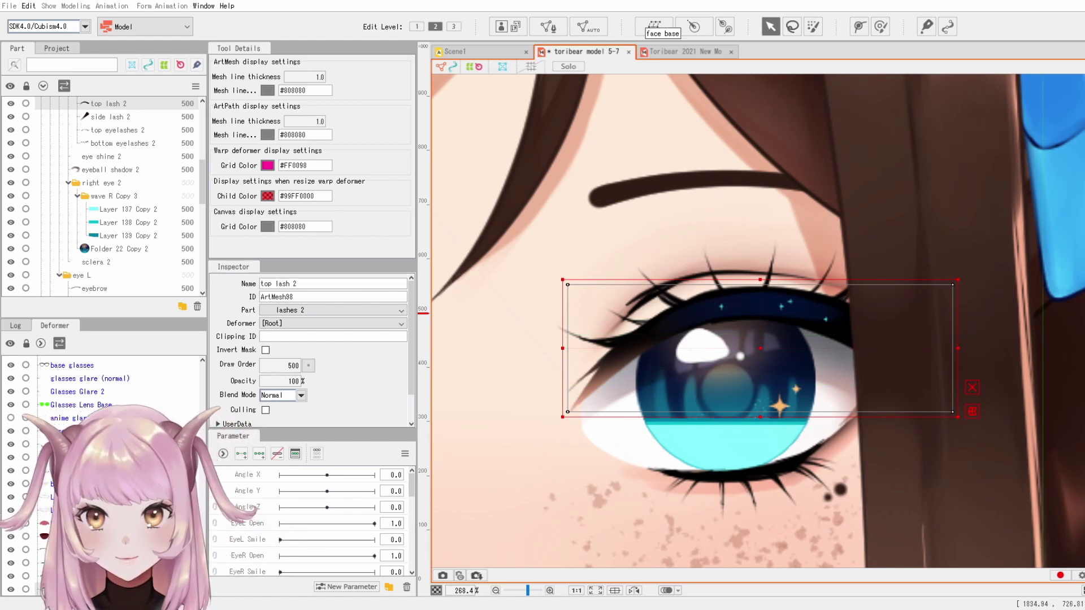
Cancel mesh editing for top lash 2, zoom out over the face and reselect the lash mesh.
left_click(547, 26)
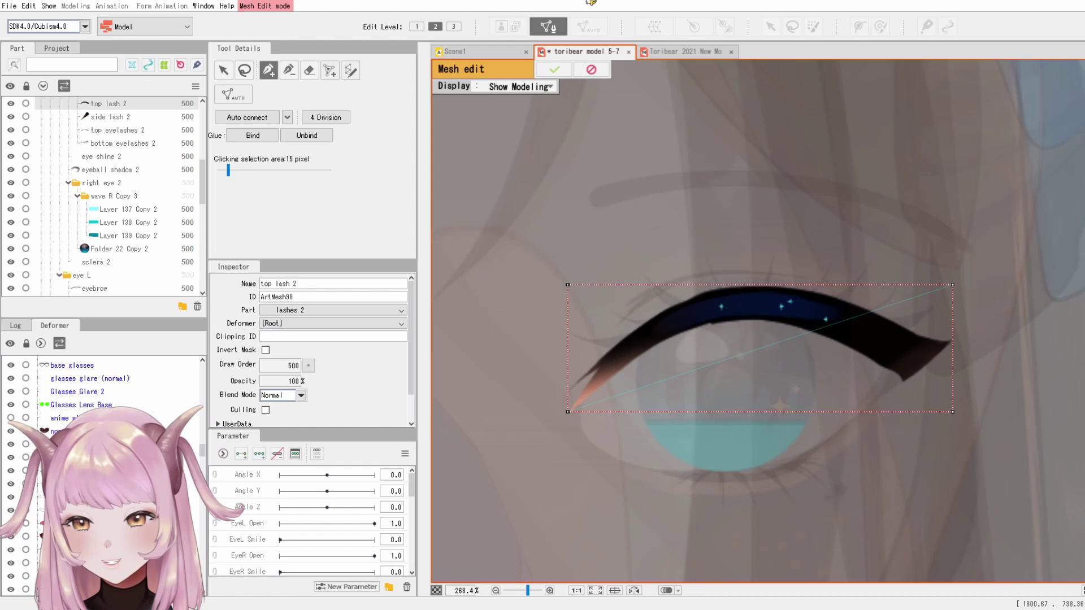
left_click(591, 69)
scroll(766, 264, "down", 10)
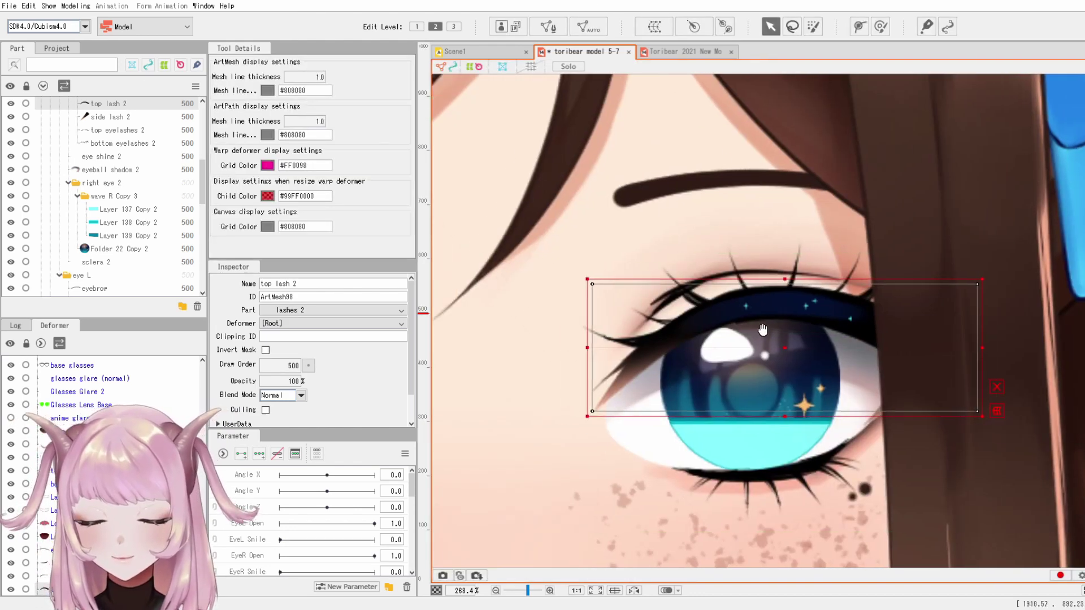
left_click_drag(744, 202, 719, 175)
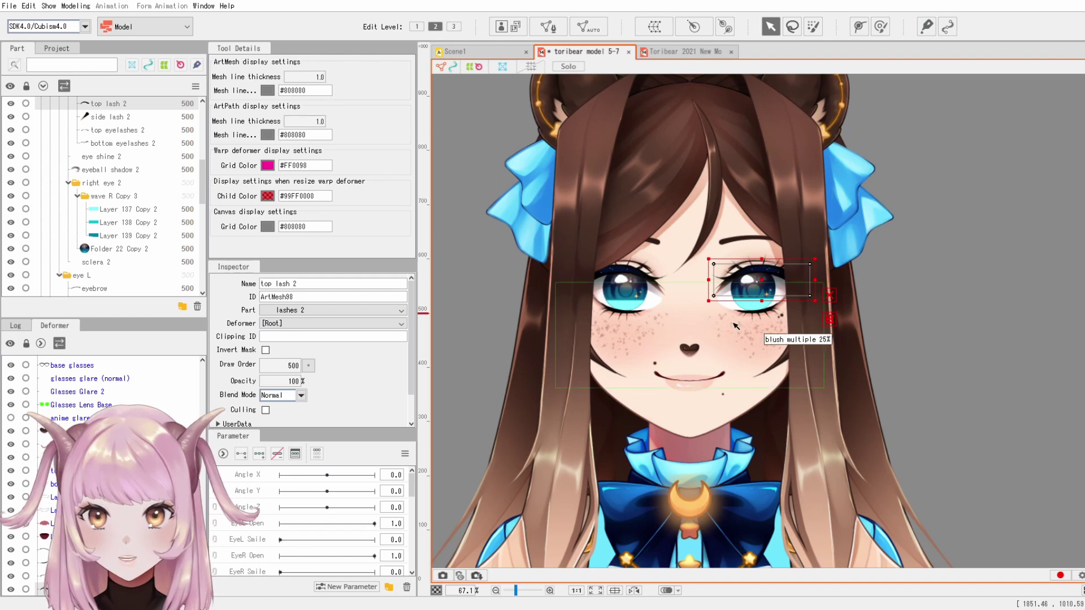
scroll(707, 339, "down", 8)
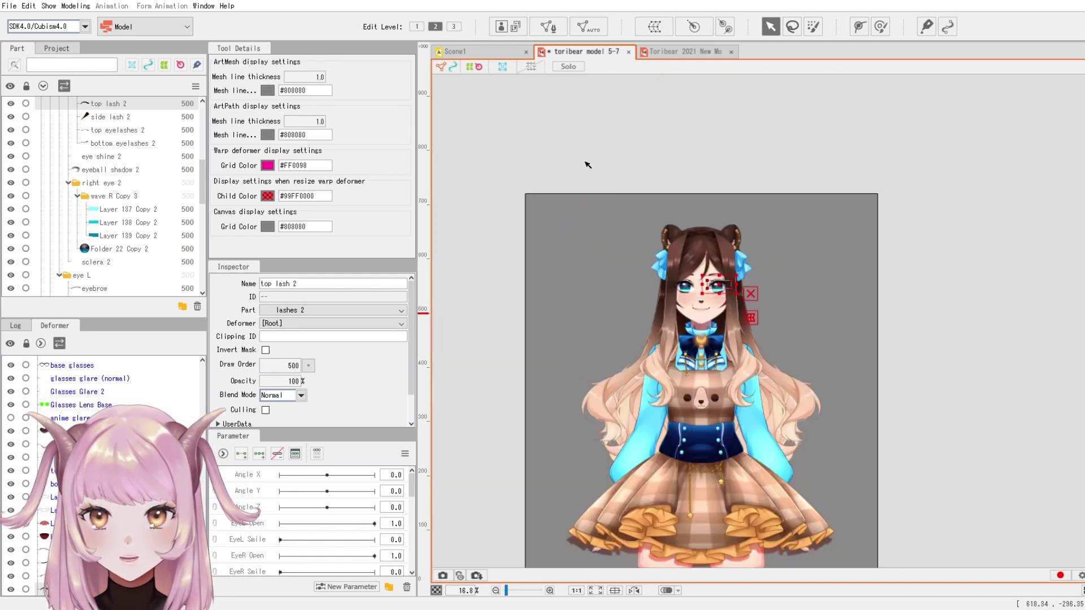
left_click_drag(904, 177, 541, 562)
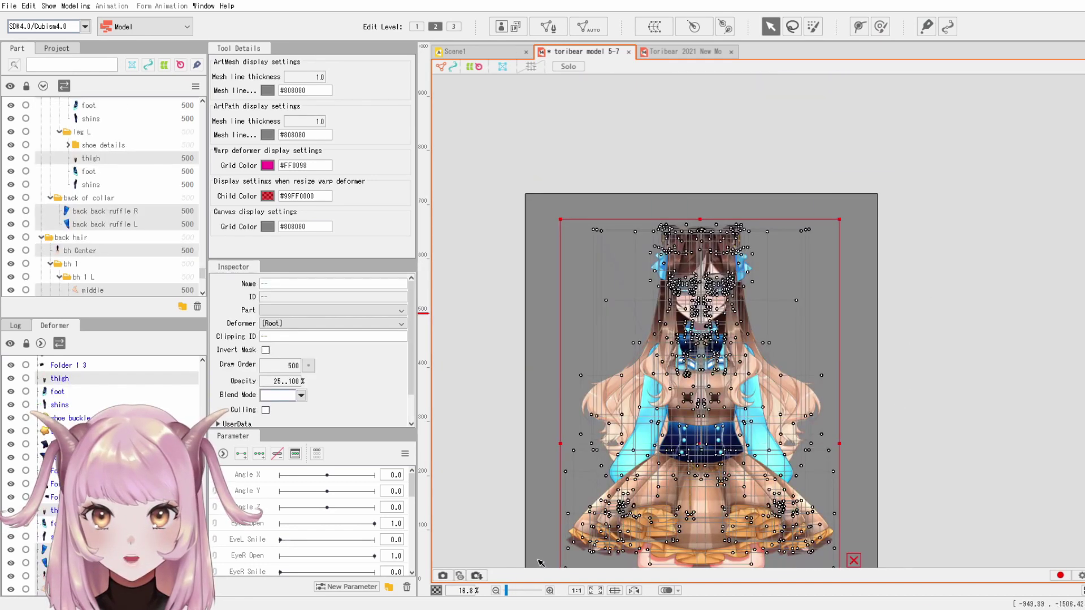
left_click(860, 372)
scroll(727, 277, "up", 7)
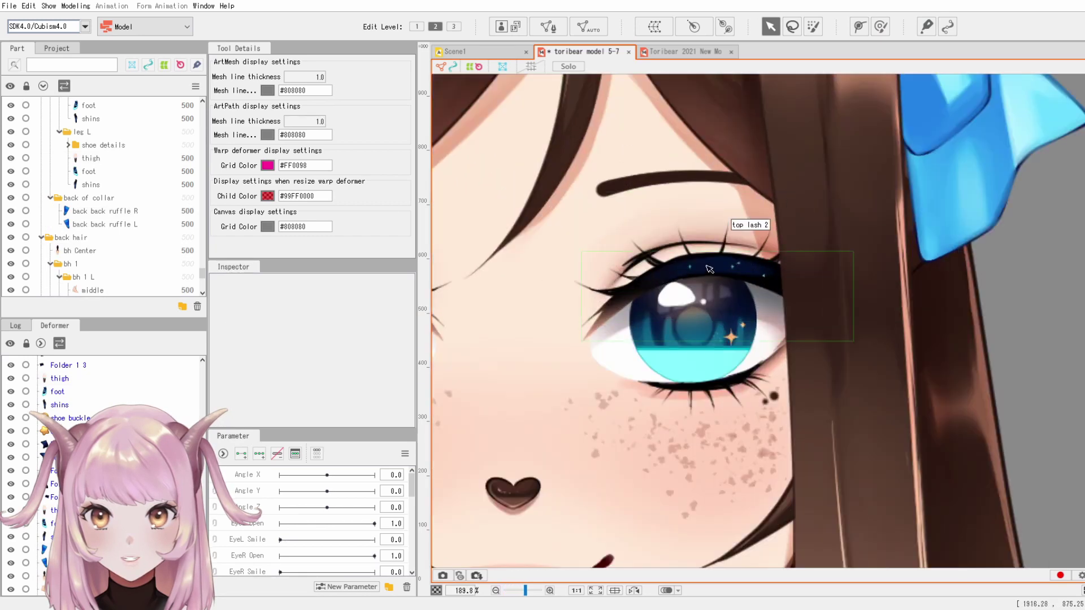
left_click(709, 264)
Glance at the other Toribear model, return, re-center on the eye and reopen top lash 2's mesh editing.
left_click(671, 50)
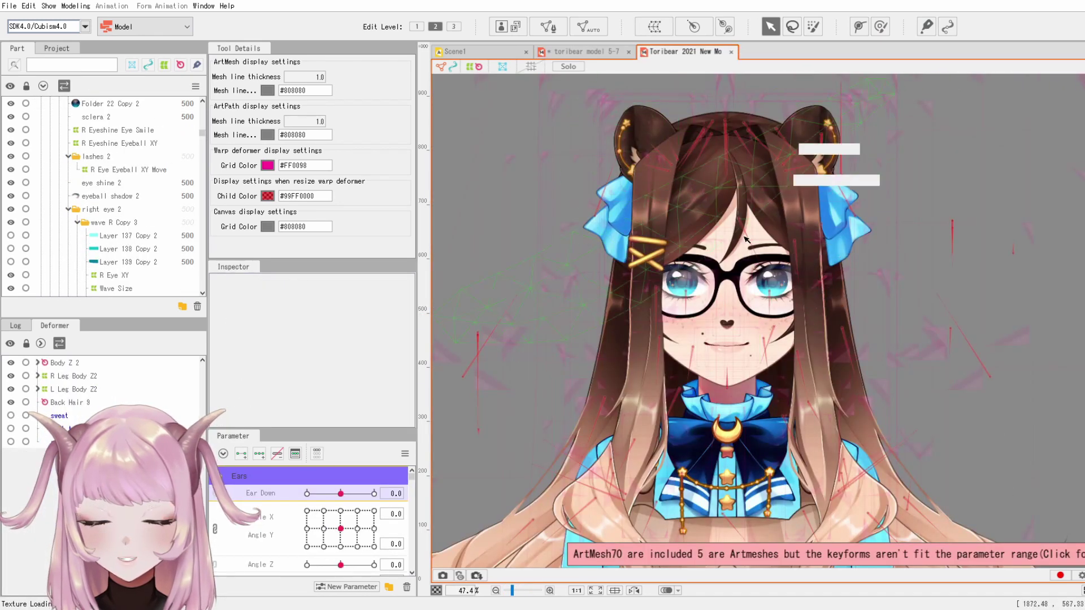
left_click(579, 52)
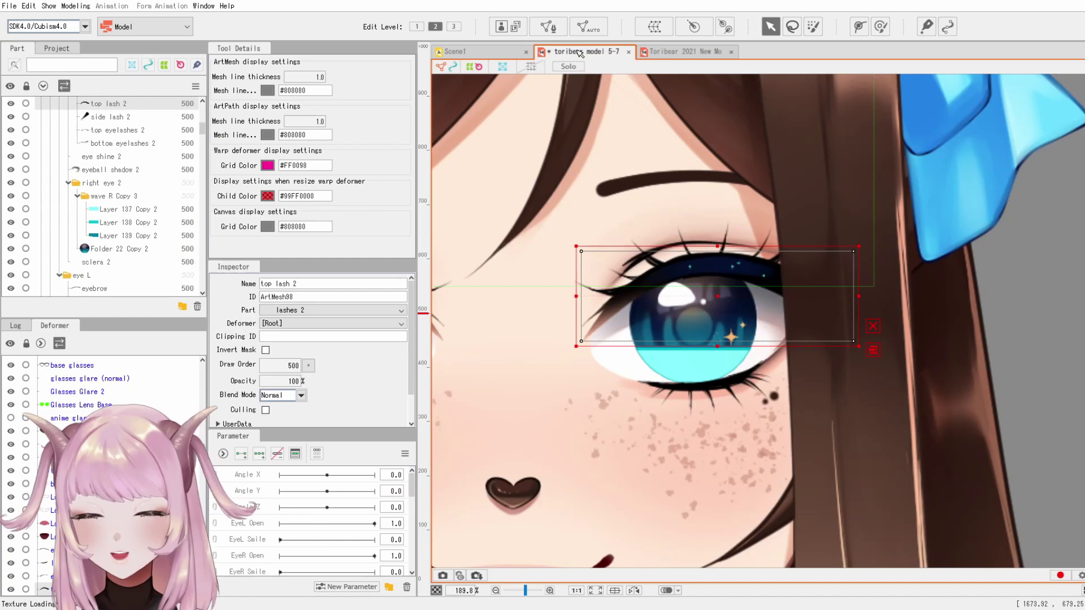
left_click_drag(745, 457, 792, 460)
scroll(798, 281, "up", 1)
left_click_drag(798, 281, 820, 298)
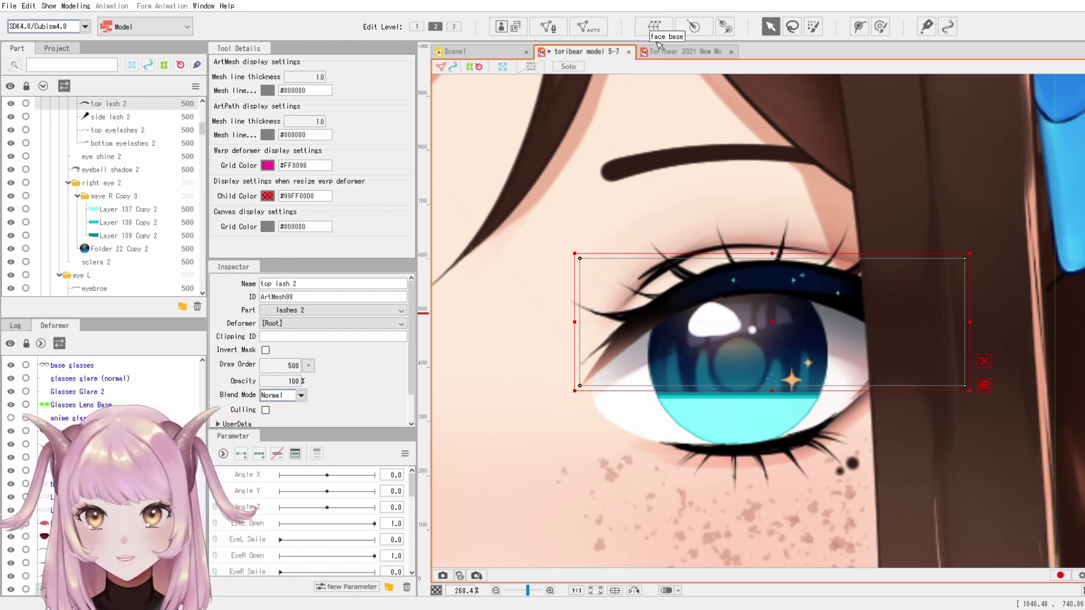
left_click(548, 27)
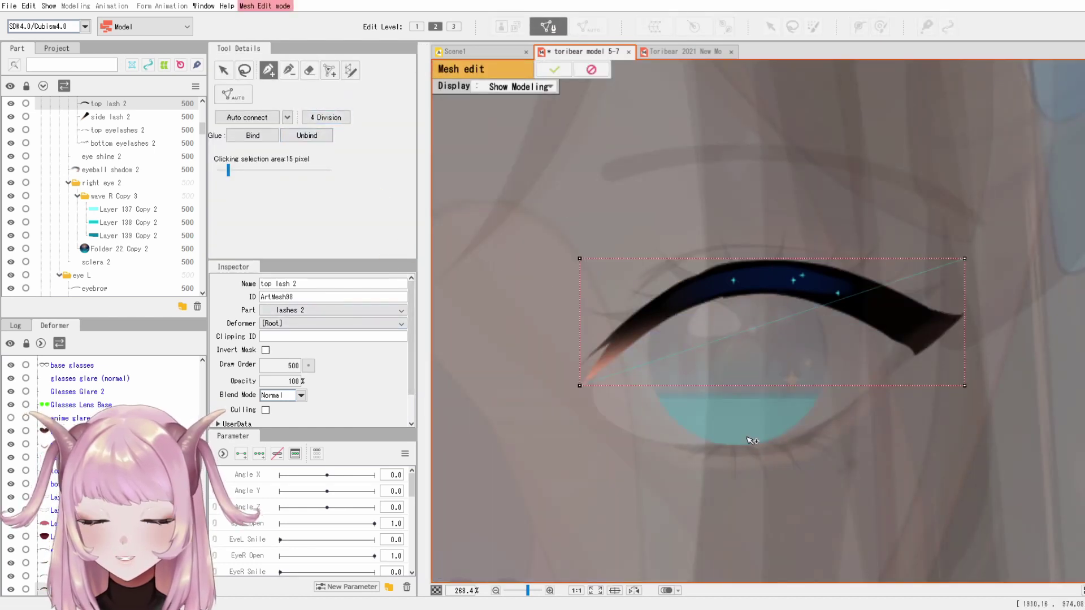
Switch to manual mesh editing, erase all of top lash 2's old mesh points, and choose Stroke mesh-mapping.
left_click(592, 68)
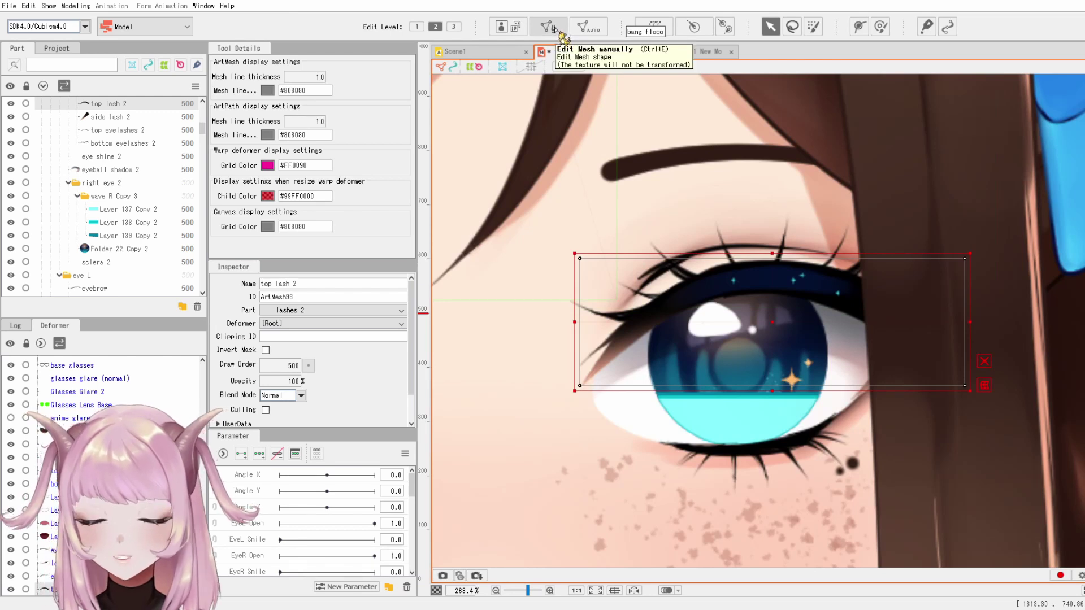
left_click(562, 34)
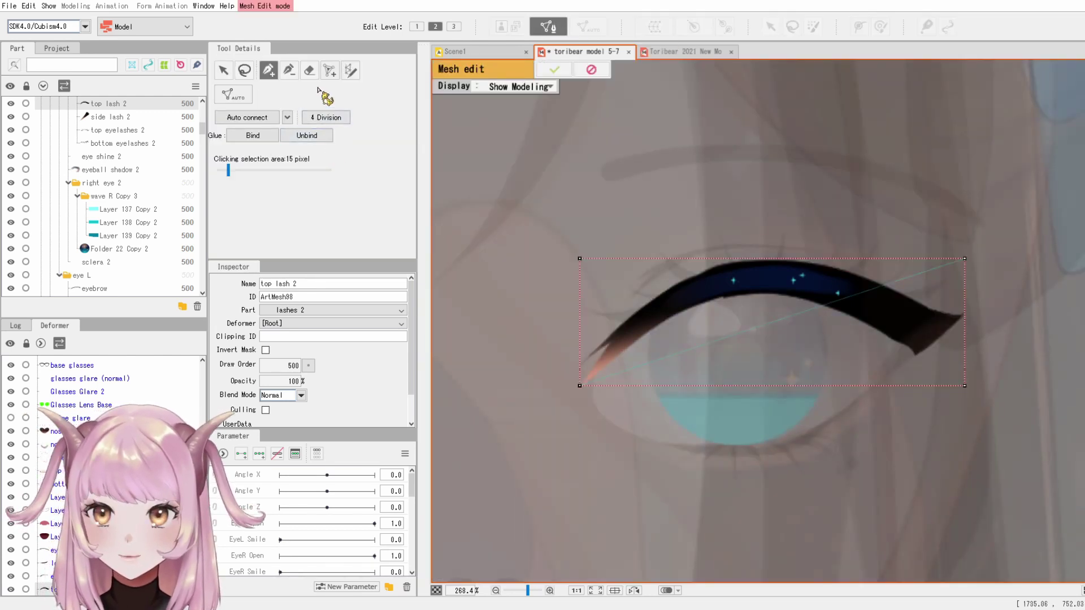
left_click(309, 70)
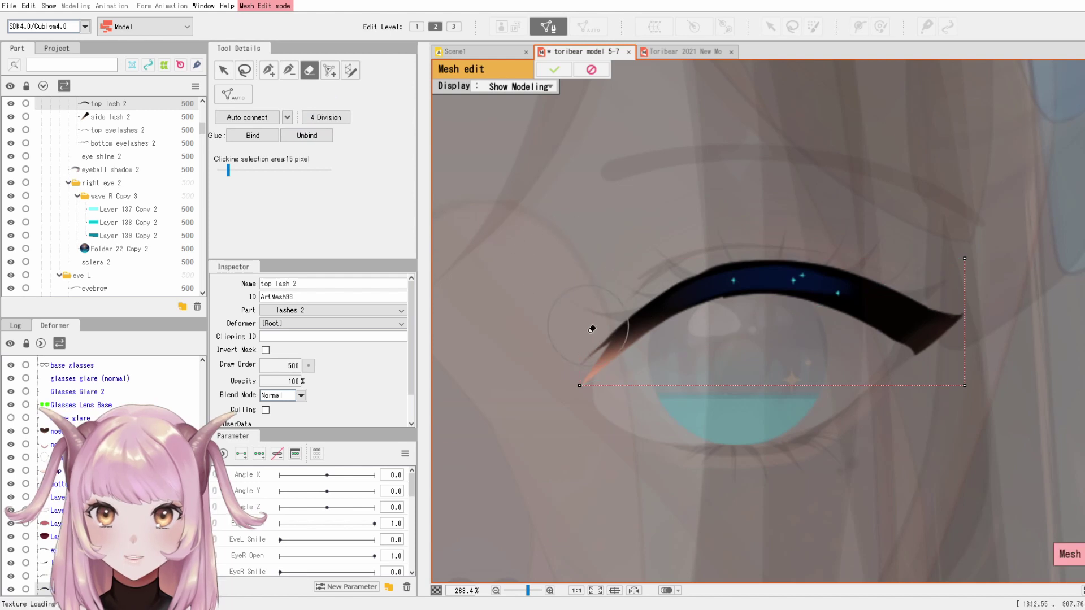
mouse_move(593, 324)
left_mouse_down()
mouse_move(667, 383)
mouse_move(931, 399)
mouse_move(959, 235)
left_mouse_up()
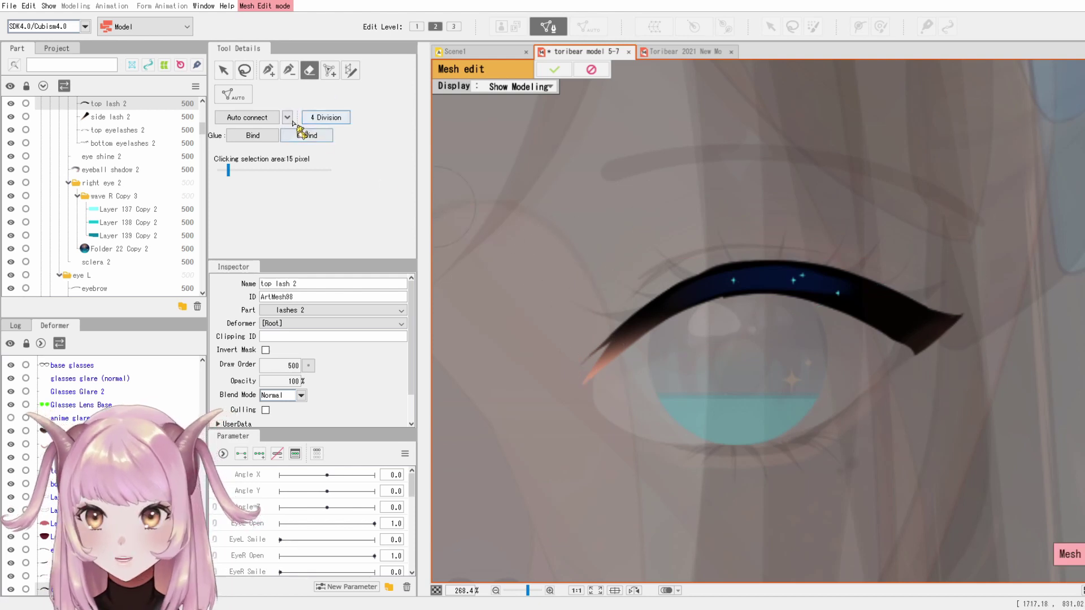
left_click(351, 70)
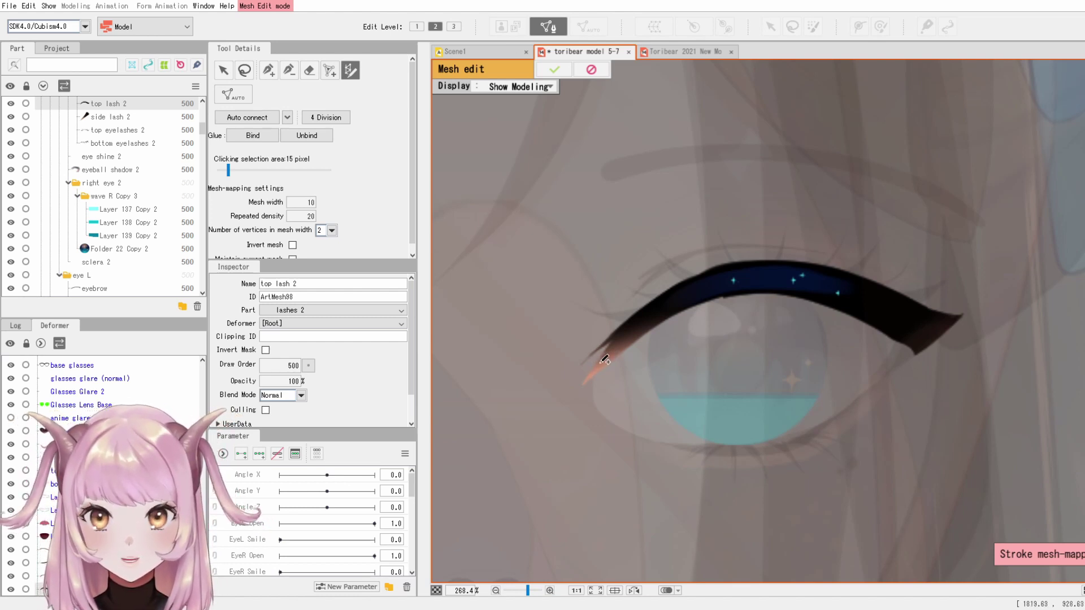
Draw a stroke along the lash, then drag its ends and middle points to match the curve.
mouse_move(602, 362)
left_mouse_down()
mouse_move(666, 308)
mouse_move(794, 274)
mouse_move(827, 275)
mouse_move(940, 333)
left_mouse_up()
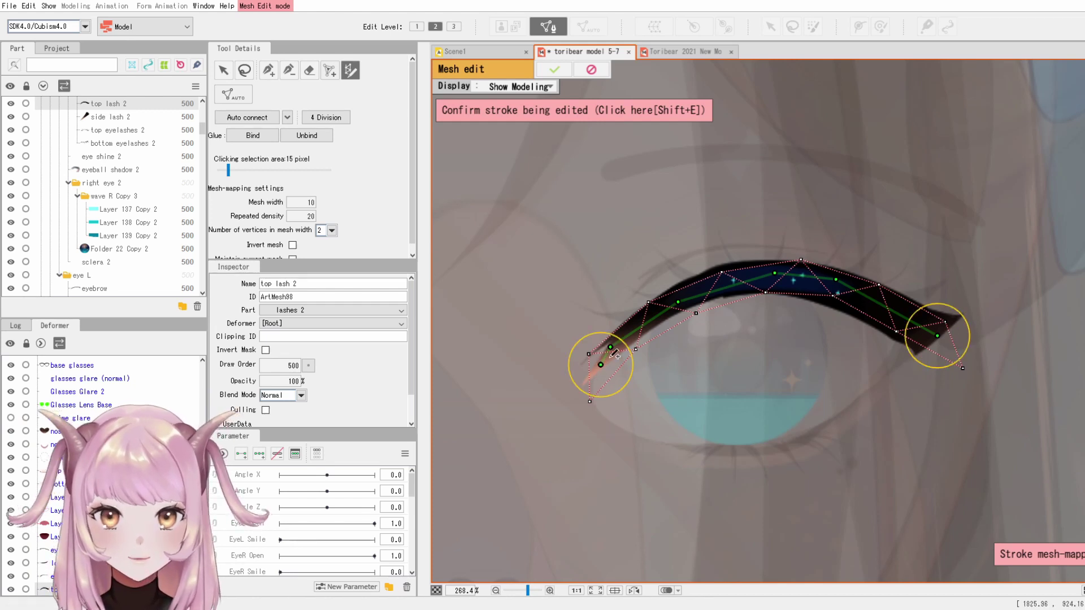
mouse_move(600, 365)
left_mouse_down()
mouse_move(585, 373)
mouse_move(592, 365)
left_mouse_up()
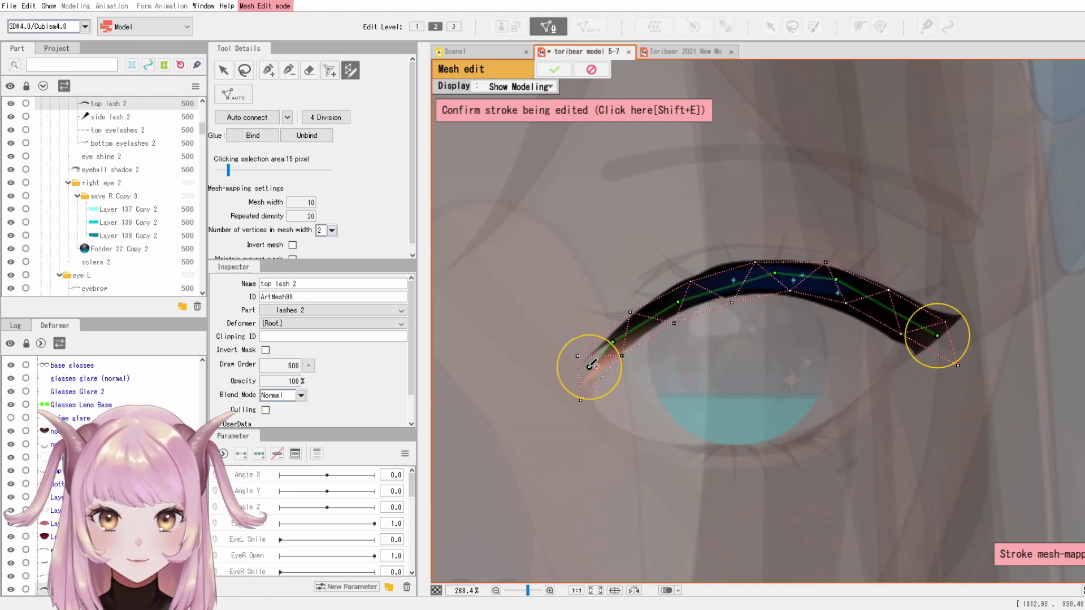
left_click_drag(678, 303, 681, 295)
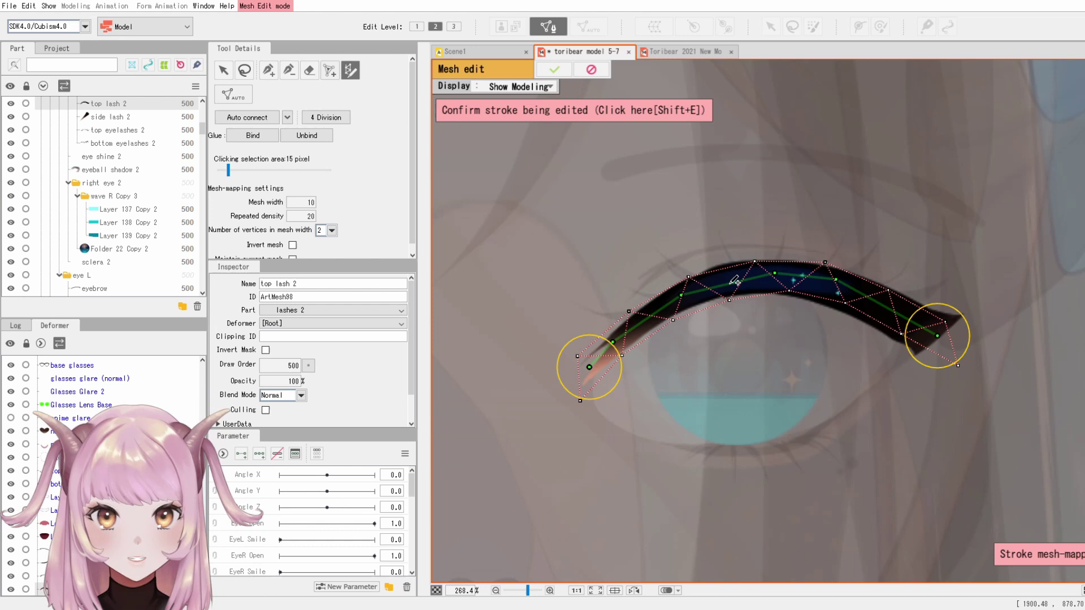
mouse_move(732, 281)
left_mouse_down()
mouse_move(713, 329)
mouse_move(729, 277)
mouse_move(776, 271)
mouse_move(838, 285)
left_mouse_up()
left_click_drag(937, 320, 943, 336)
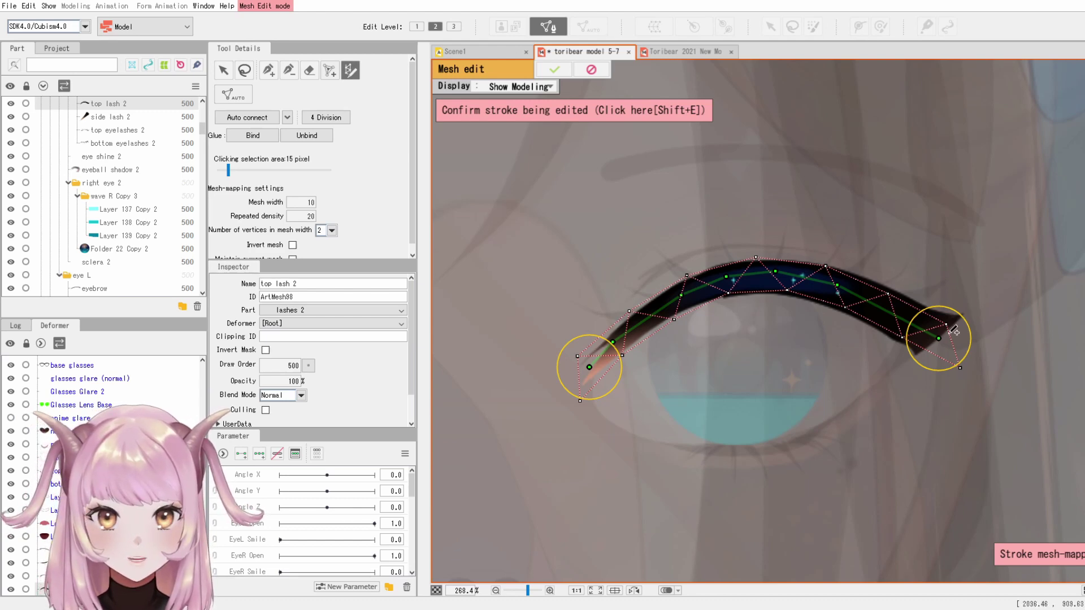
scroll(966, 322, "up", 5)
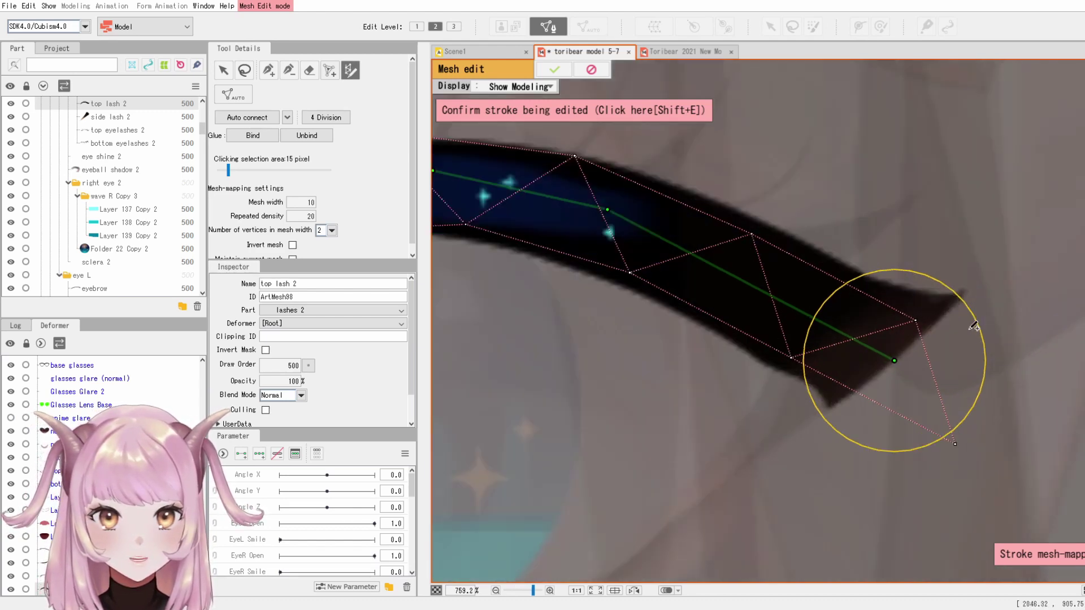
scroll(851, 309, "down", 6)
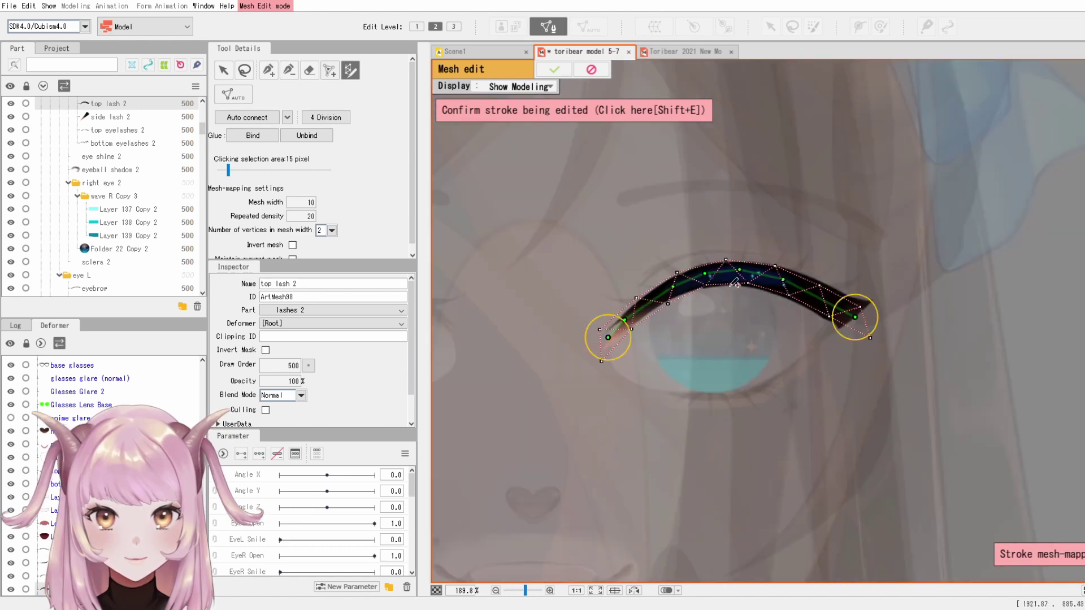
scroll(721, 273, "up", 2)
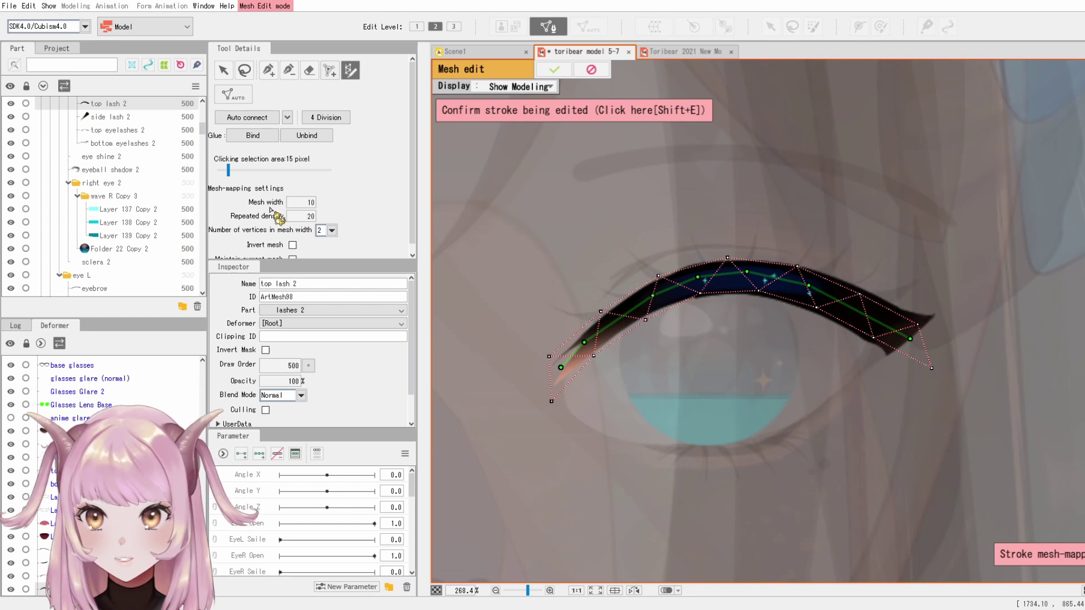
Raise the stroke mesh width to 18 and nudge the stroke's left end outward.
left_click(310, 202)
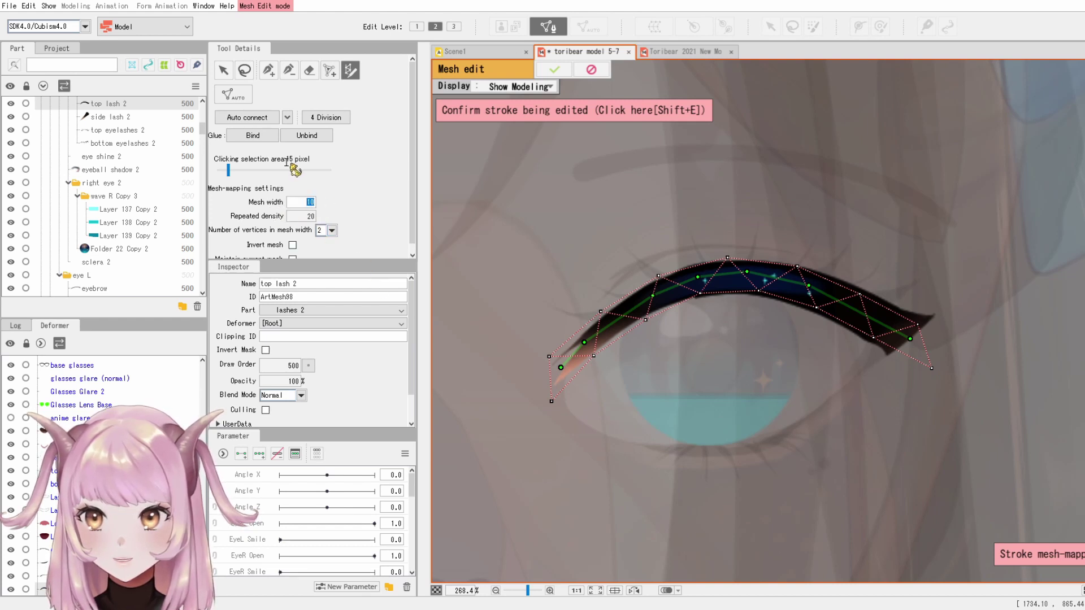
left_click(282, 208)
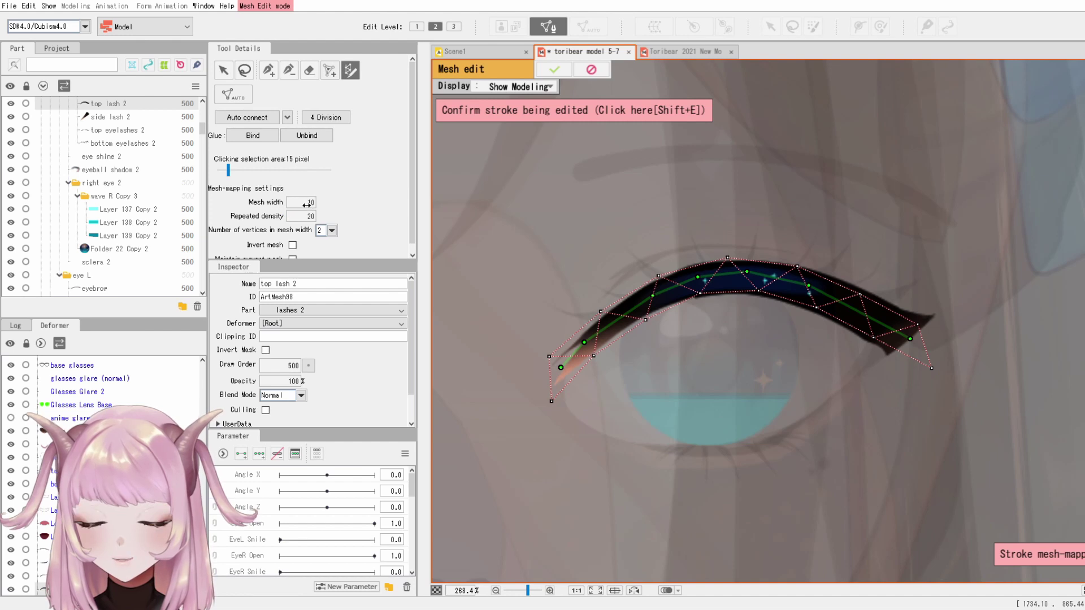
left_click_drag(306, 204, 332, 203)
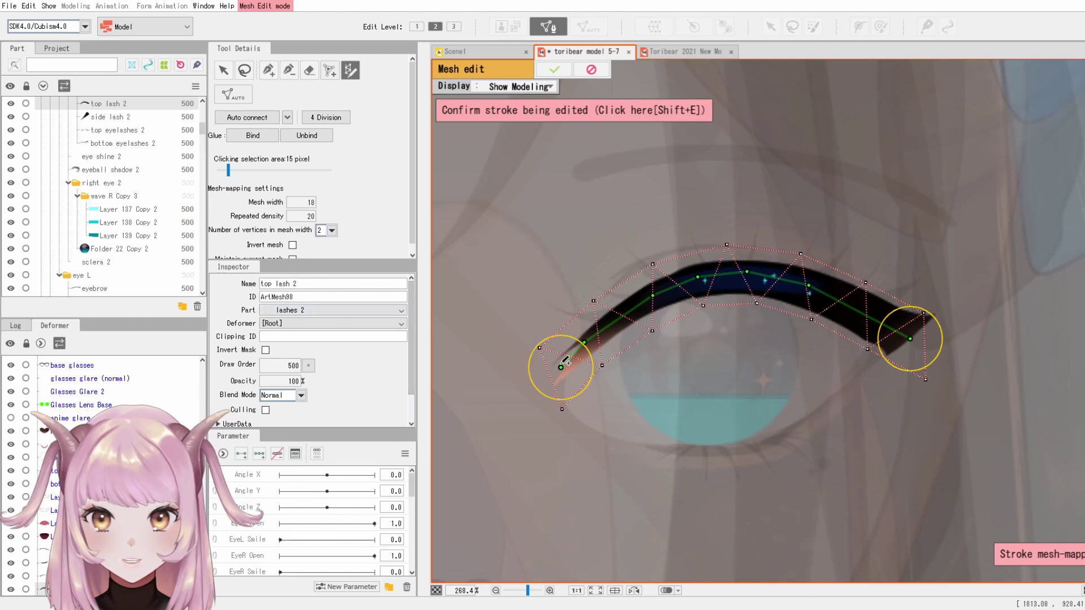
left_click_drag(561, 367, 554, 373)
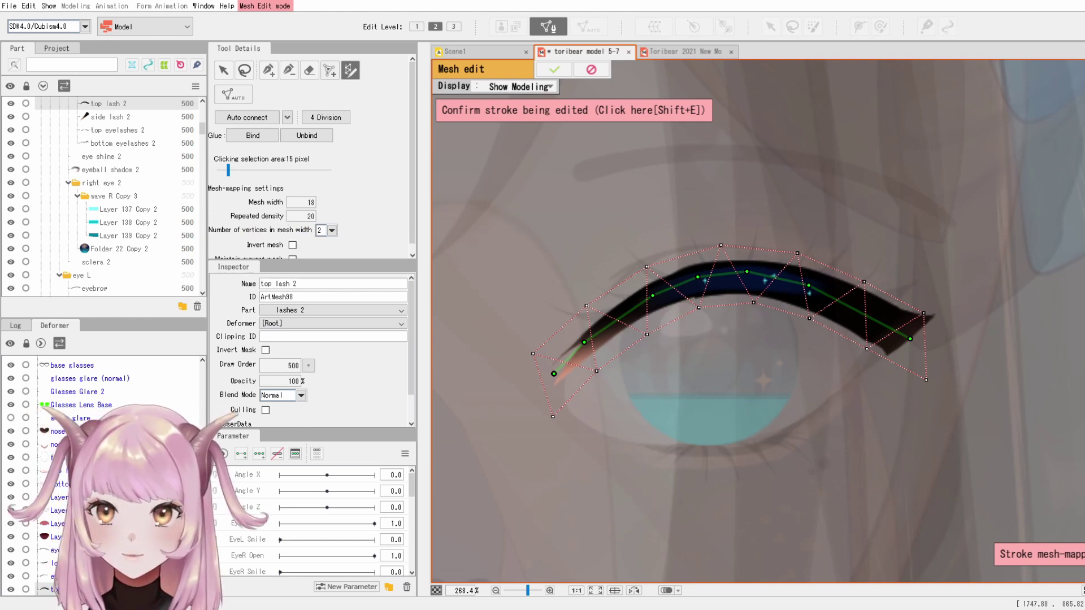
Bump the repeated density, then try 3, 2 and 1 vertices across the mesh width.
left_click_drag(302, 216, 304, 216)
scroll(303, 216, "up", 6)
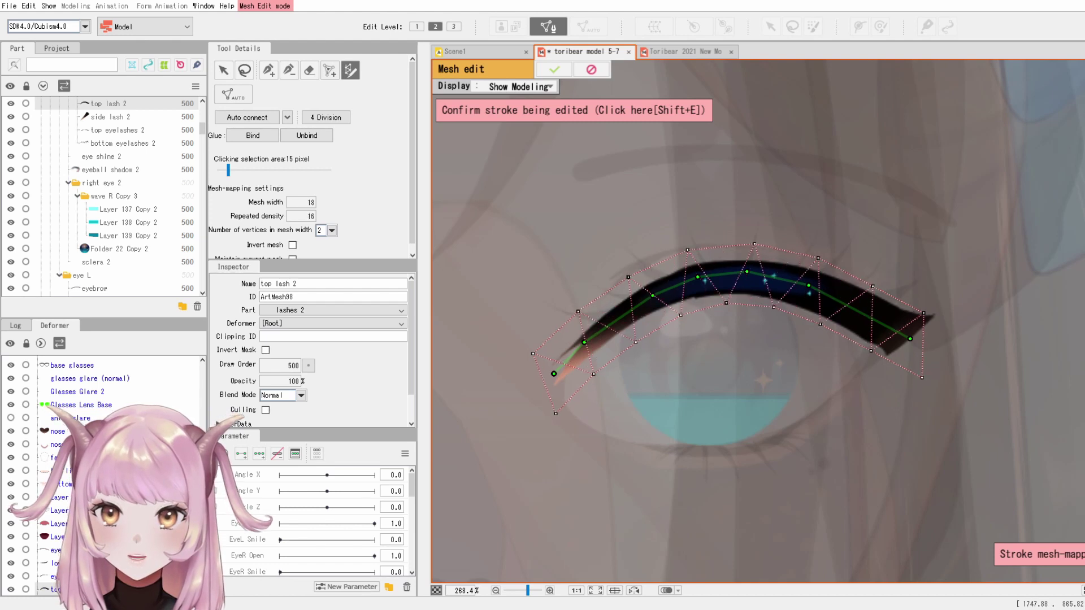
scroll(302, 216, "down", 17)
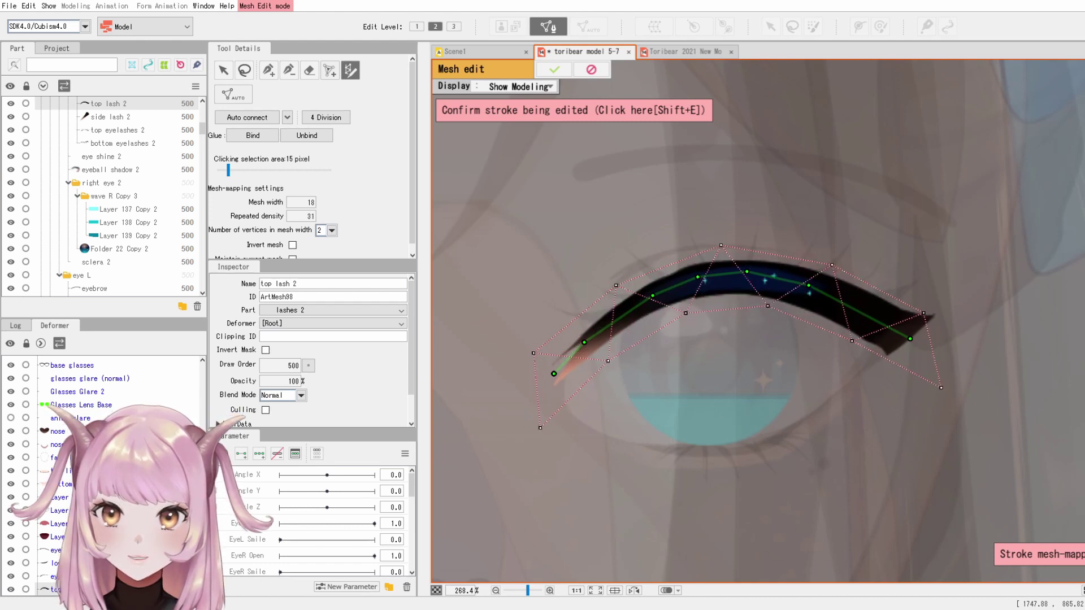
scroll(302, 216, "down", 1)
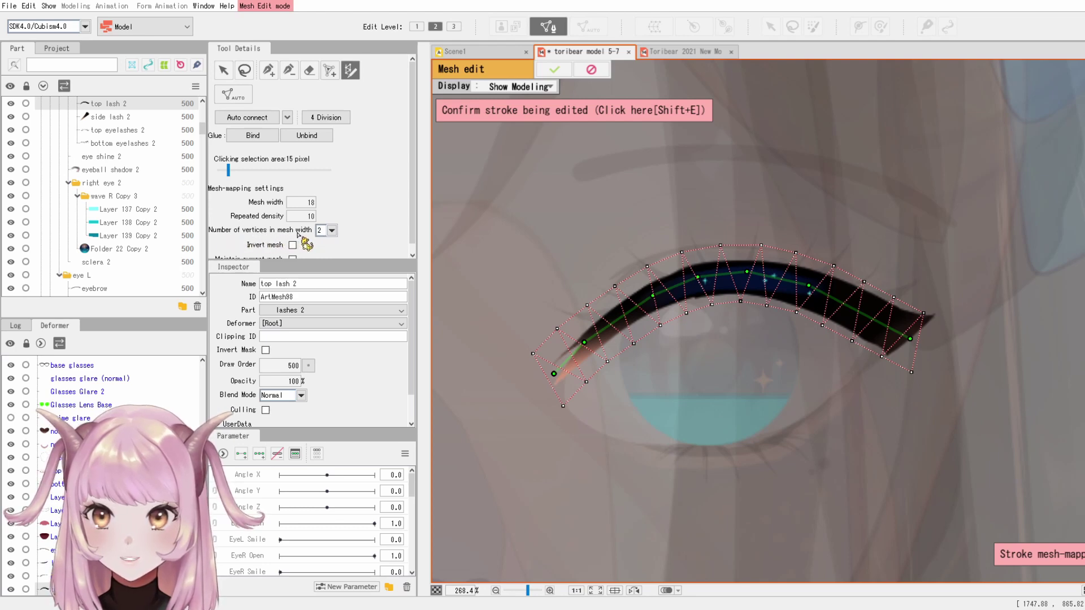
scroll(583, 367, "up", 2)
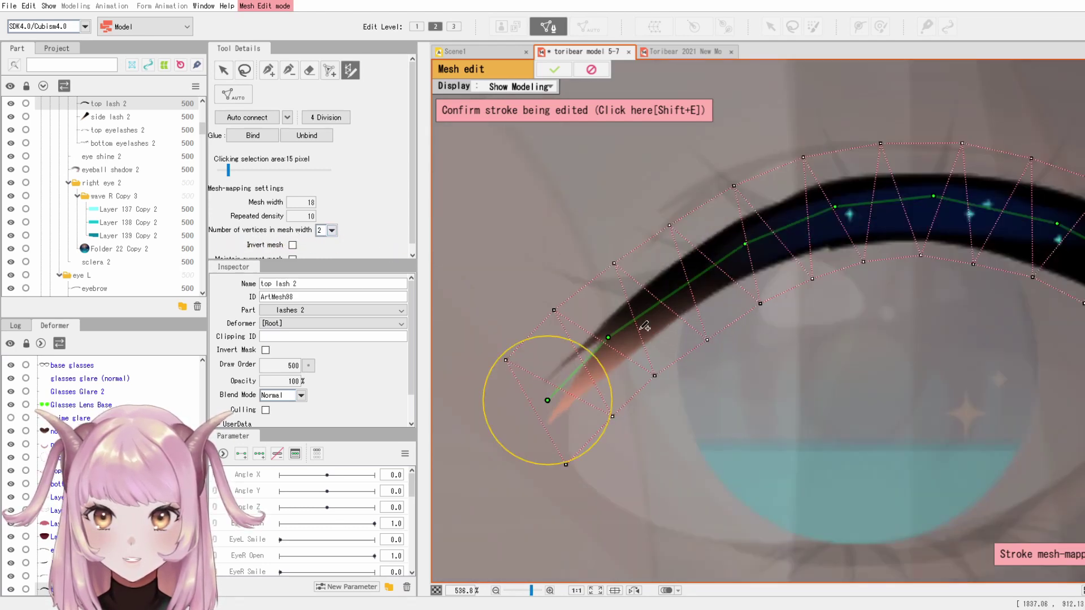
left_click(332, 230)
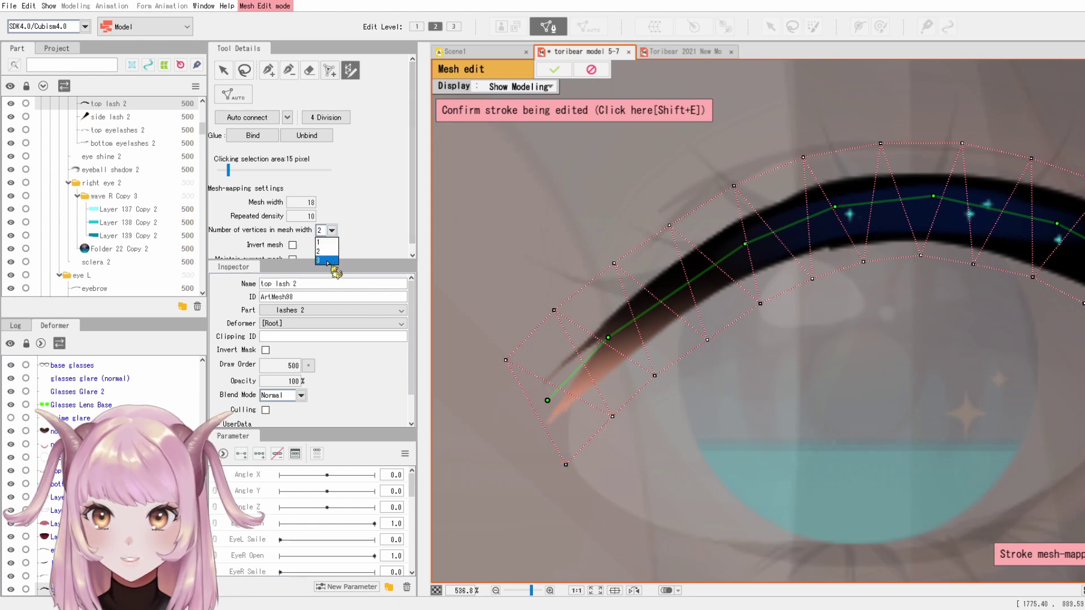
left_click(325, 255)
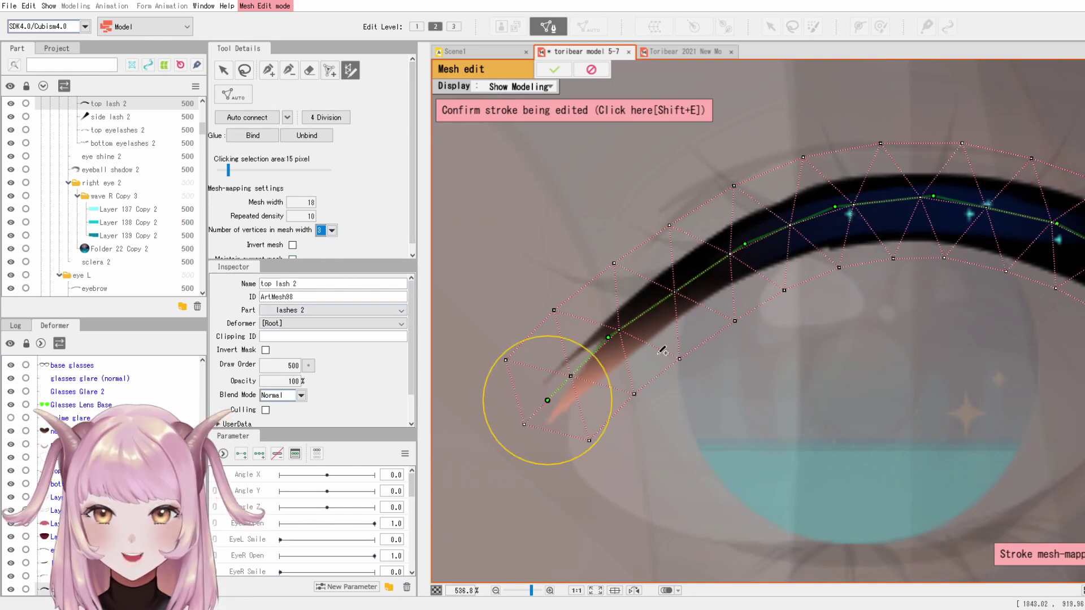
left_click(321, 234)
left_click(323, 242)
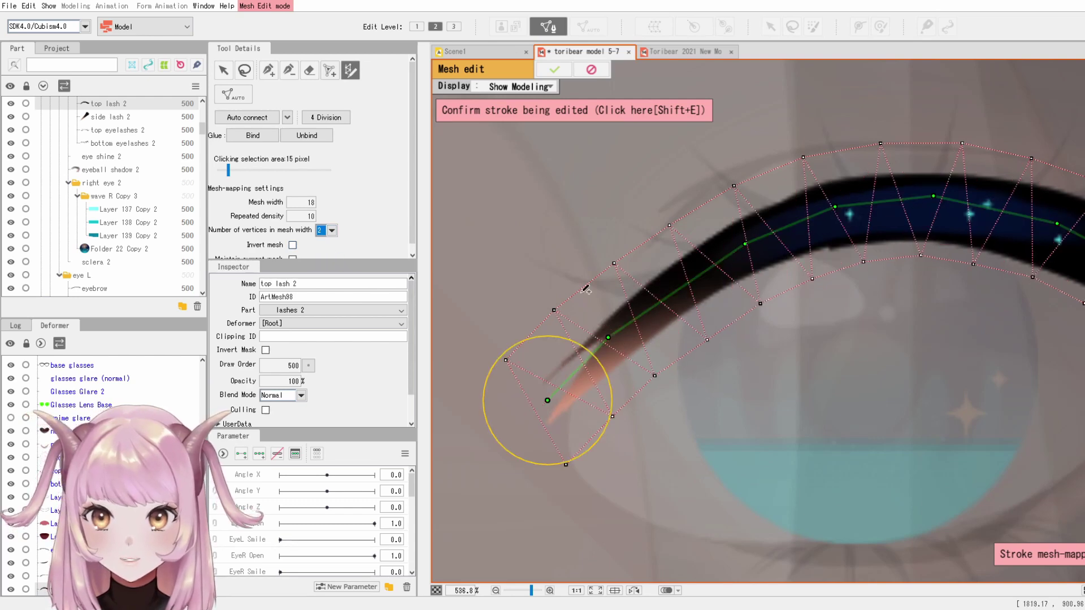
left_click(321, 230)
left_click(322, 239)
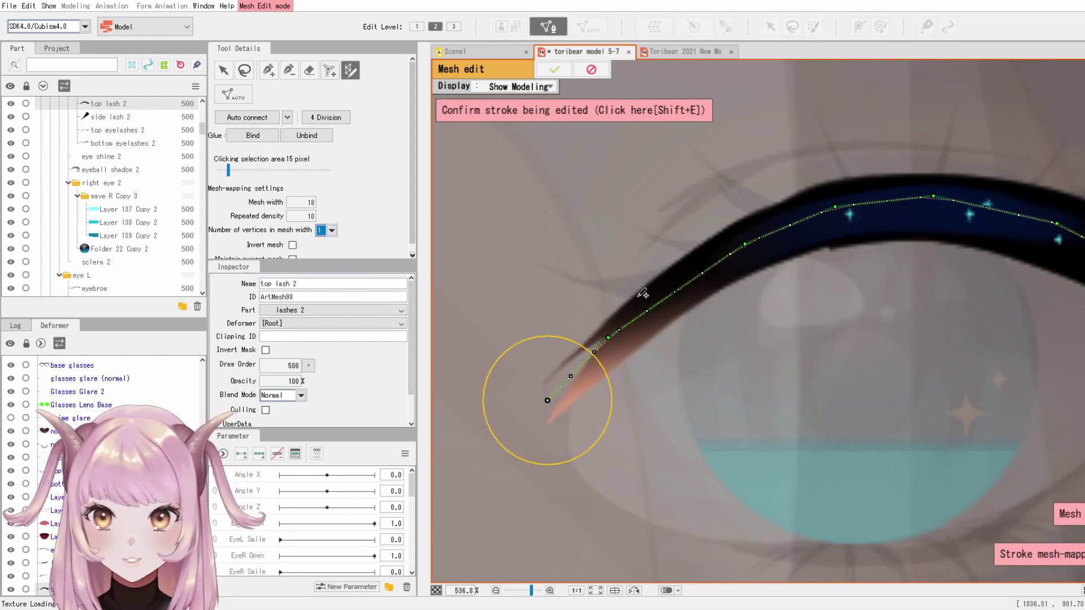
Compare 3 and 2 vertices across once more and settle on 3.
scroll(641, 300, "down", 5)
scroll(678, 271, "up", 2)
scroll(707, 251, "down", 5)
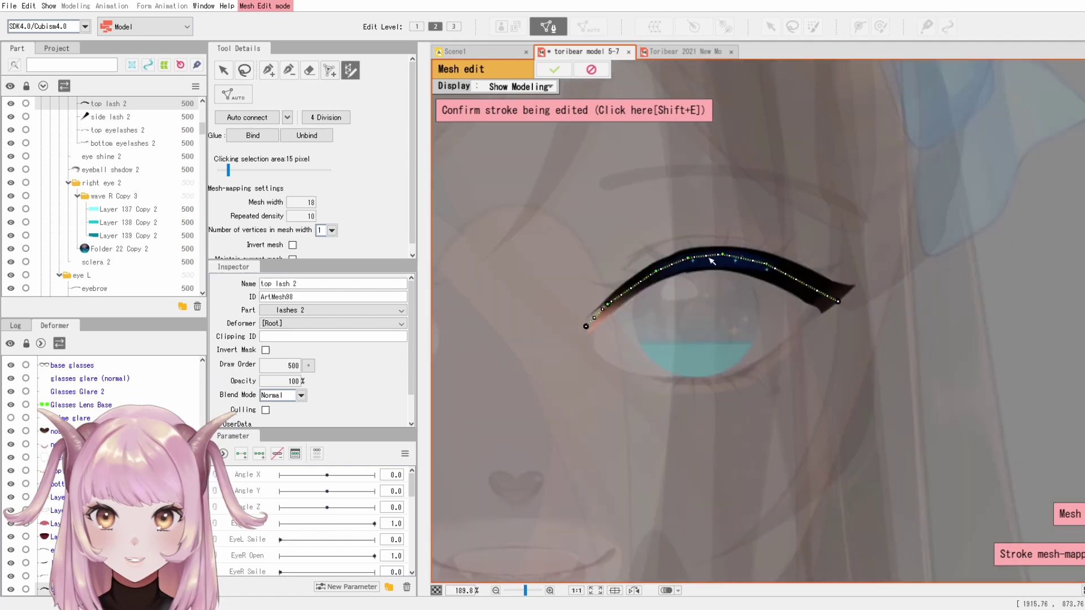
scroll(713, 247, "up", 5)
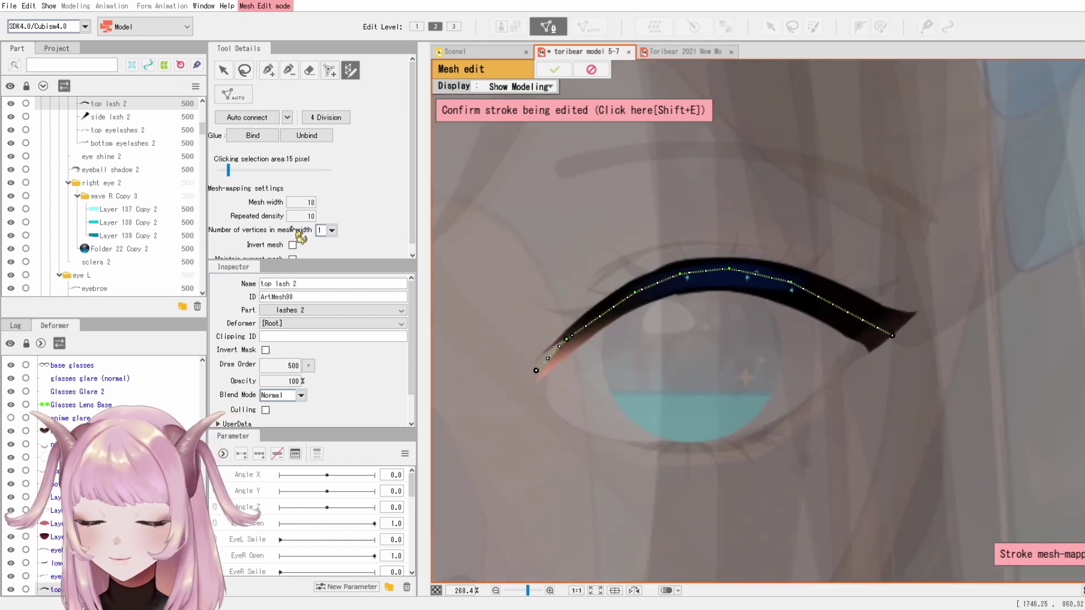
left_click(332, 230)
left_click(324, 261)
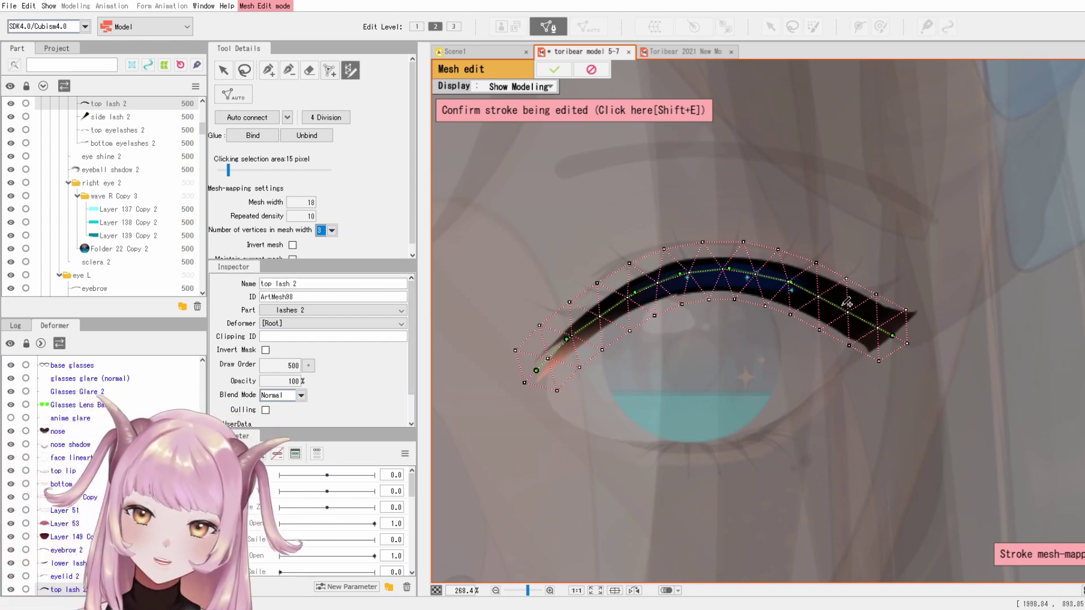
left_click(332, 230)
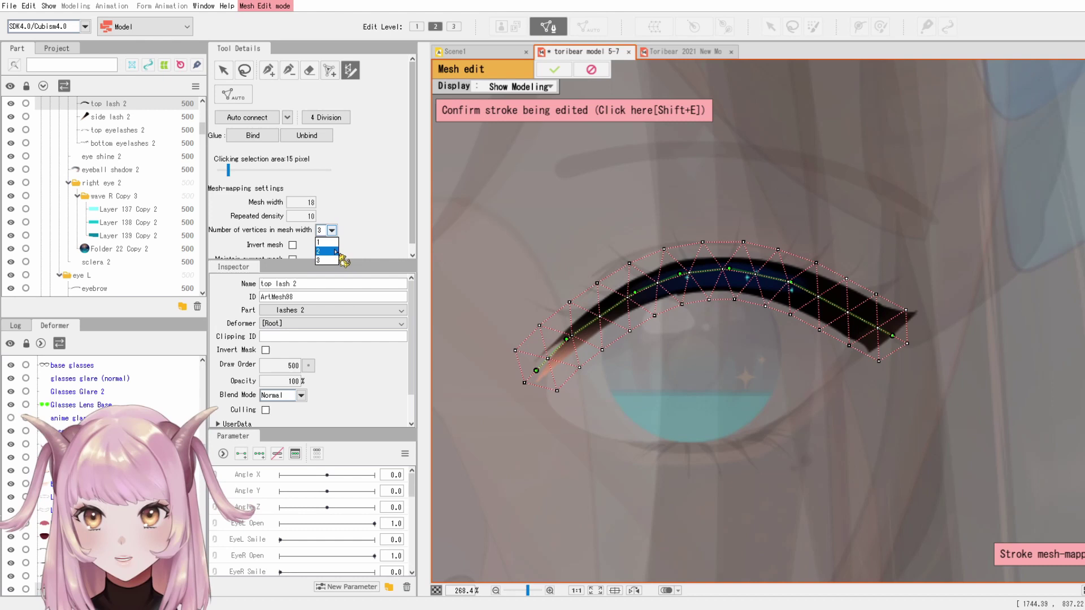
left_click(325, 249)
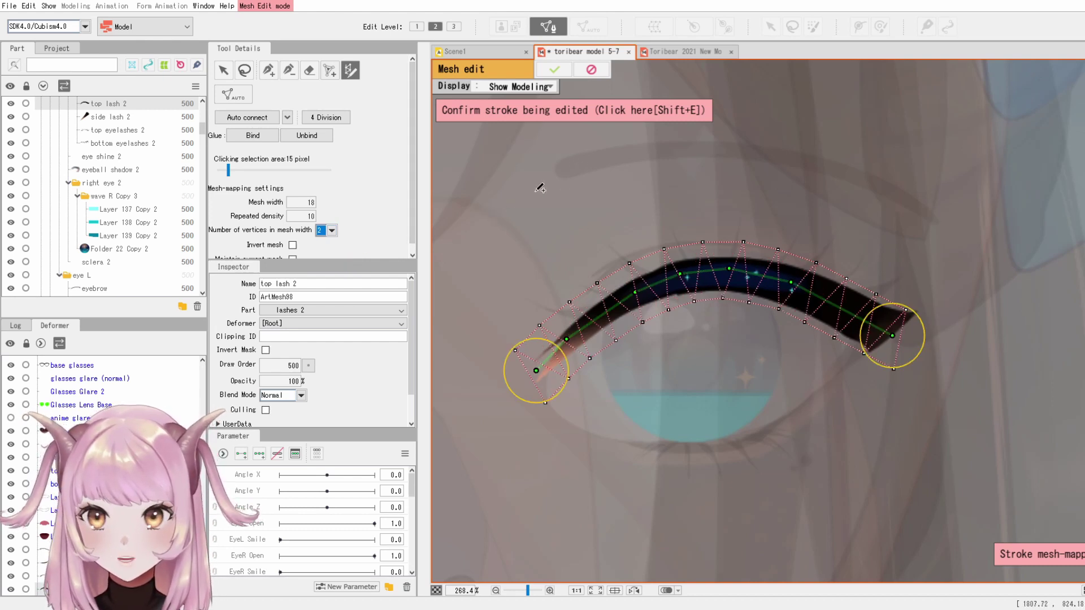
left_click(332, 231)
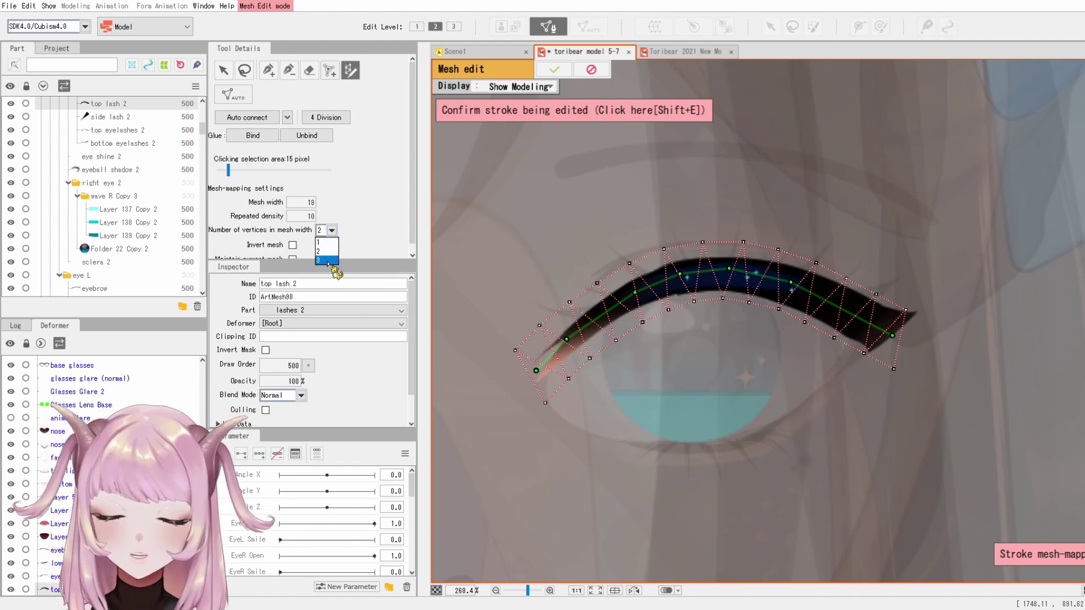
left_click(328, 261)
scroll(920, 349, "down", 3)
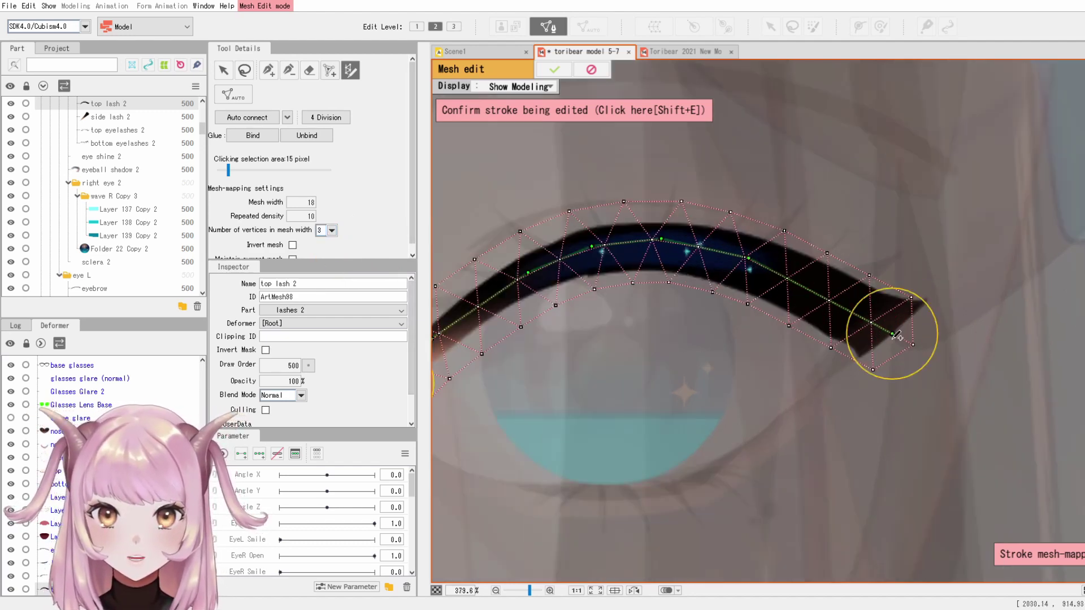
scroll(476, 287, "up", 3)
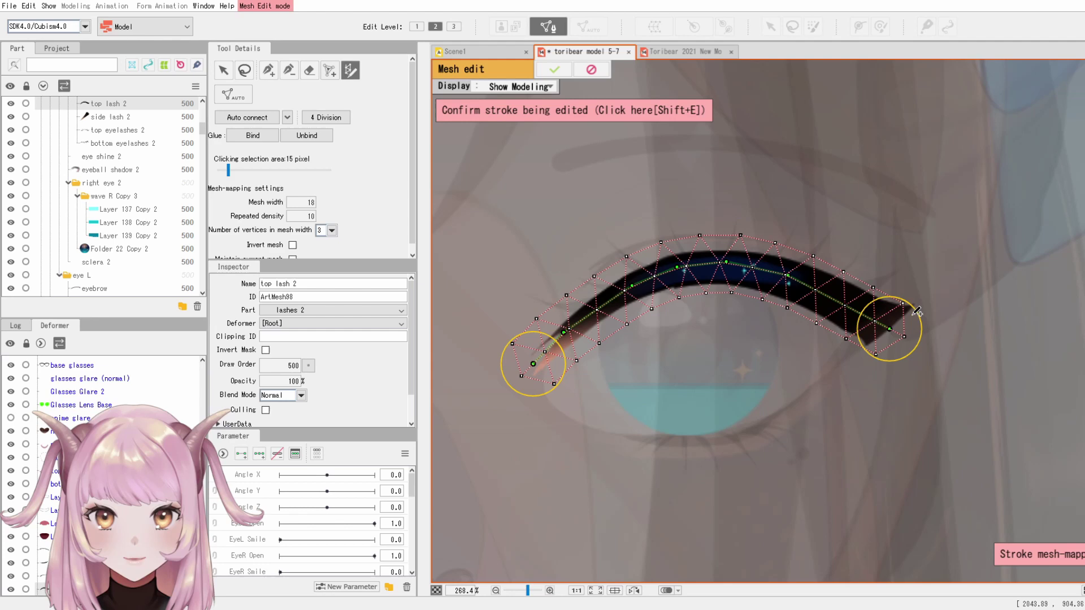
Widen the mesh at the right end, narrow it at the left, and fit both stroke endpoints to the lash tips.
scroll(903, 329, "up", 2)
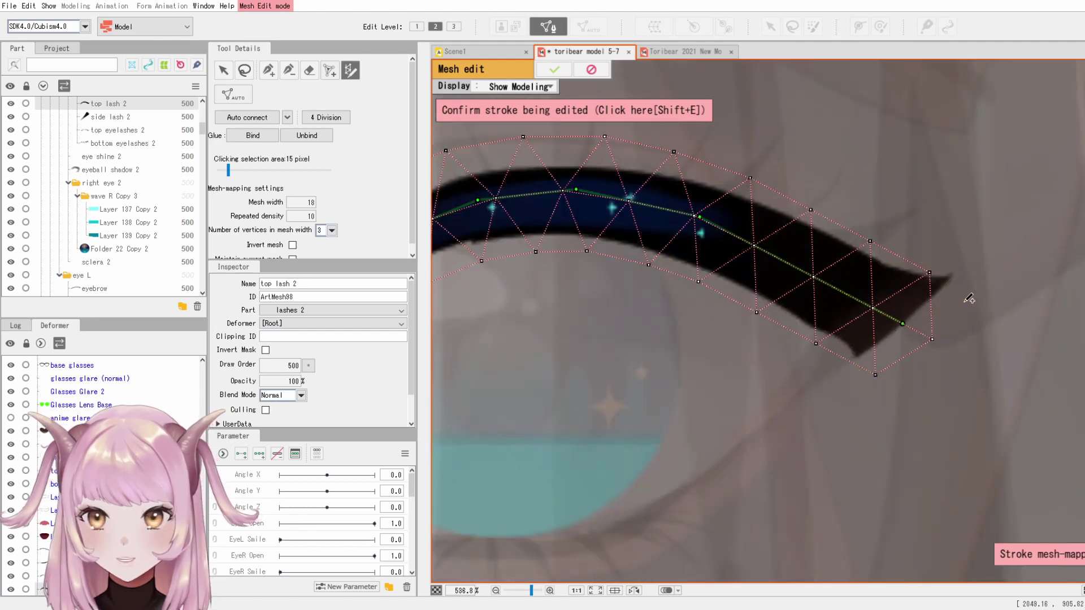
mouse_move(964, 302)
left_mouse_down()
mouse_move(993, 297)
mouse_move(968, 303)
left_mouse_up()
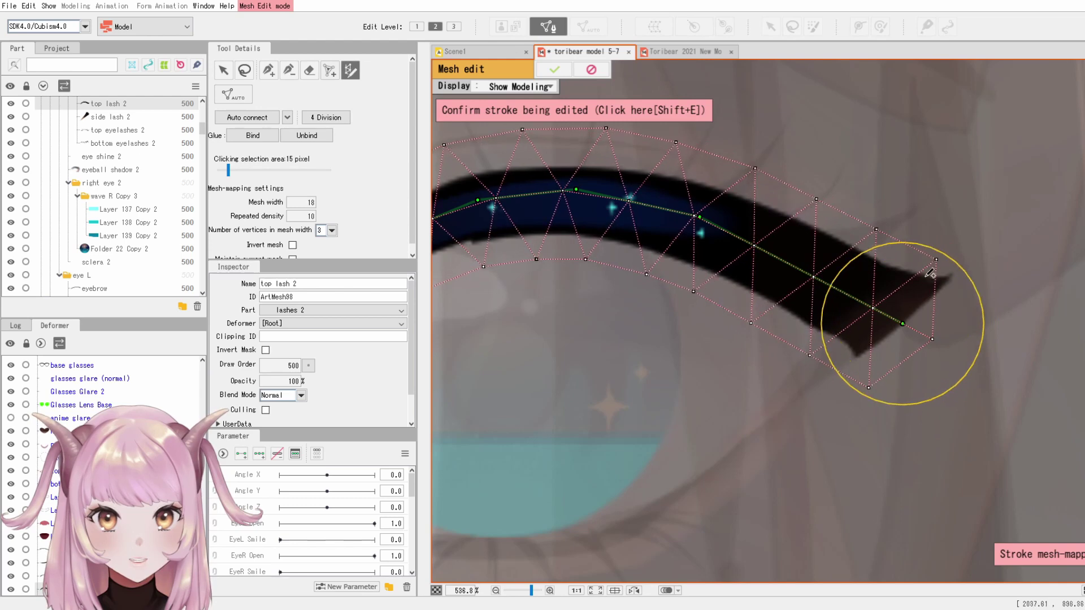
scroll(889, 264, "down", 2)
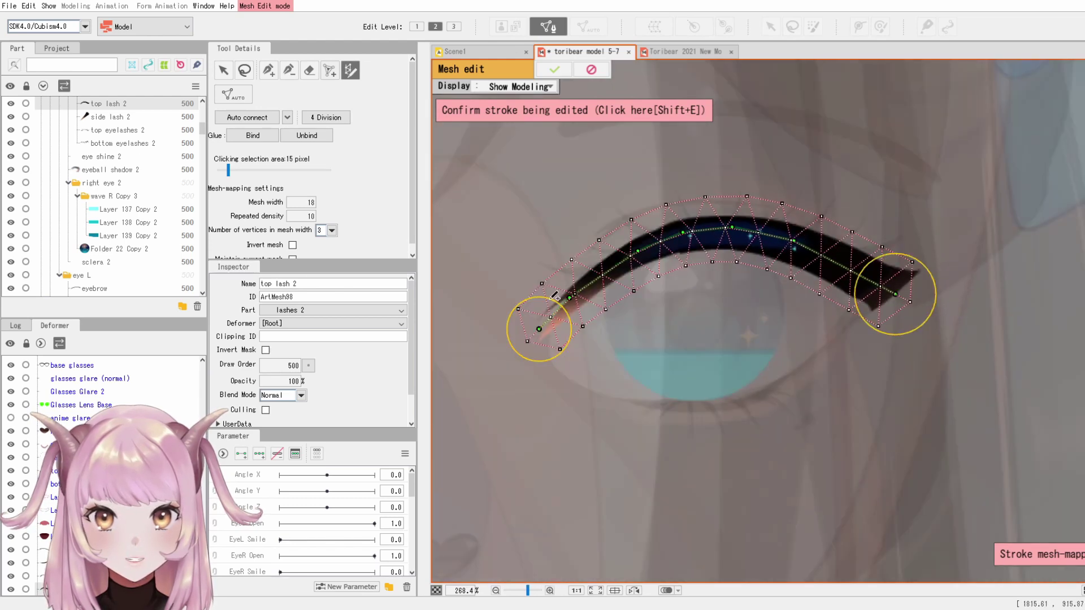
left_click_drag(557, 298, 542, 331)
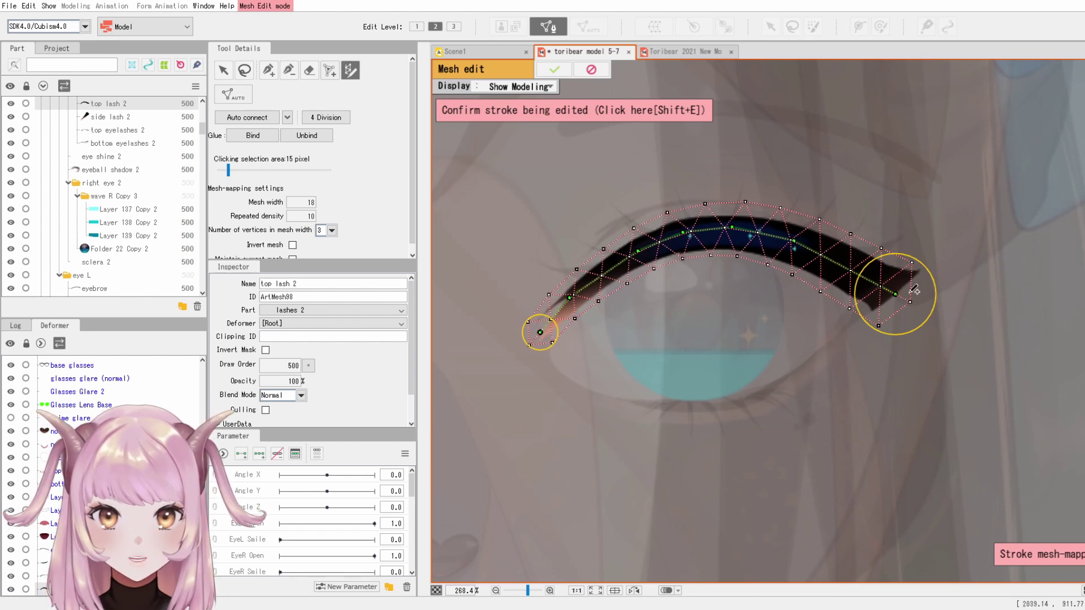
left_click_drag(913, 289, 927, 294)
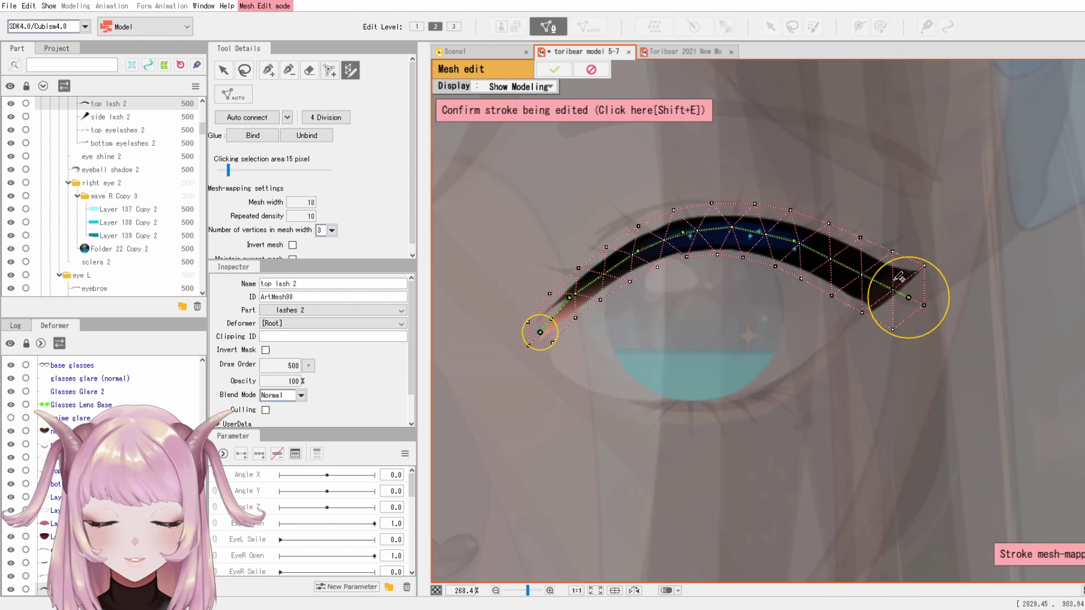
left_click_drag(540, 332, 540, 333)
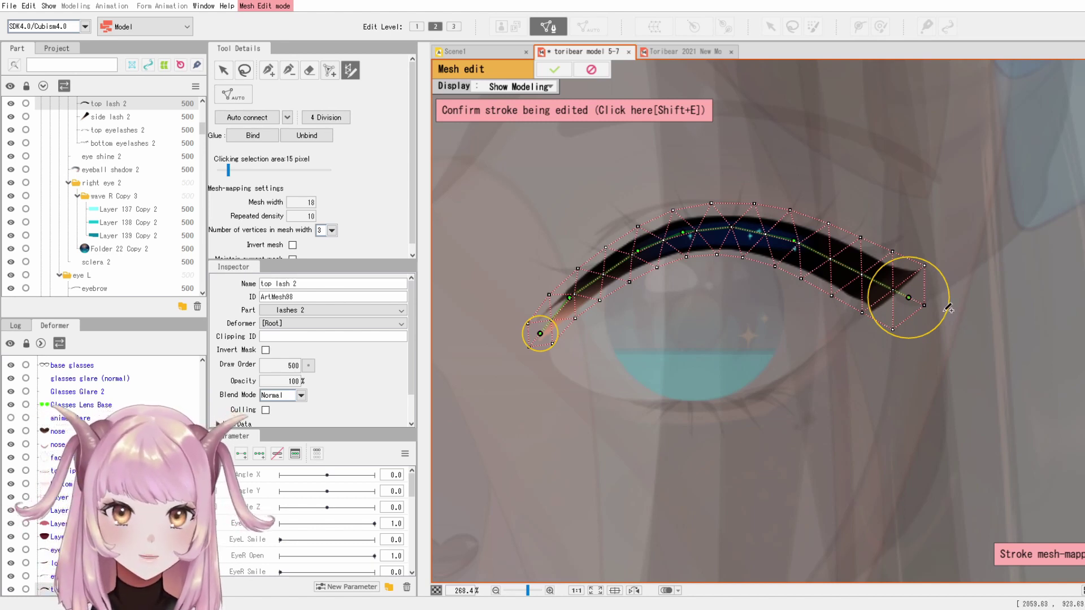
left_click_drag(908, 298, 907, 293)
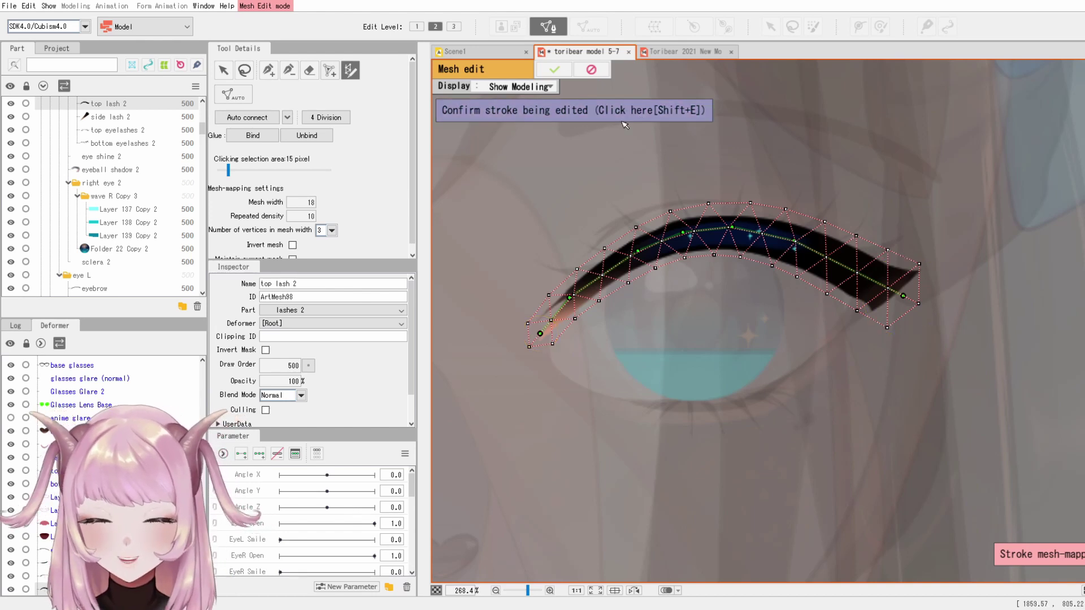
Confirm the lash stroke, apply the mesh, then reselect top lash 2 and reopen it in mesh edit.
left_click(589, 117)
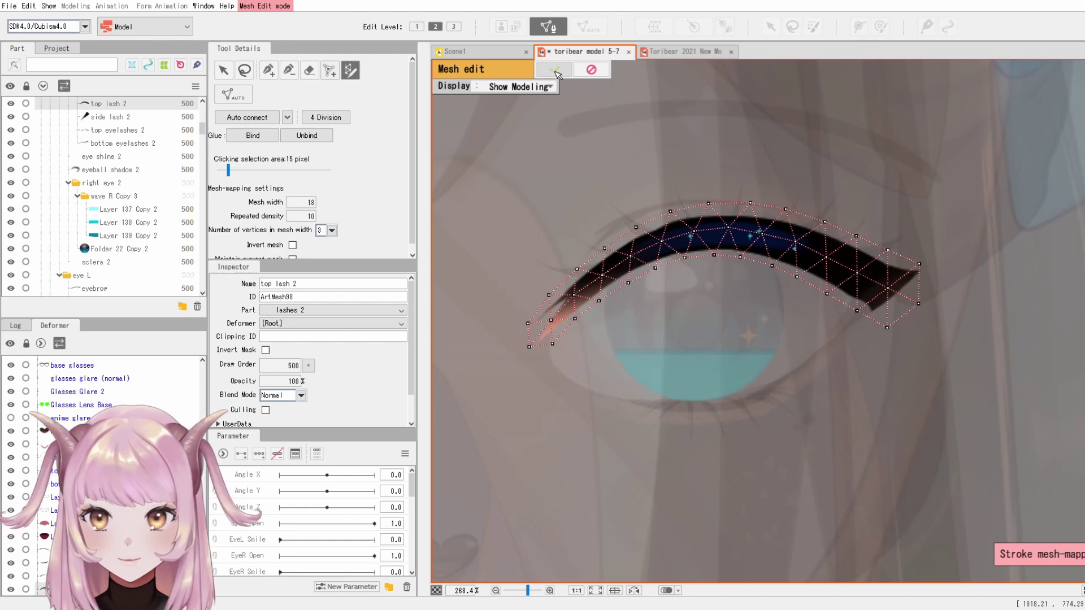
left_click(556, 70)
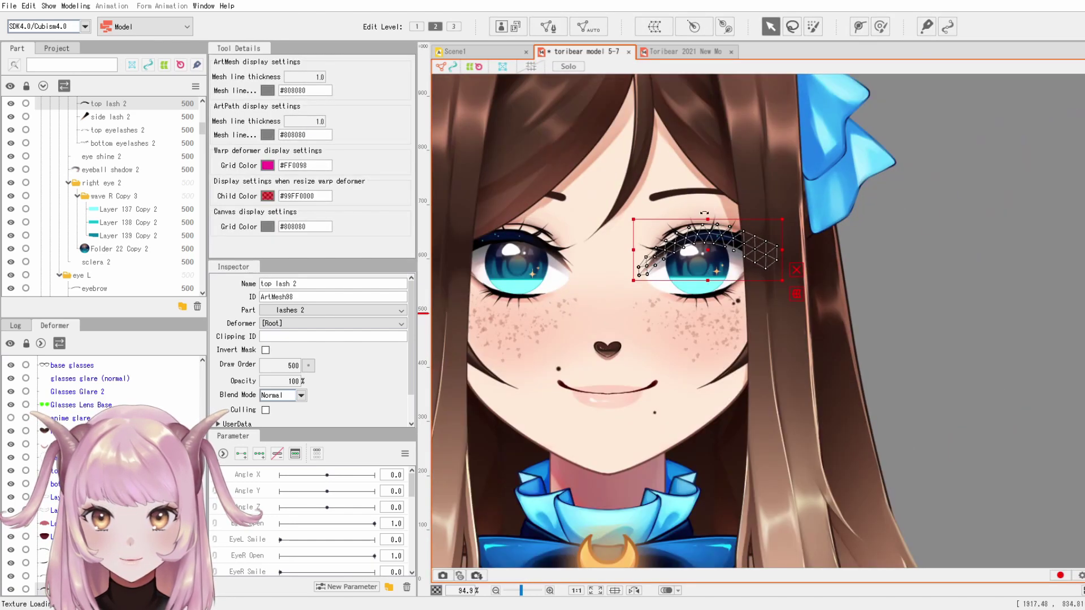
left_click(996, 201)
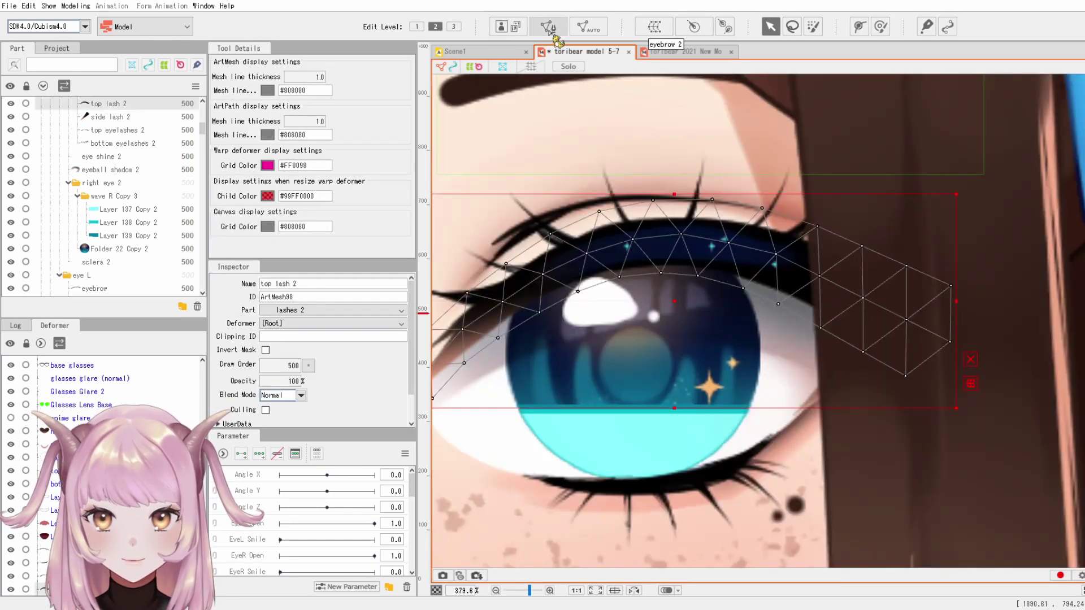
left_click(548, 26)
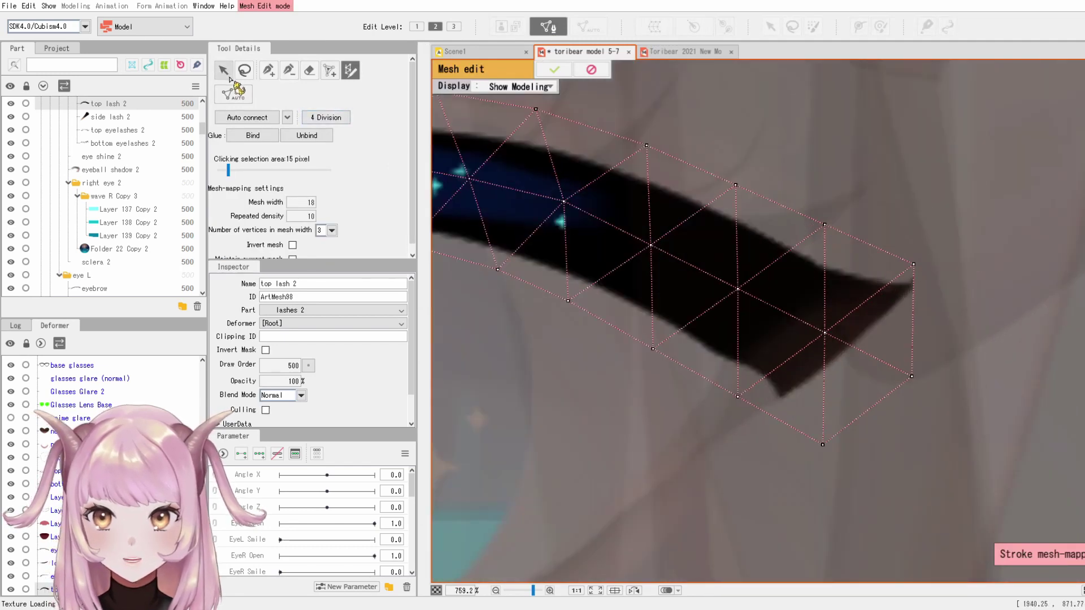
With the add-vertex tool, place a vertex past the lash's right tip and join it into the mesh.
left_click(266, 72)
left_click_drag(915, 265, 889, 269)
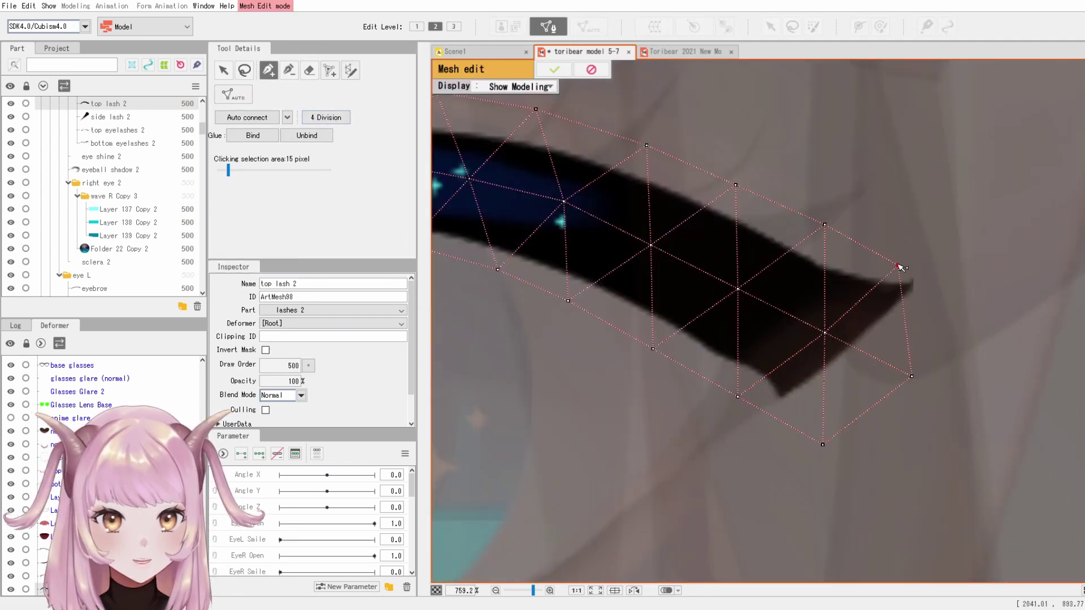
left_click(959, 259)
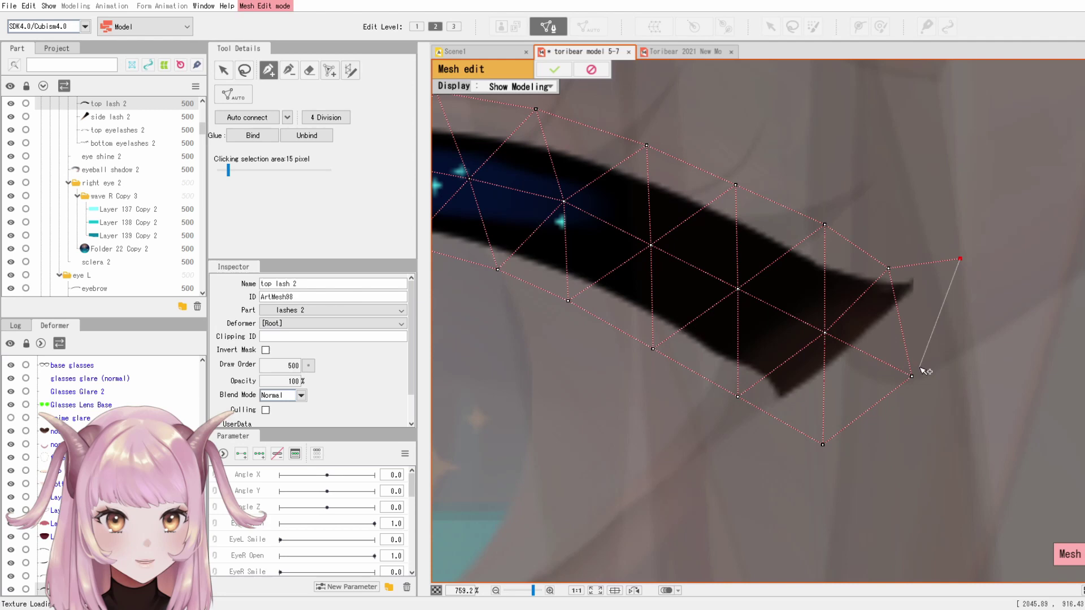
left_click_drag(912, 376, 892, 364)
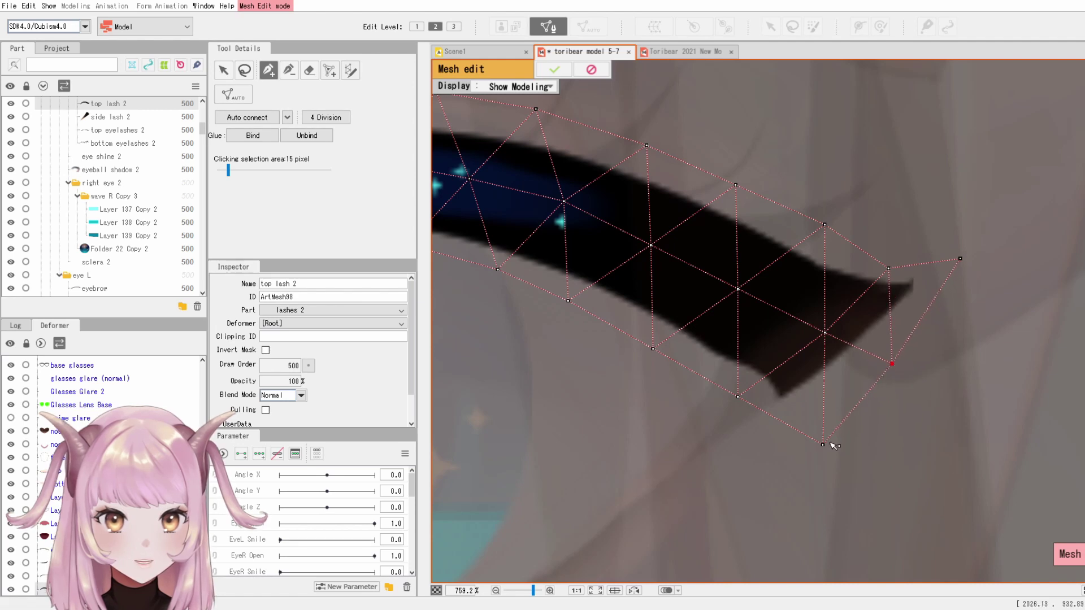
scroll(816, 439, "down", 5)
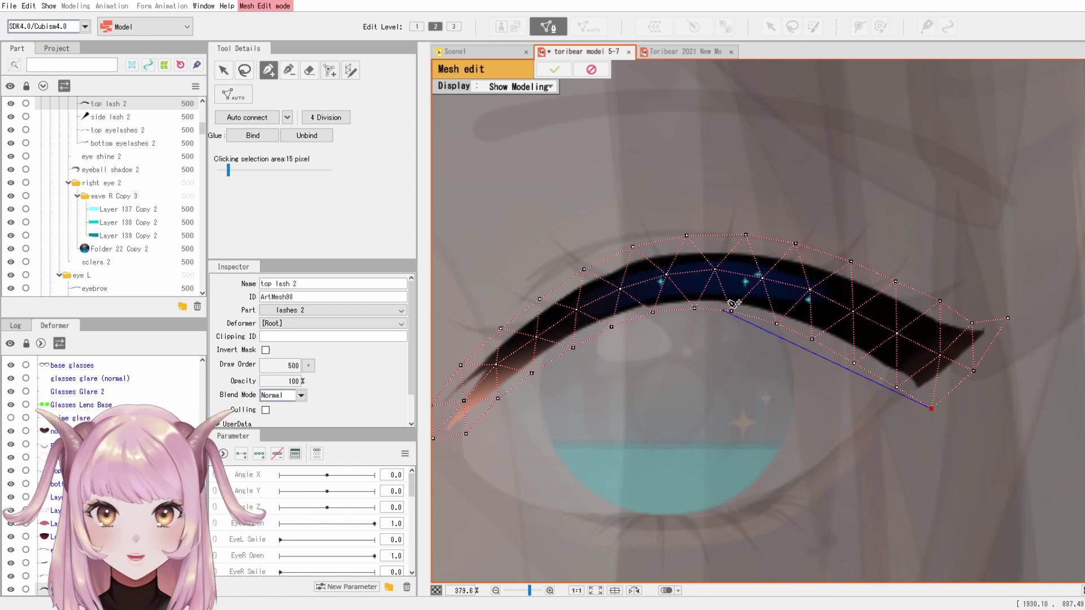
scroll(732, 302, "down", 4)
scroll(662, 300, "up", 4)
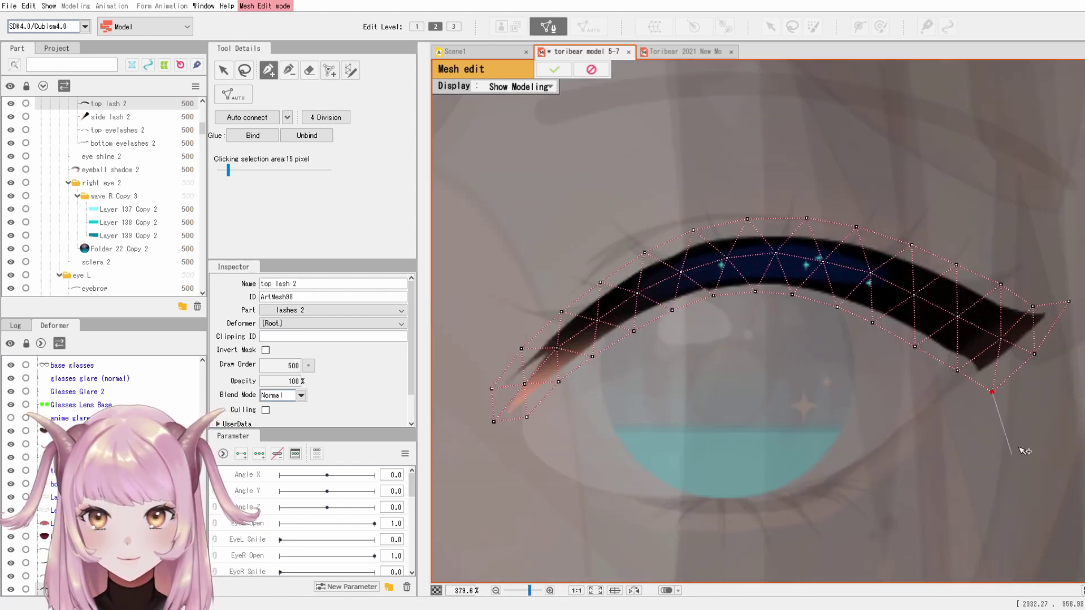
scroll(1024, 451, "down", 3)
scroll(1025, 305, "up", 4)
scroll(886, 311, "down", 4)
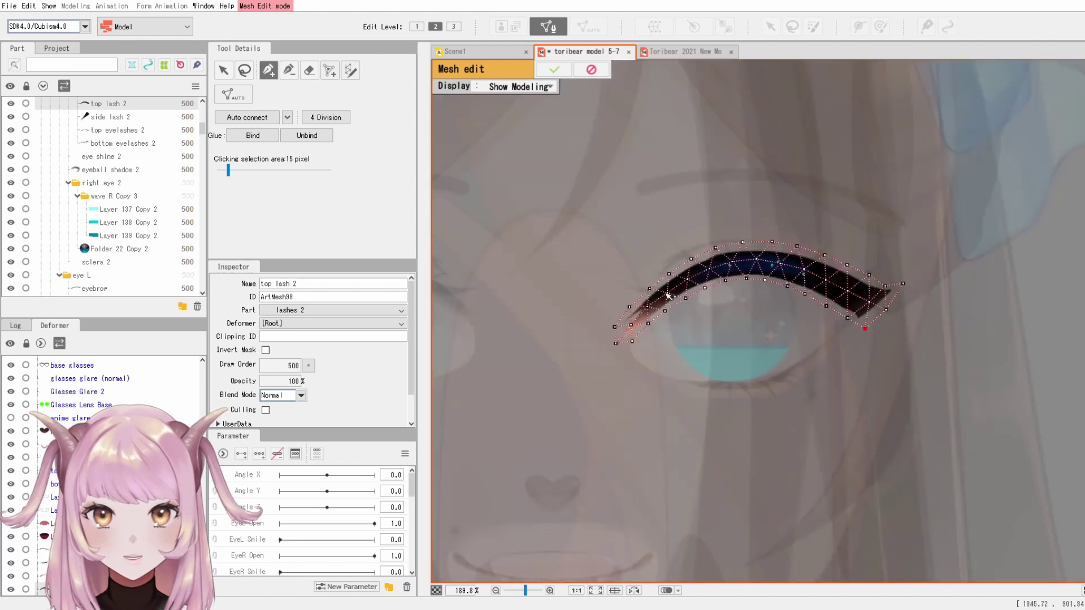
scroll(666, 291, "up", 2)
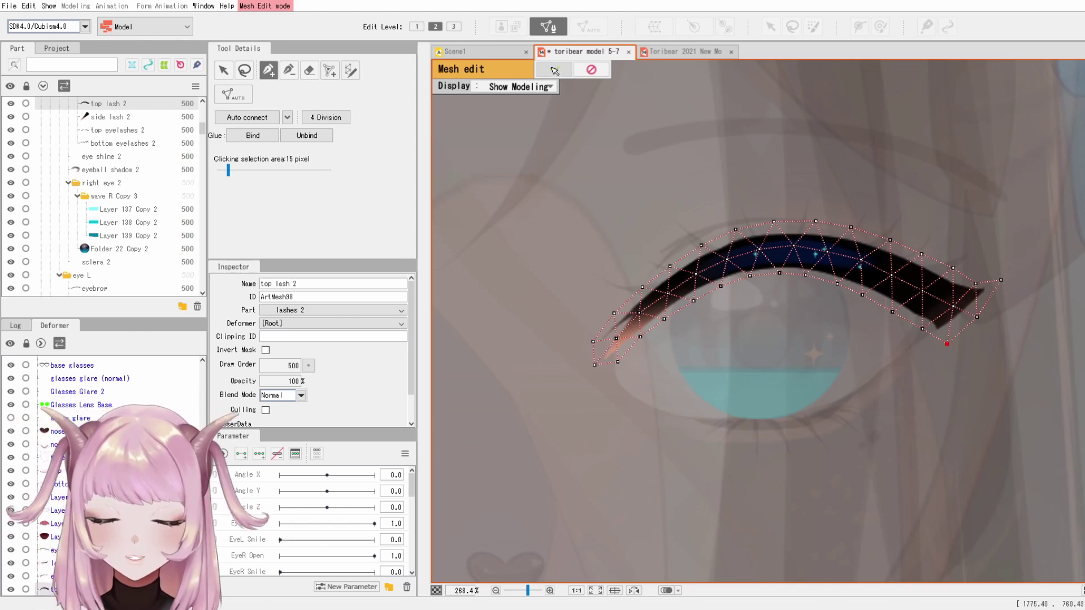
Apply the mesh, undo a trial lash move, then bend the lash by shifting a deform path point.
left_click(554, 70)
scroll(765, 209, "down", 2)
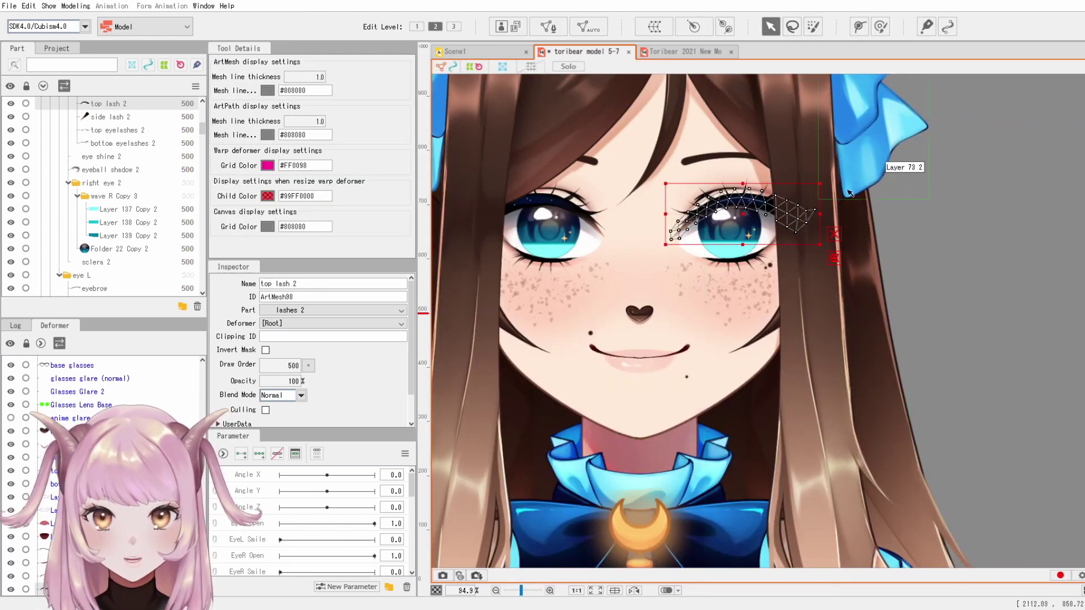
scroll(765, 209, "up", 2)
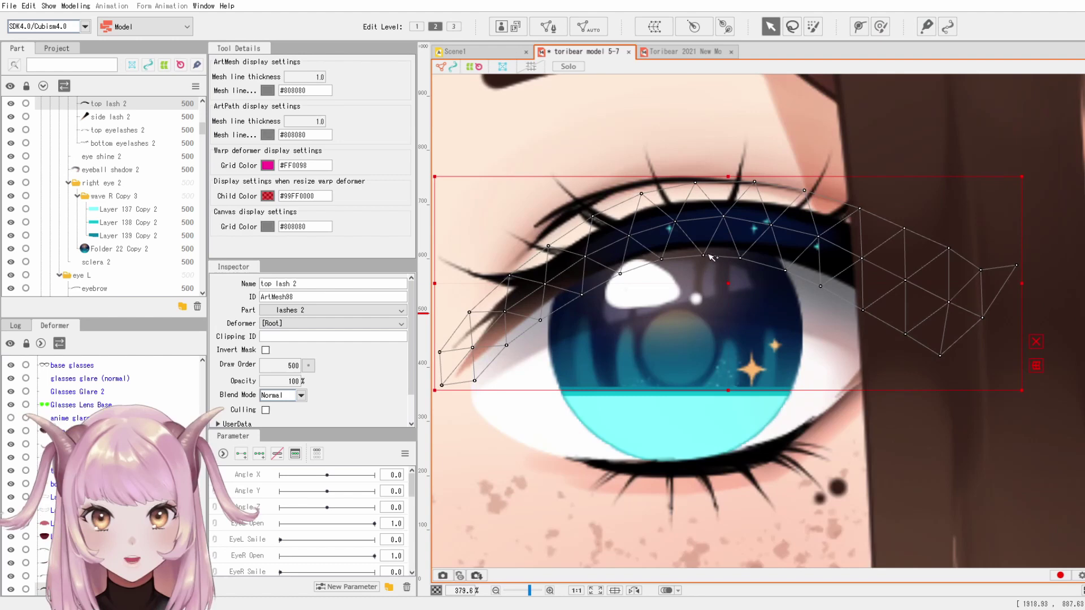
scroll(729, 263, "up", 2)
left_click_drag(735, 287, 652, 153)
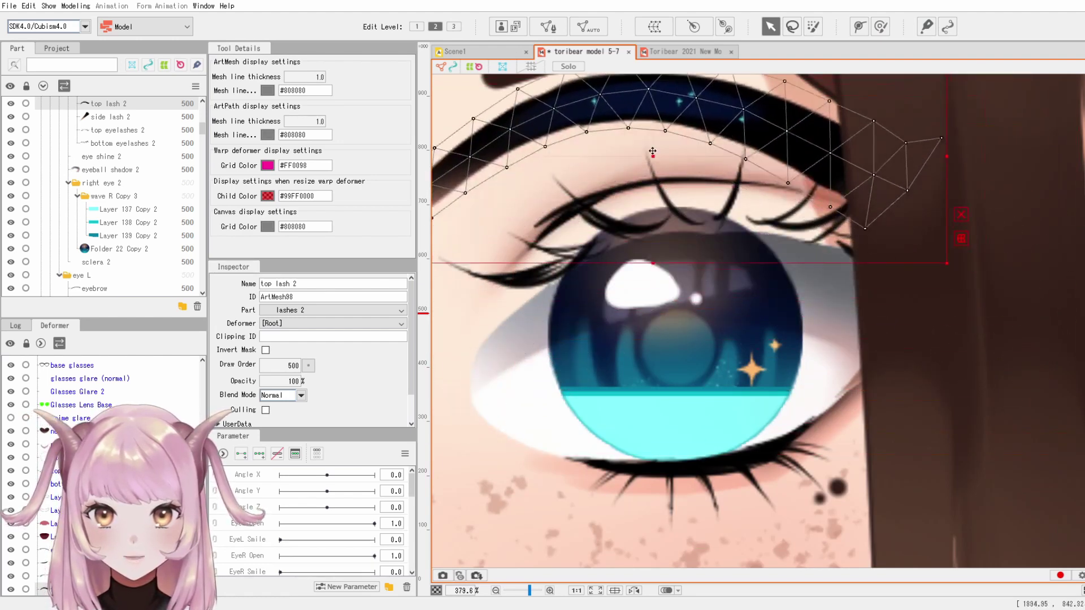
key("ctrl+z")
scroll(720, 218, "down", 2)
left_click(760, 334)
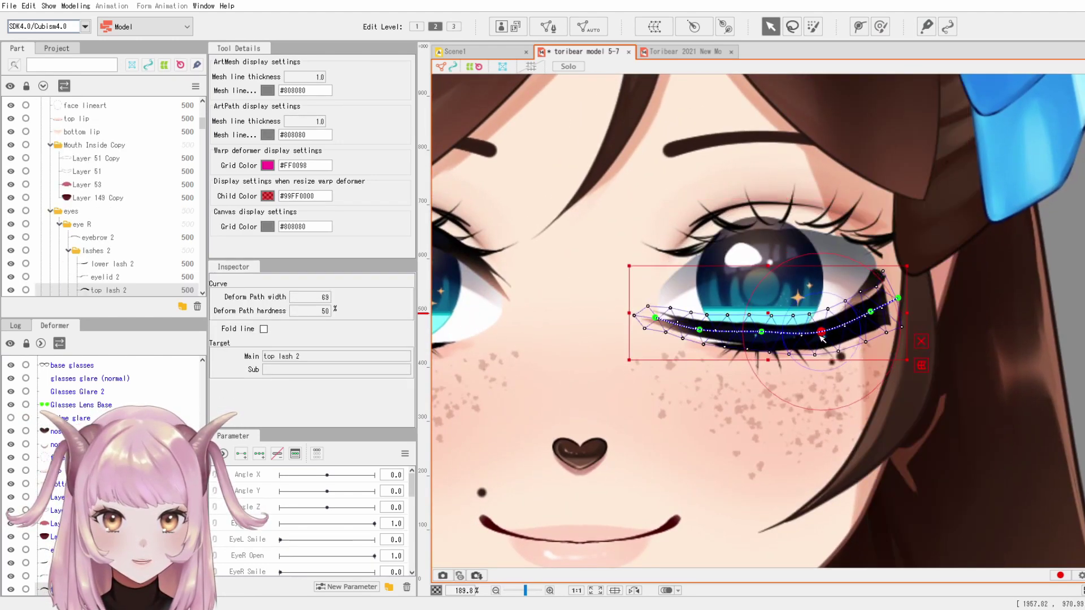
left_click_drag(760, 334, 752, 337)
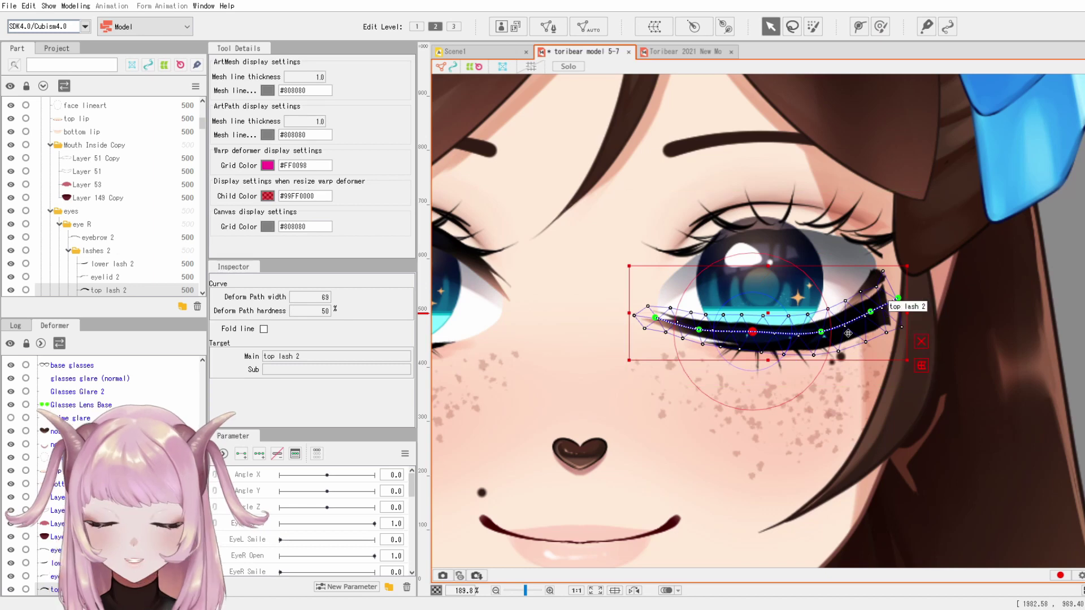
scroll(935, 291, "down", 1)
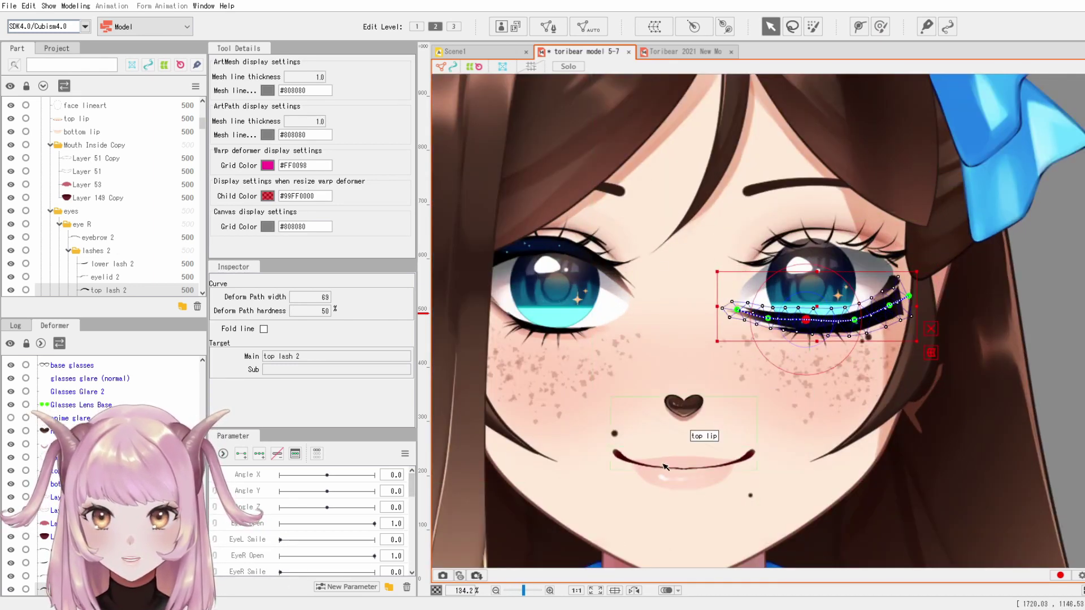
Try moving the top lip twice, undoing each move, with top lash 2 reselected in between.
left_click(695, 449)
left_click_drag(695, 450, 645, 371)
key("ctrl+z")
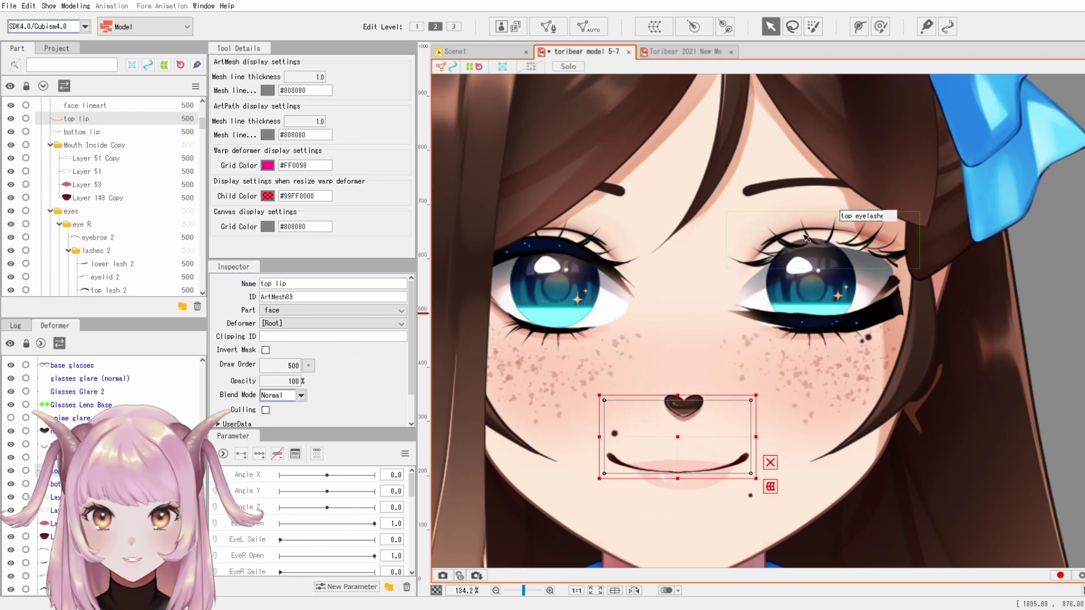
left_click(788, 190)
left_click(878, 335)
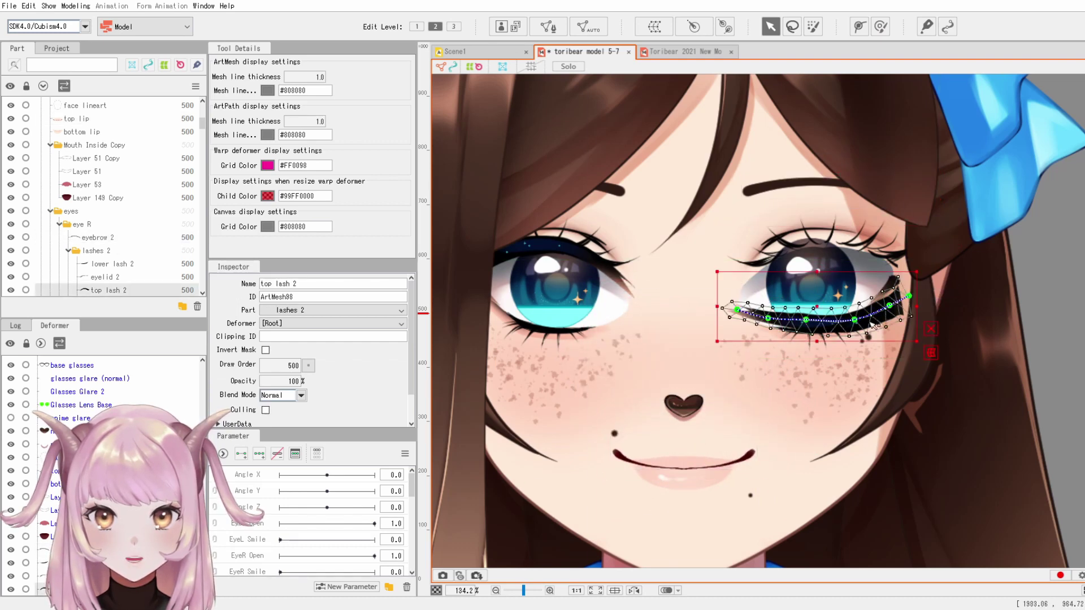
scroll(722, 258, "down", 5)
scroll(721, 259, "up", 3)
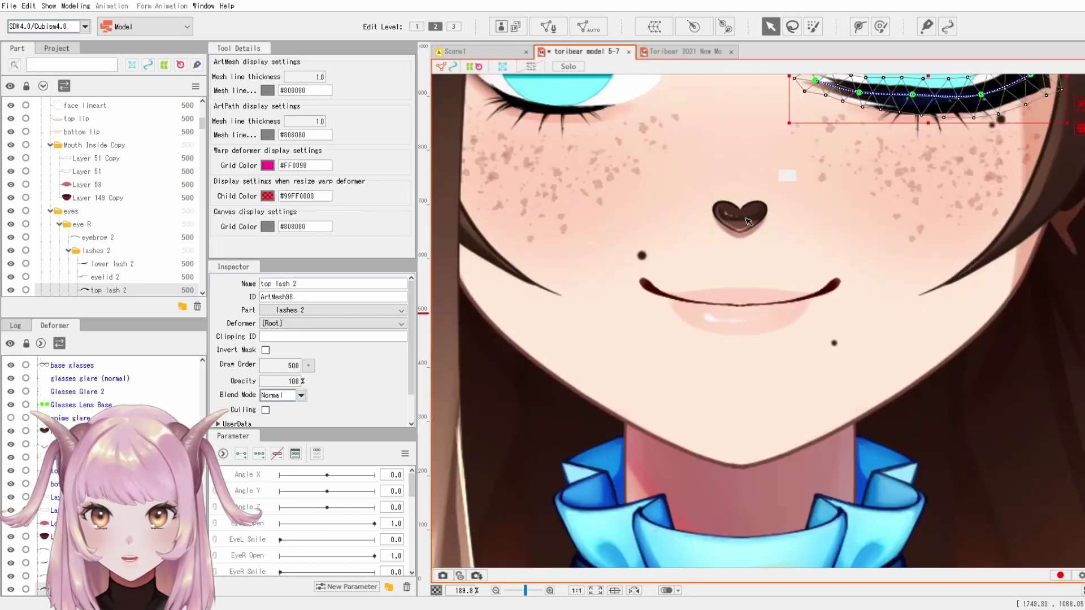
scroll(695, 289, "up", 2)
left_click(695, 289)
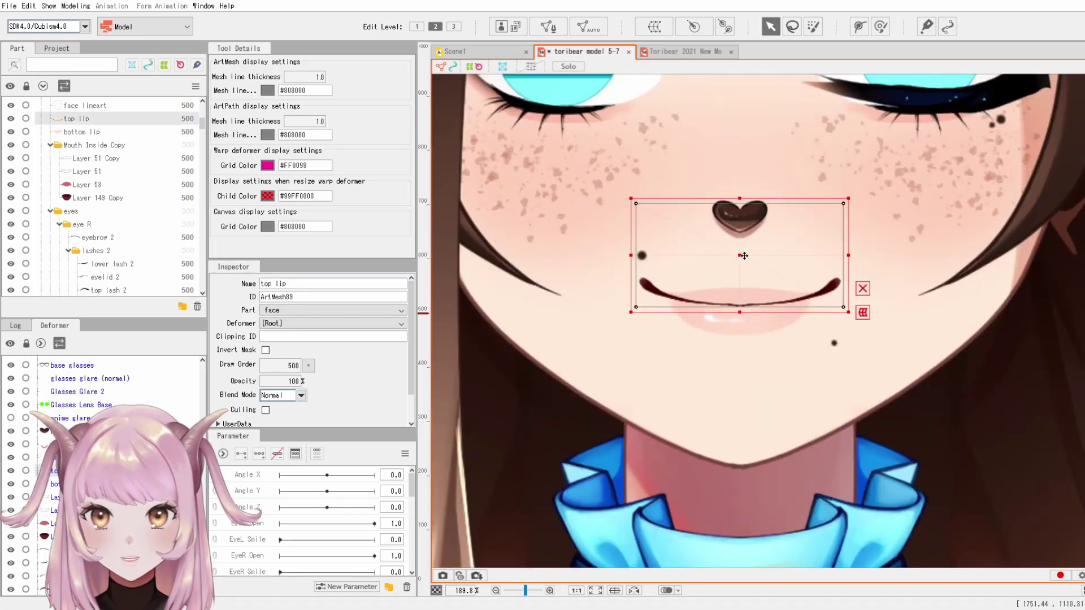
mouse_move(741, 255)
left_mouse_down()
mouse_move(667, 189)
mouse_move(751, 251)
left_mouse_up()
key("ctrl+z")
scroll(741, 467, "down", 4)
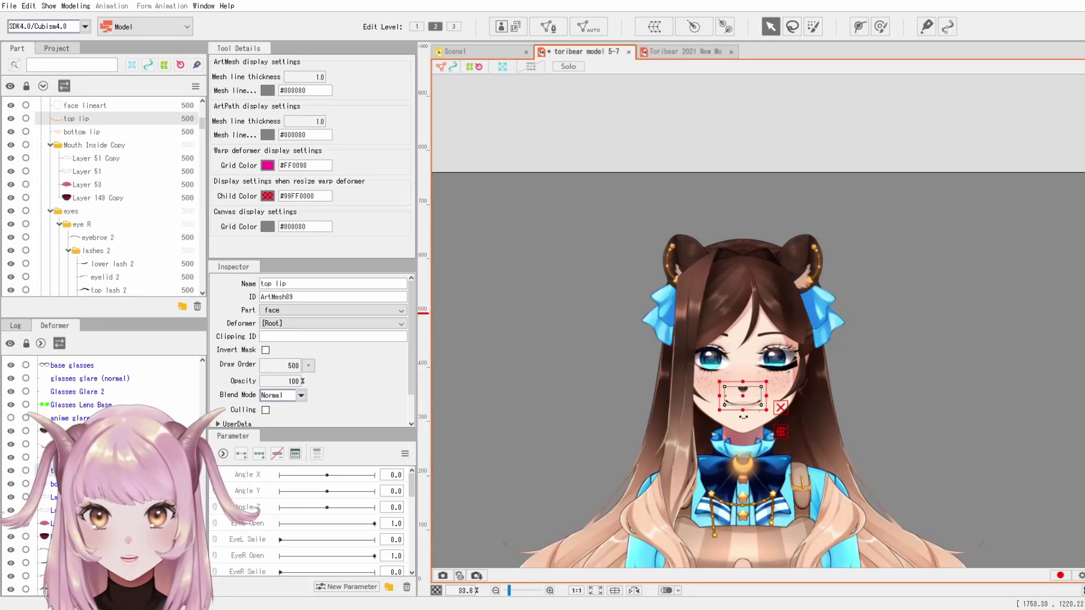
scroll(723, 206, "up", 2)
scroll(723, 206, "down", 2)
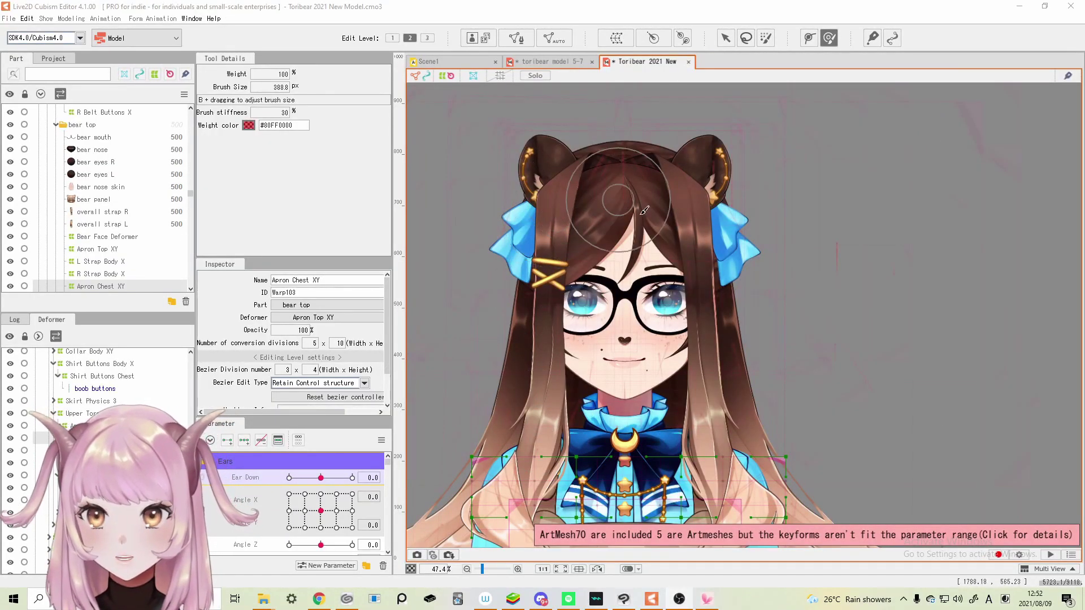
Return to the arrow tool, frame the bear's head, and select the R Ear Back Smile deformer.
left_click(725, 37)
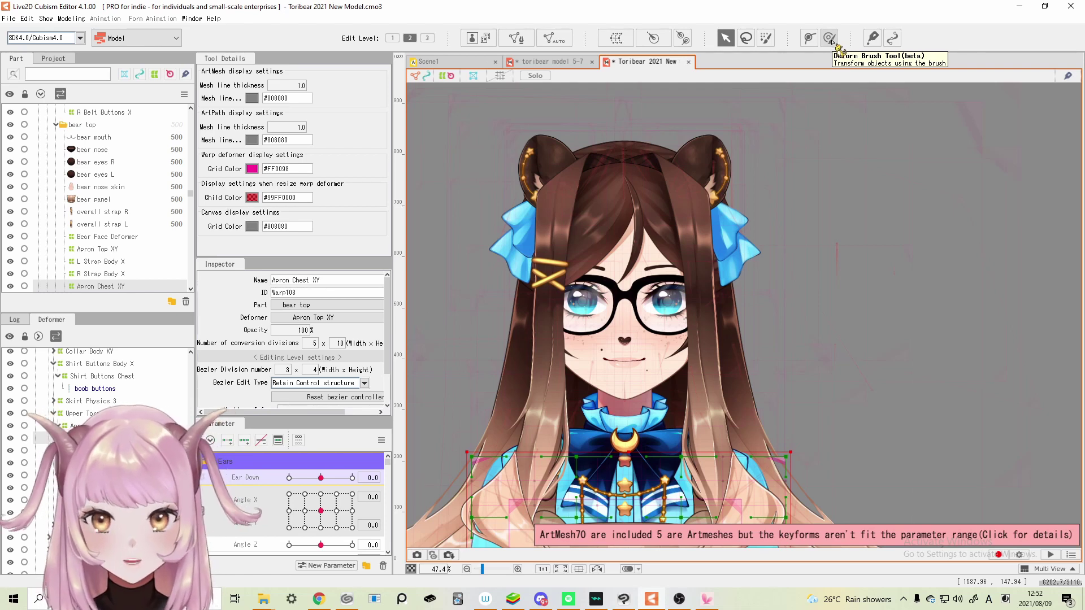
left_click_drag(566, 384, 620, 343)
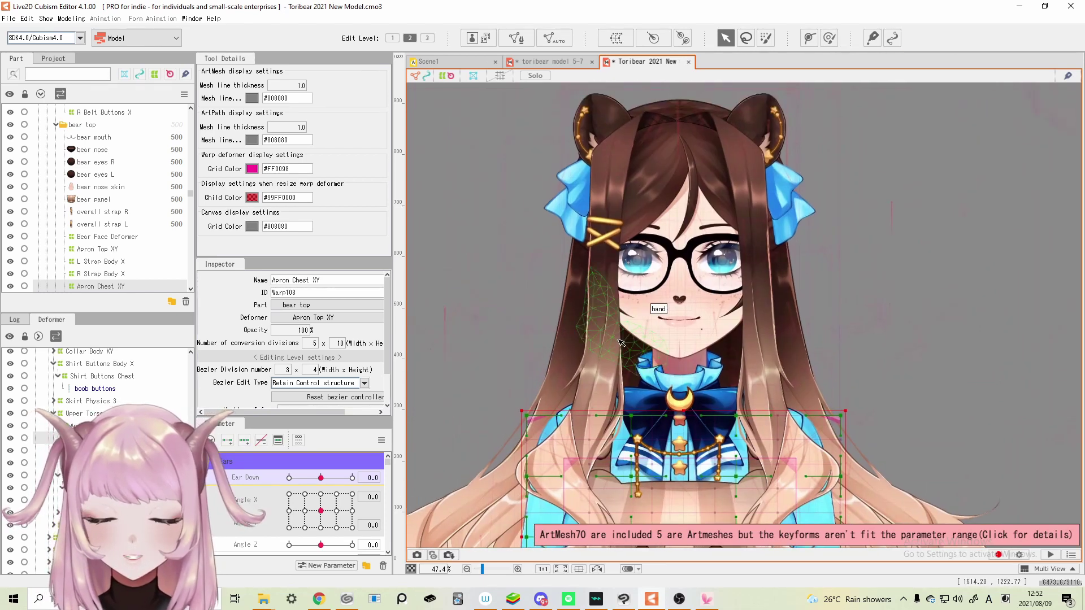
left_click_drag(834, 279, 814, 317)
scroll(688, 155, "up", 4)
left_click_drag(719, 266, 743, 181)
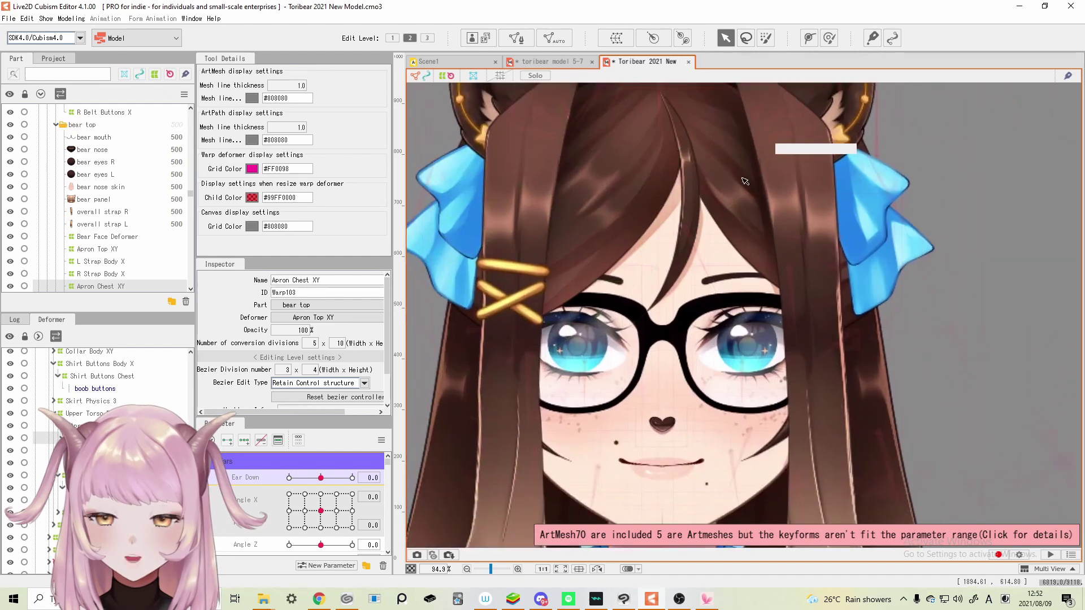
scroll(744, 181, "down", 4)
left_click_drag(754, 224, 737, 245)
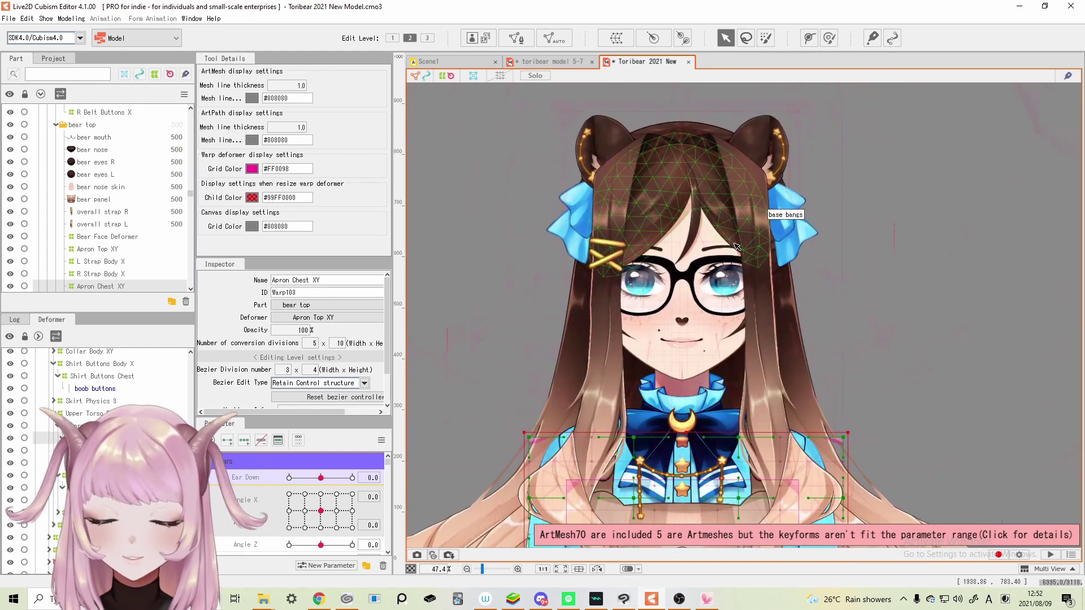
scroll(720, 342, "up", 3)
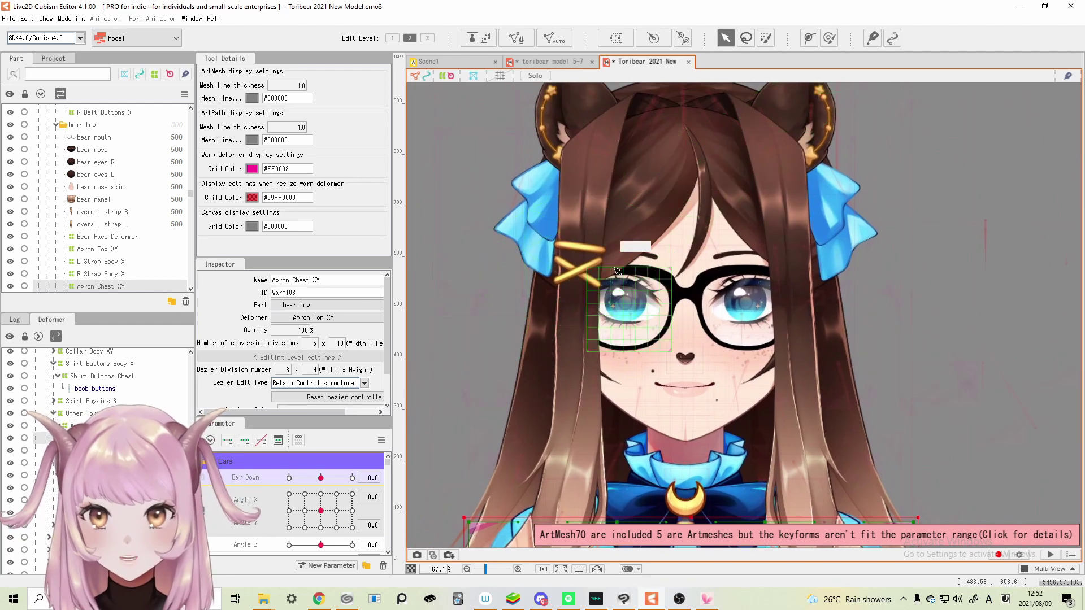
left_click(641, 189)
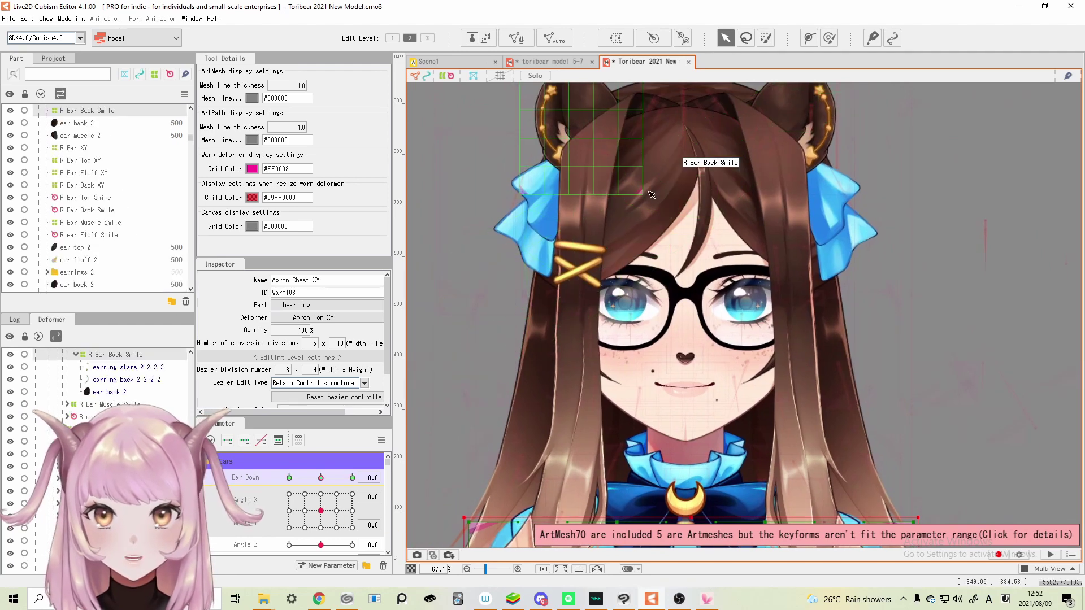
Select the face base and turn the head to Angle X -30, level.
left_click(684, 422)
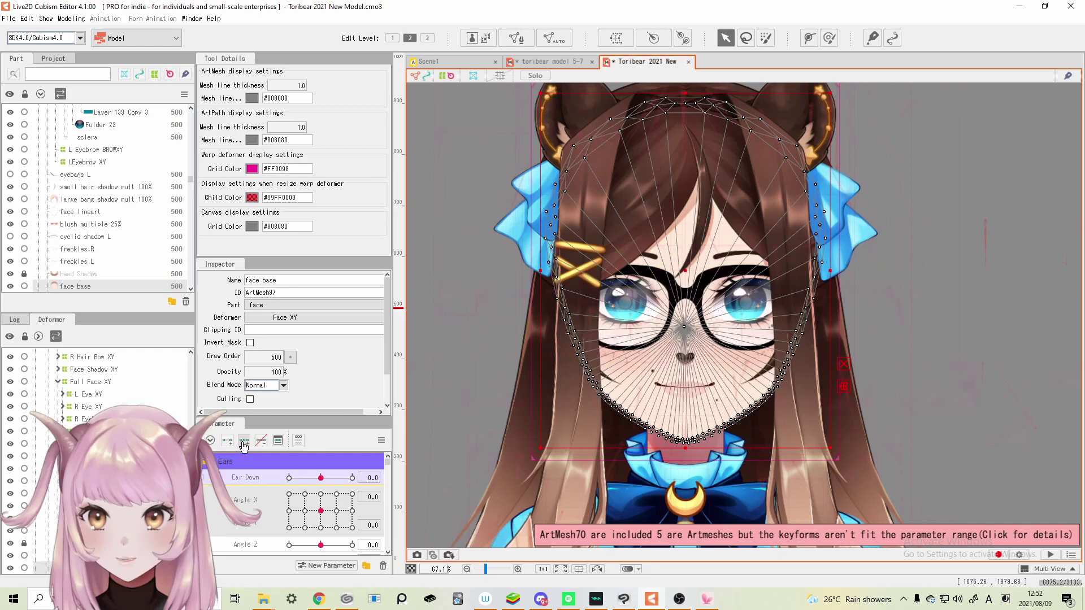
mouse_move(305, 516)
left_mouse_down()
mouse_move(299, 485)
mouse_move(335, 546)
mouse_move(321, 511)
left_mouse_up()
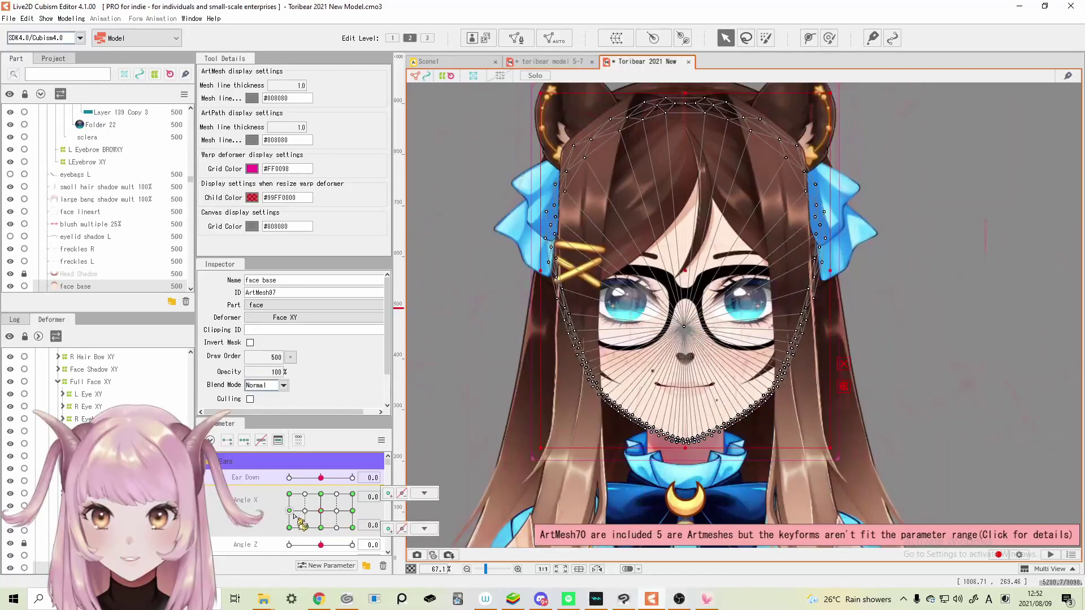
left_click(289, 511)
Push the jawline vertices back out along the chin's right edge with the Deform Brush.
left_click(829, 38)
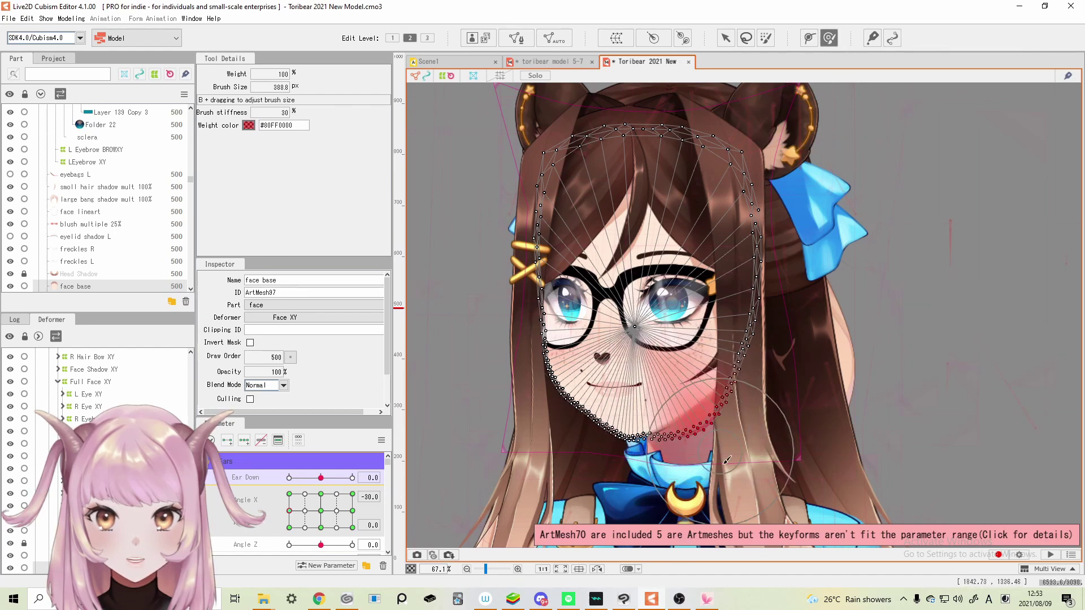
mouse_move(691, 373)
left_mouse_down()
mouse_move(745, 401)
mouse_move(724, 482)
mouse_move(702, 428)
left_mouse_up()
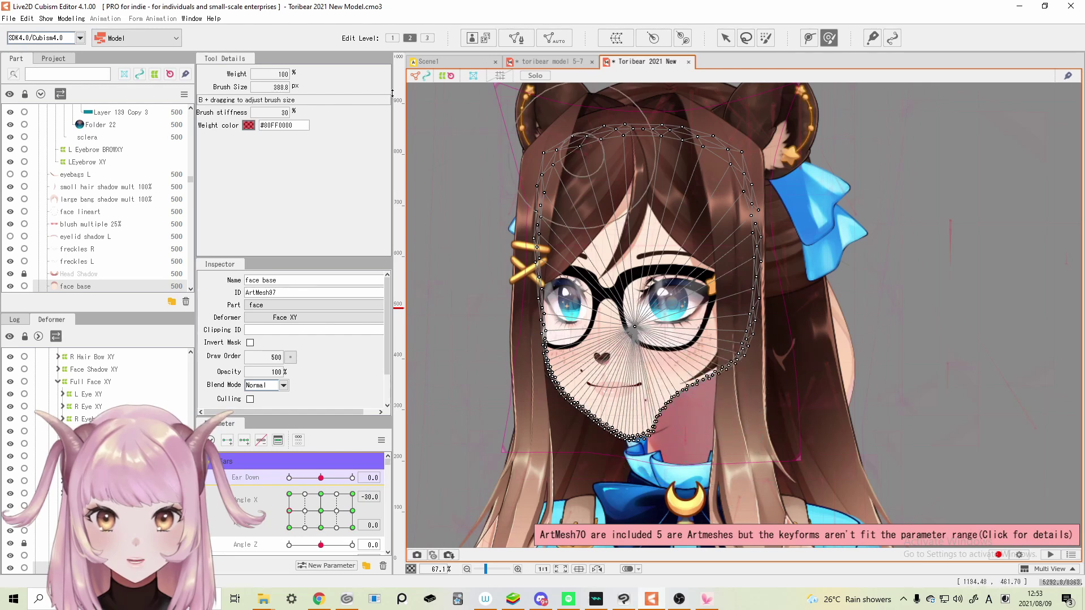
left_click(727, 39)
Compare head turns across Angle X, return it to -30, and select the Face XY warp deformer.
left_click(903, 252)
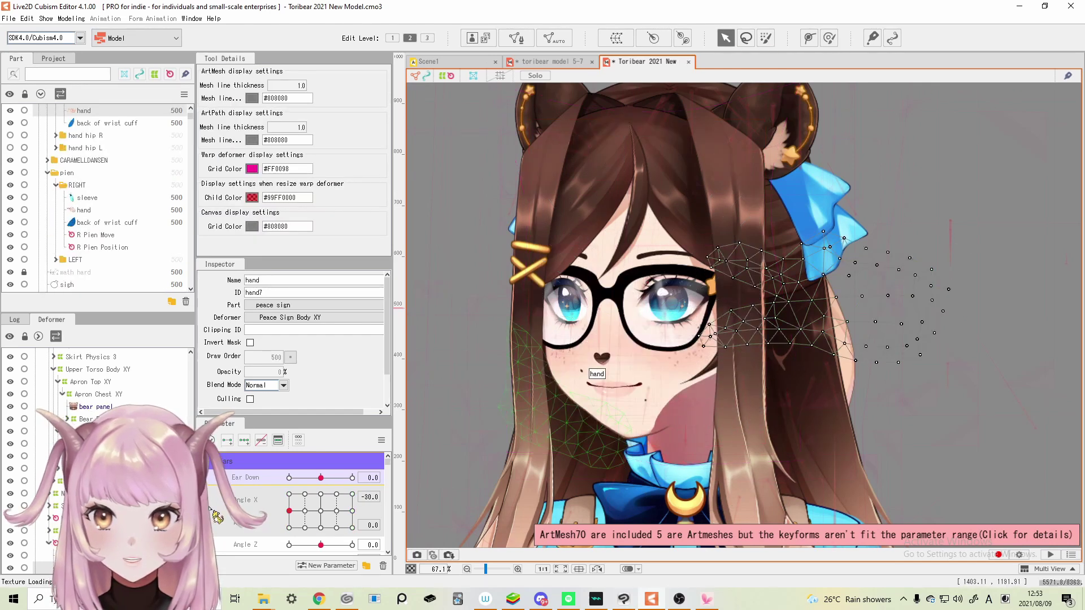
left_click(210, 509)
left_click_drag(289, 494, 284, 469)
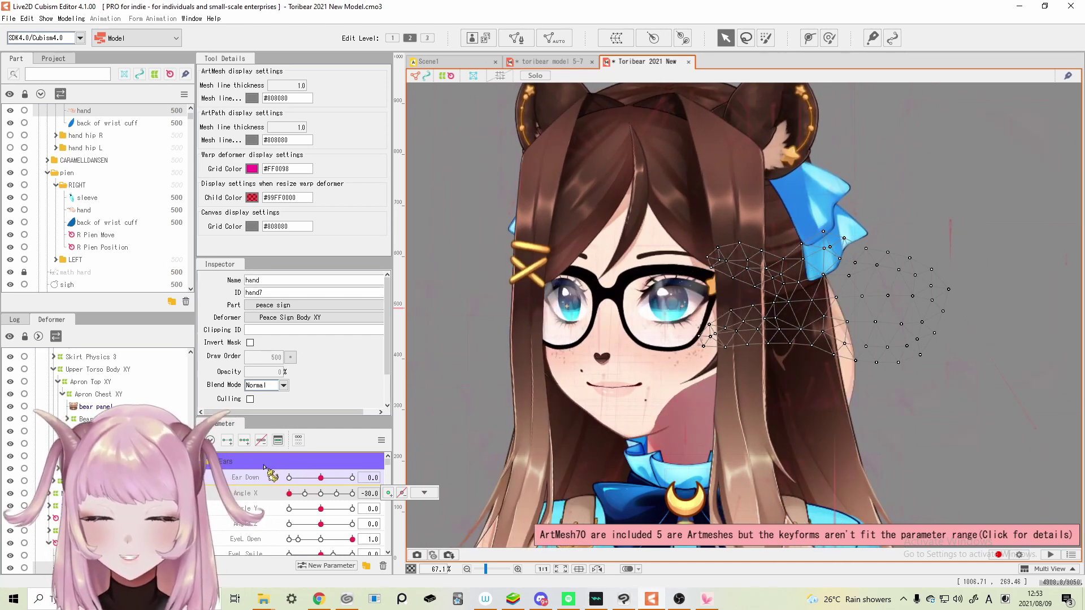
left_click(685, 374)
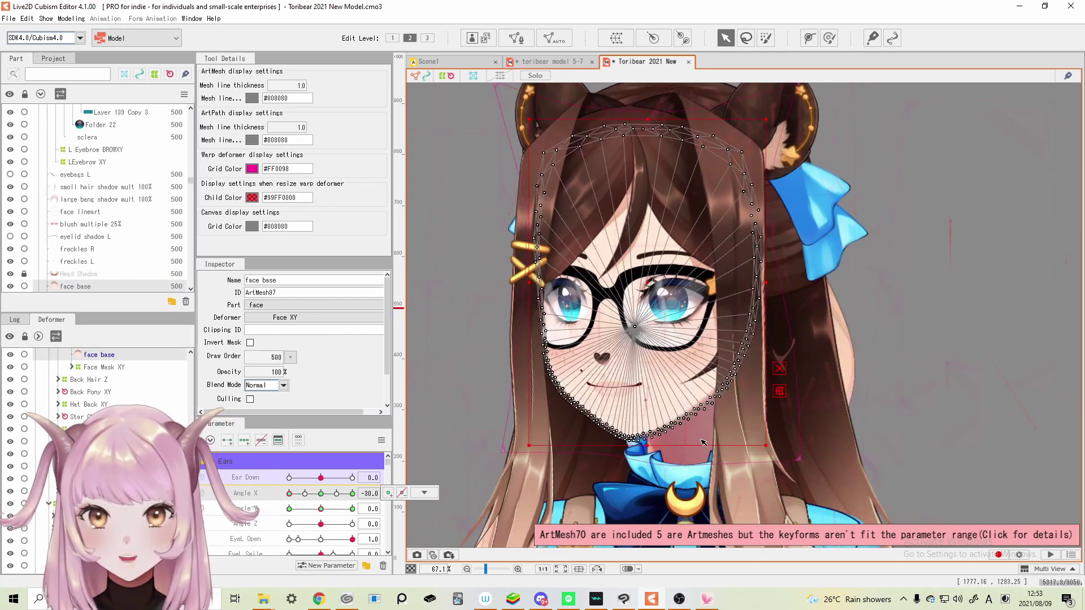
scroll(106, 364, "up", 2)
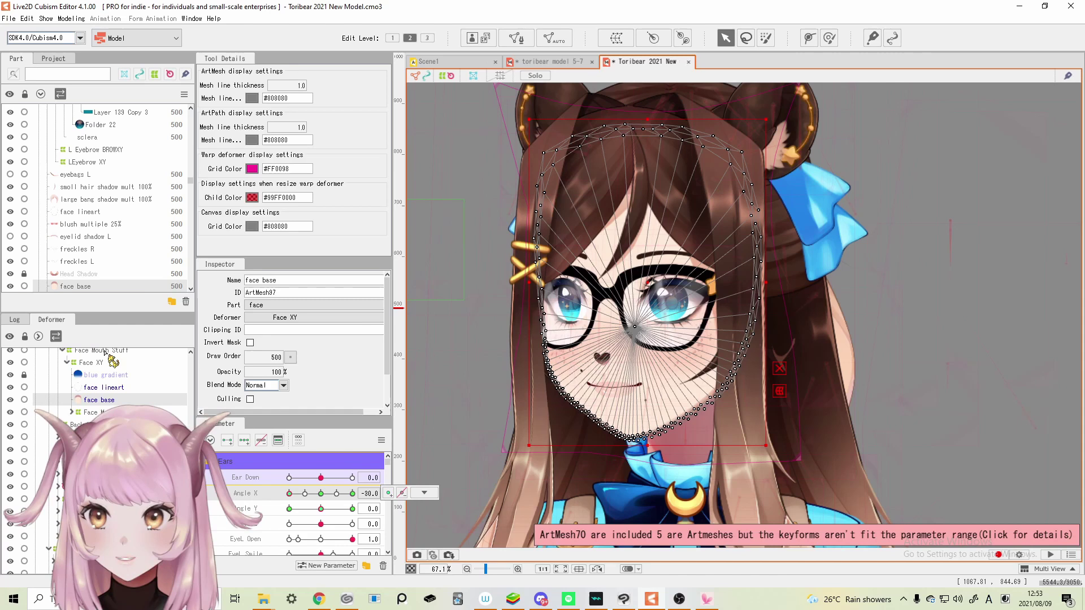
left_click(104, 362)
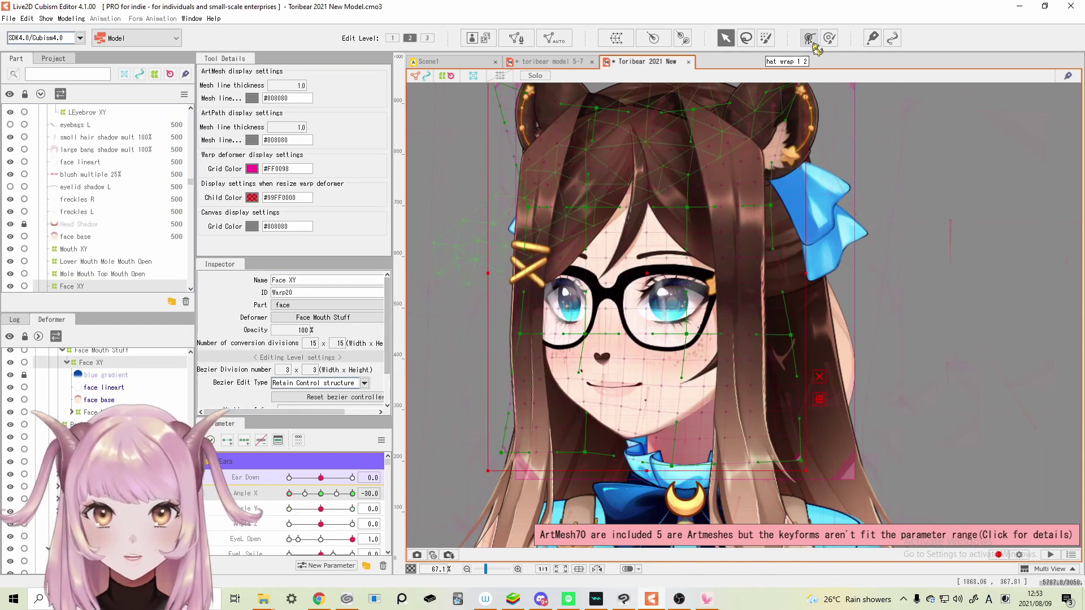
Brush-deform the Face XY warp with a smaller brush, shifting the cheek beside the left eye.
left_click(829, 38)
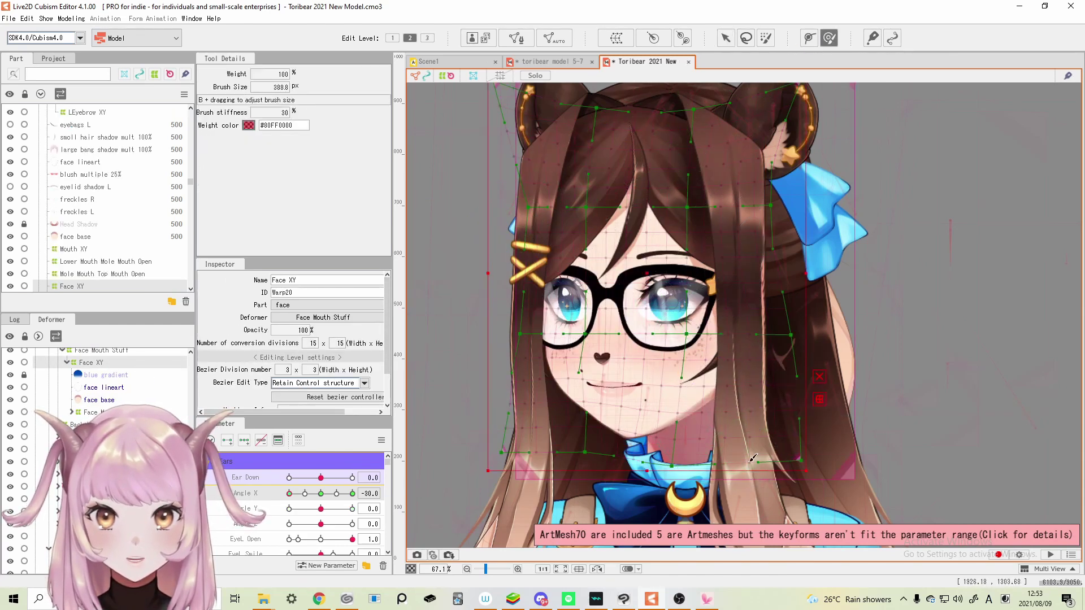
mouse_move(709, 422)
left_mouse_down()
mouse_move(732, 421)
mouse_move(700, 417)
mouse_move(763, 401)
mouse_move(686, 414)
left_mouse_up()
key("b")
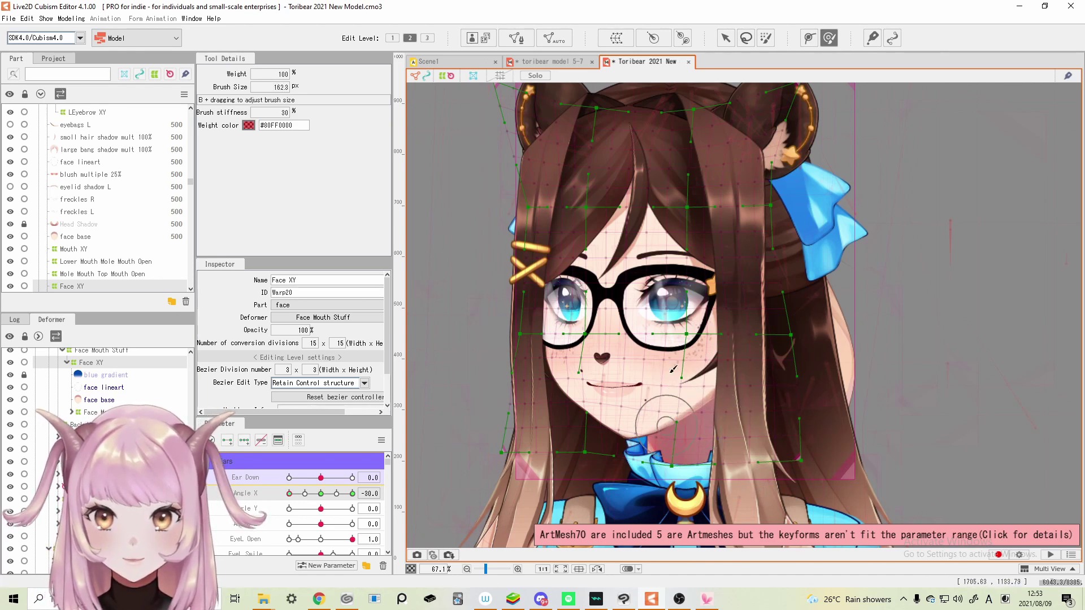
scroll(698, 428, "down", 3)
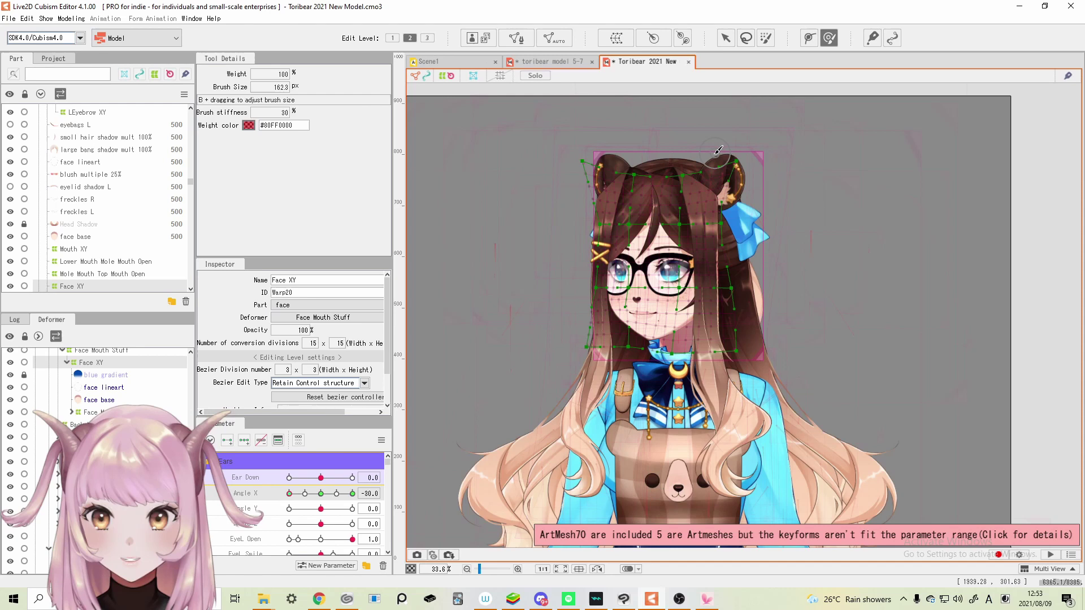
scroll(636, 282, "up", 6)
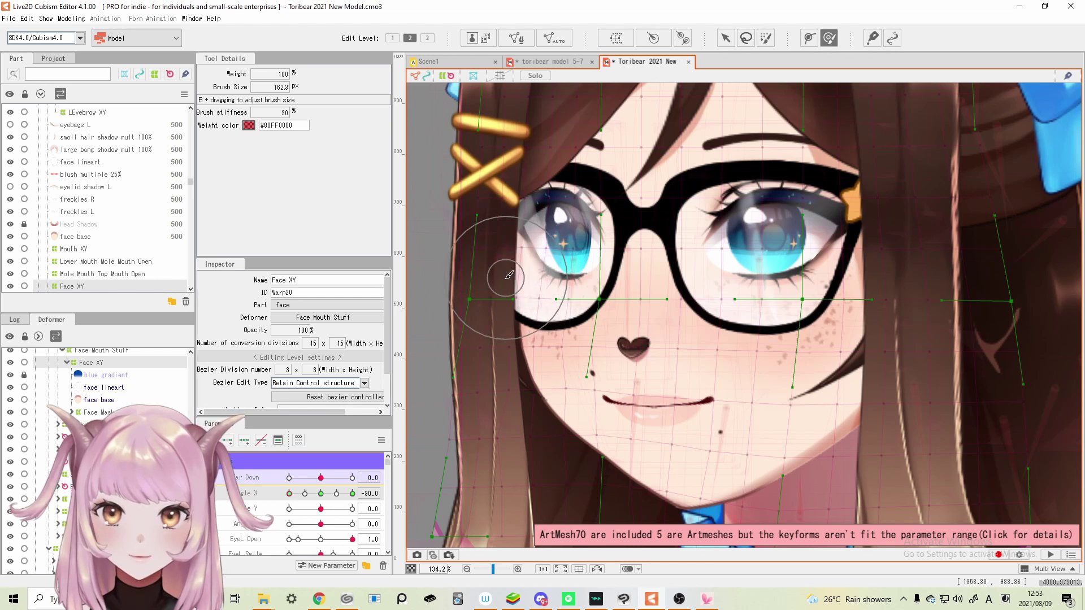
mouse_move(482, 257)
left_mouse_down()
mouse_move(498, 259)
mouse_move(498, 271)
left_mouse_up()
Try slimming the left cheek and jaw edge, then undo the brush strokes.
key("ctrl+z")
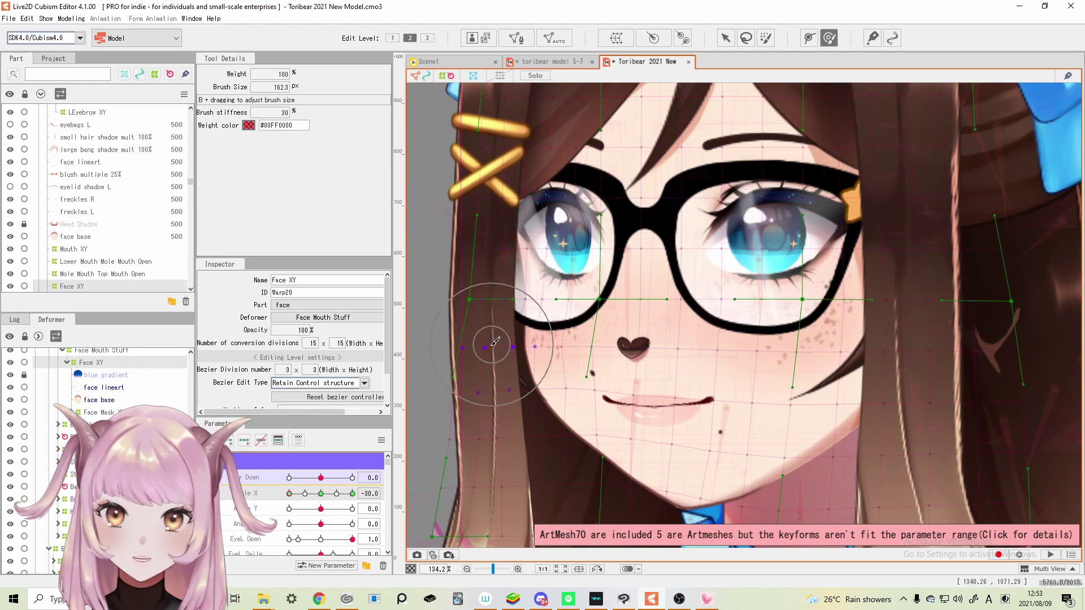
mouse_move(512, 397)
left_mouse_down()
mouse_move(528, 433)
mouse_move(581, 469)
left_mouse_up()
key("ctrl+z")
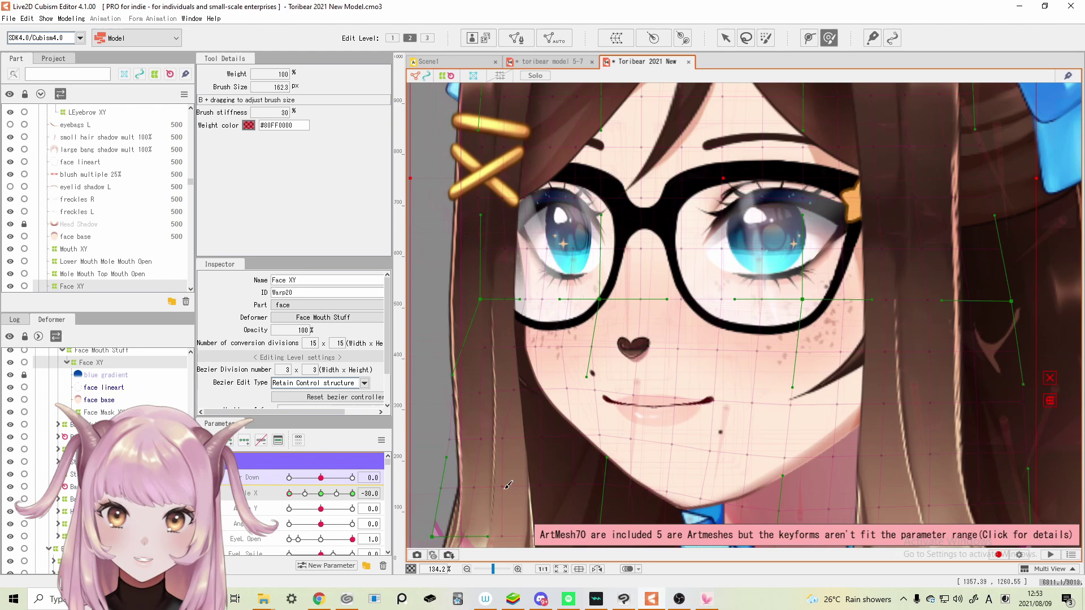
key("ctrl+z")
Zoom and pan the canvas to frame the face.
scroll(598, 328, "down", 6)
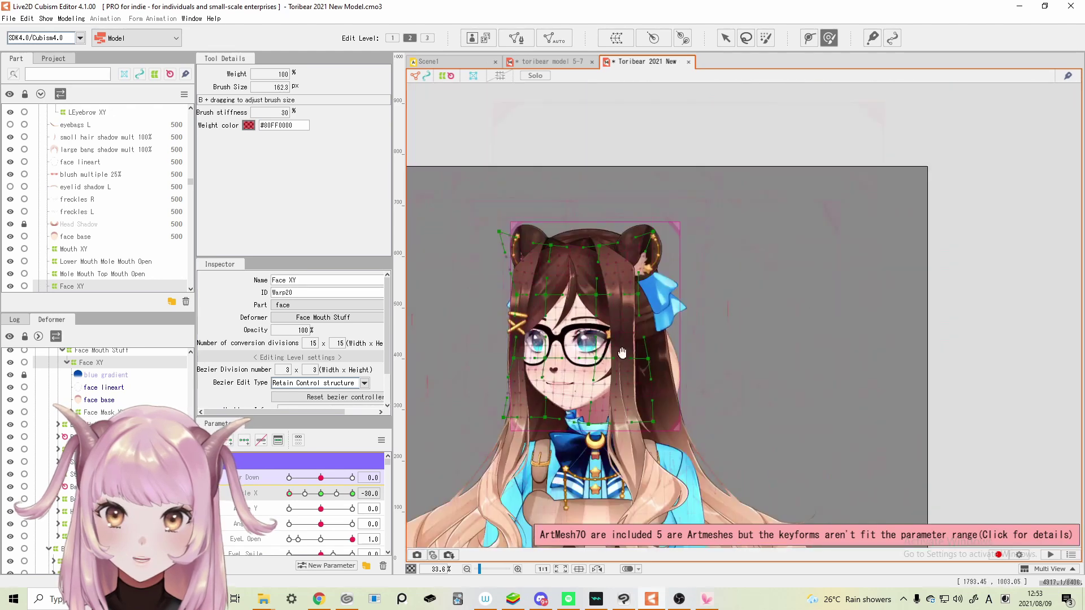
scroll(598, 330, "up", 3)
left_click_drag(617, 316, 628, 332)
scroll(732, 356, "up", 2)
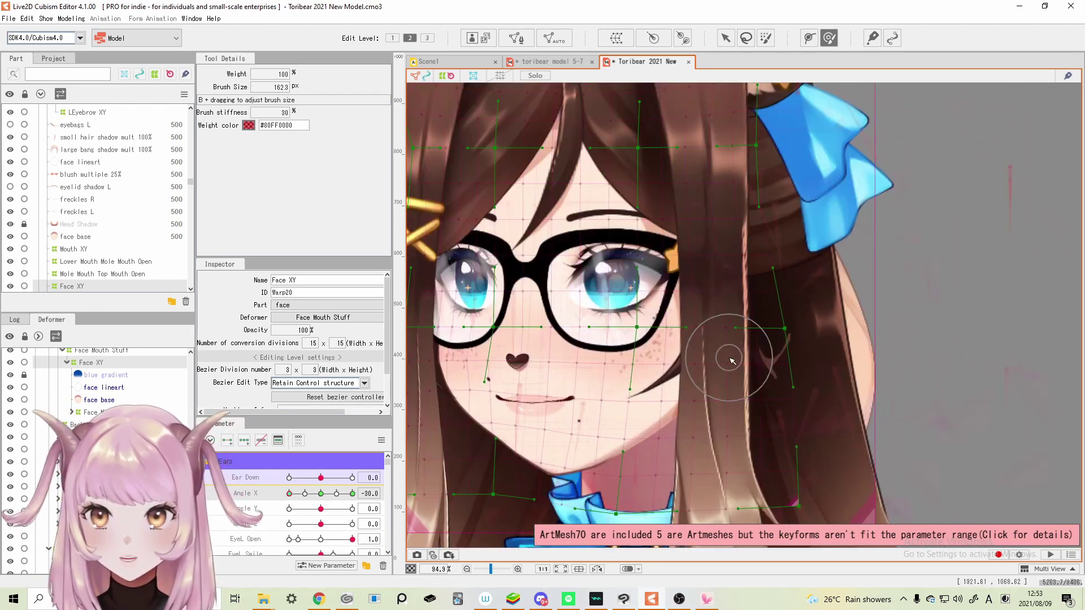
left_click_drag(744, 326, 758, 295)
scroll(758, 294, "down", 2)
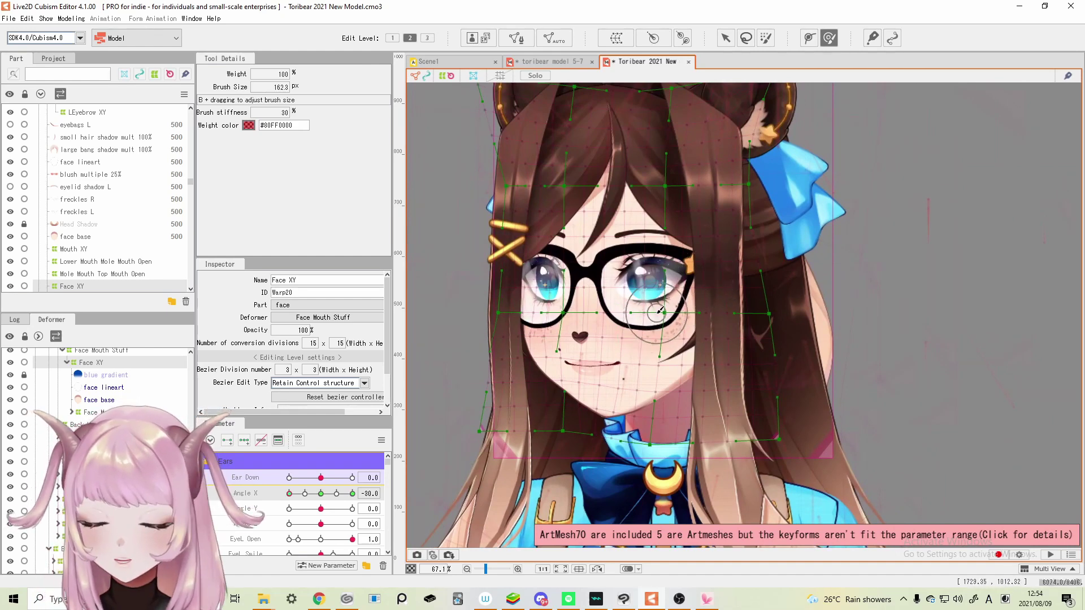
Flatten the mouth curve slightly, set the deform brush size to 538.7, and reframe the face.
mouse_move(865, 322)
left_mouse_down()
mouse_move(969, 300)
mouse_move(741, 376)
mouse_move(554, 371)
mouse_move(980, 316)
mouse_move(620, 367)
mouse_move(898, 327)
mouse_move(902, 284)
mouse_move(540, 347)
mouse_move(804, 374)
mouse_move(957, 314)
mouse_move(557, 395)
mouse_move(513, 381)
left_mouse_up()
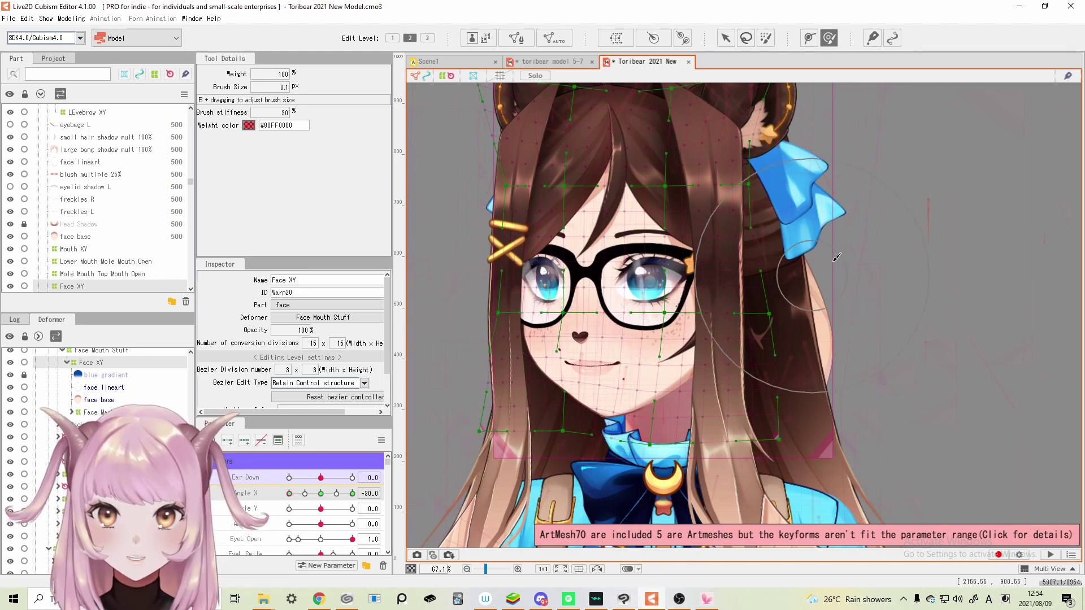
left_click_drag(593, 351, 602, 360)
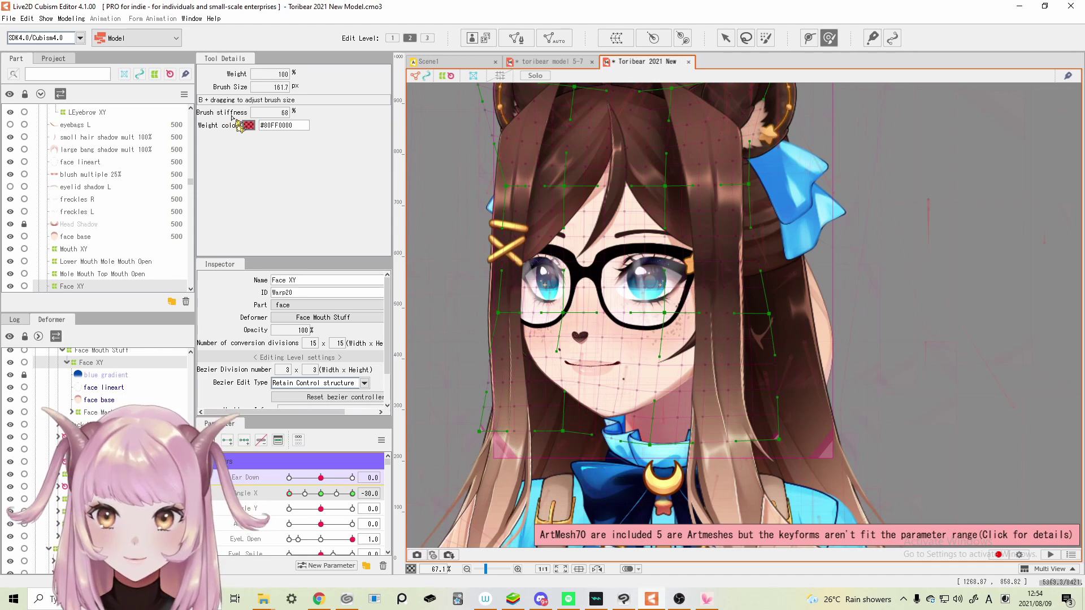
left_click_drag(544, 224, 544, 301)
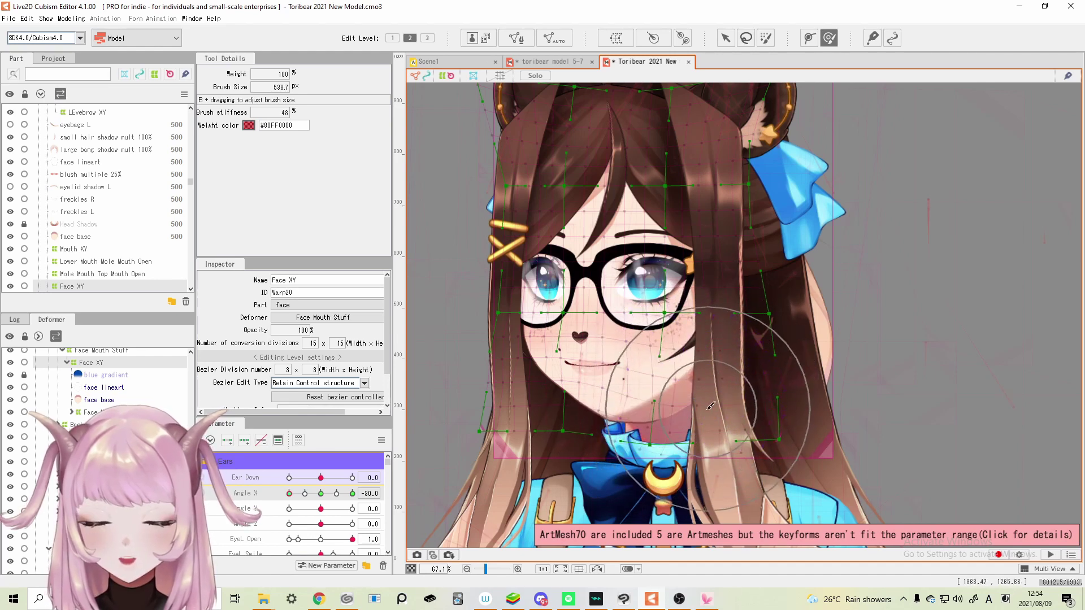
left_click_drag(951, 350, 978, 334)
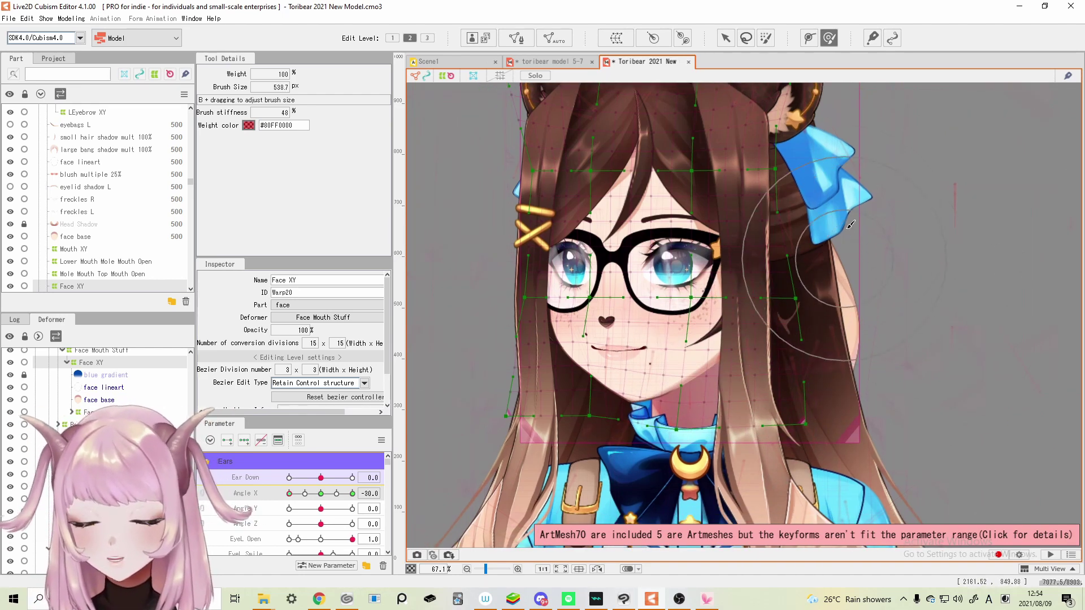
left_click_drag(777, 328, 772, 339)
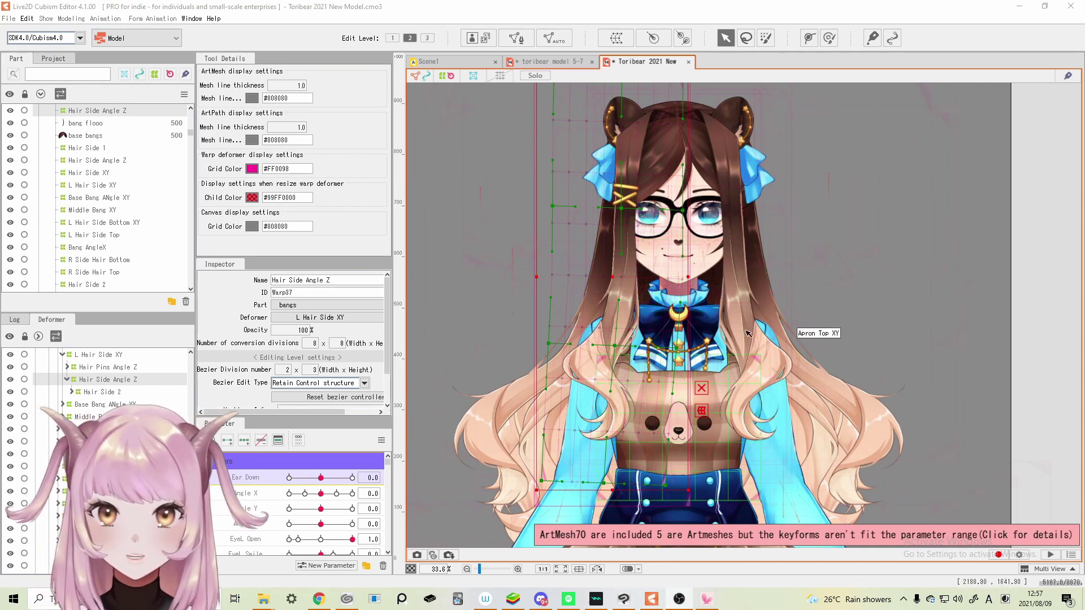
left_click(744, 297)
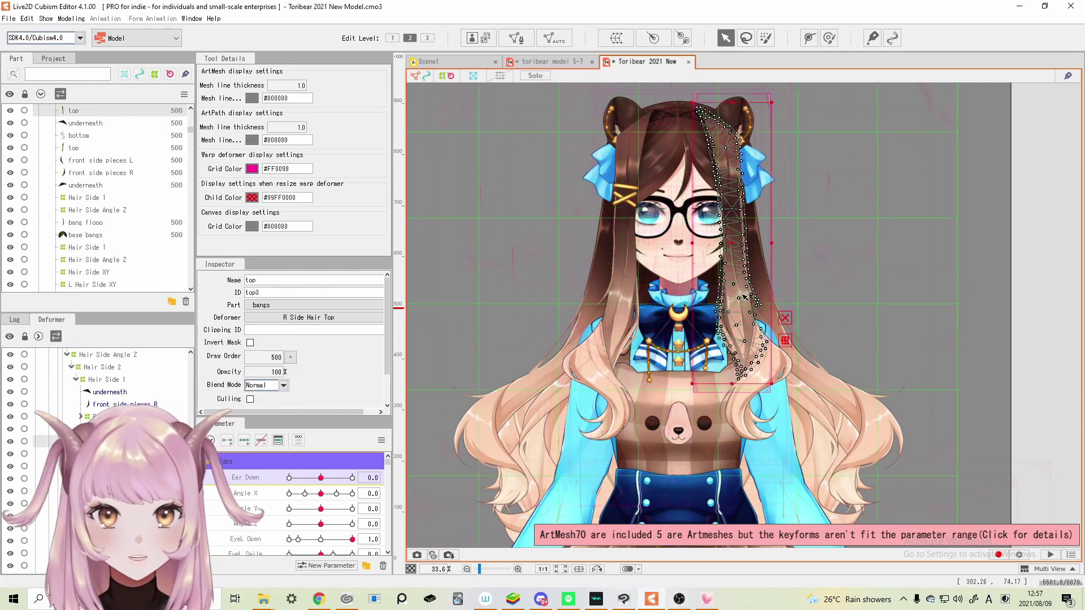
left_click(809, 40)
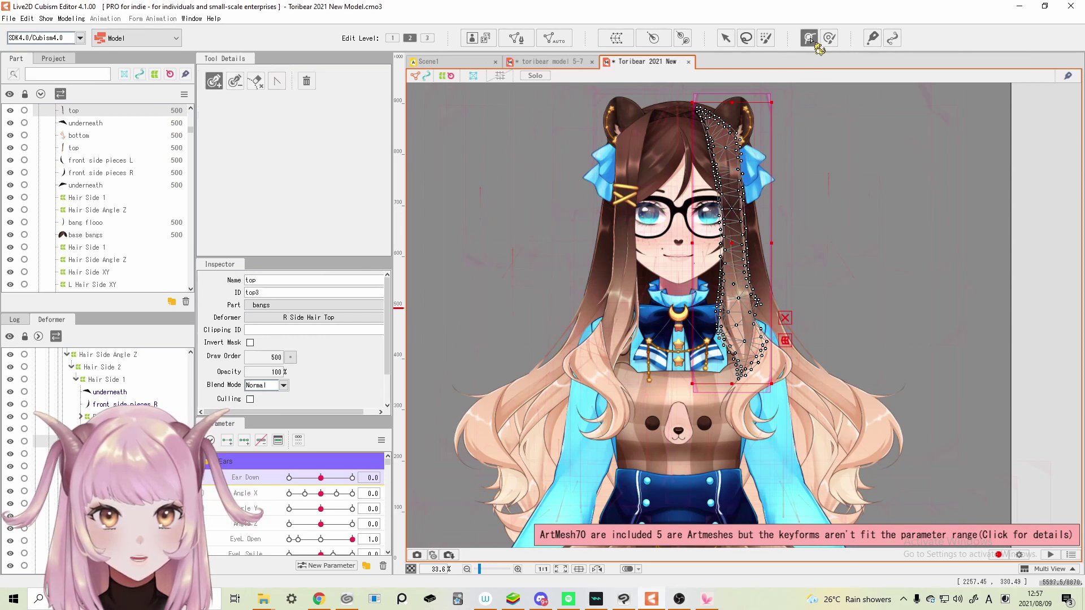
left_click(722, 127)
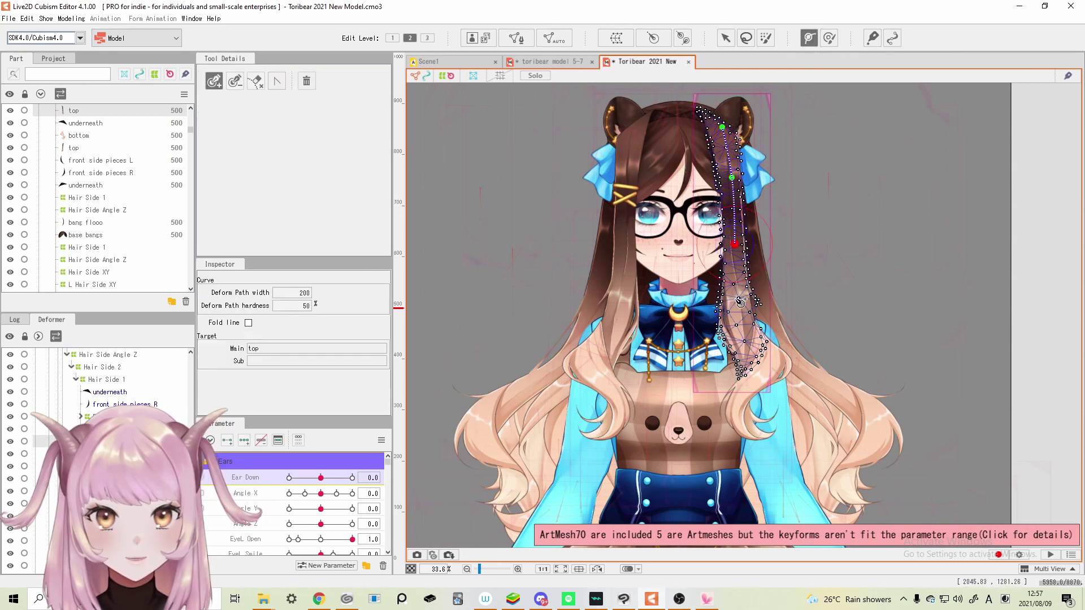
left_click(731, 35)
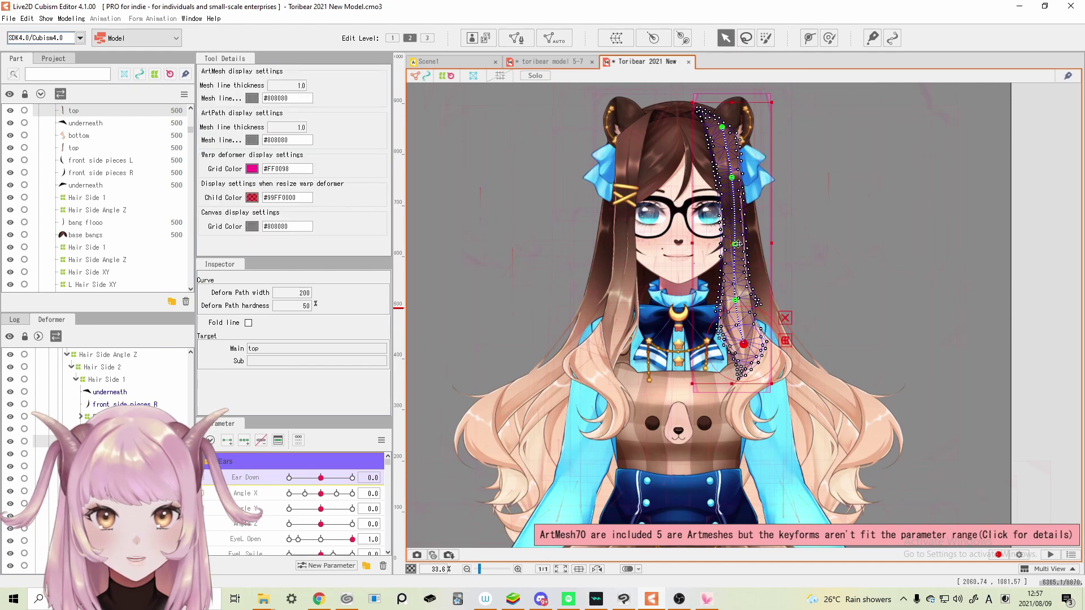
left_click_drag(732, 176, 838, 191)
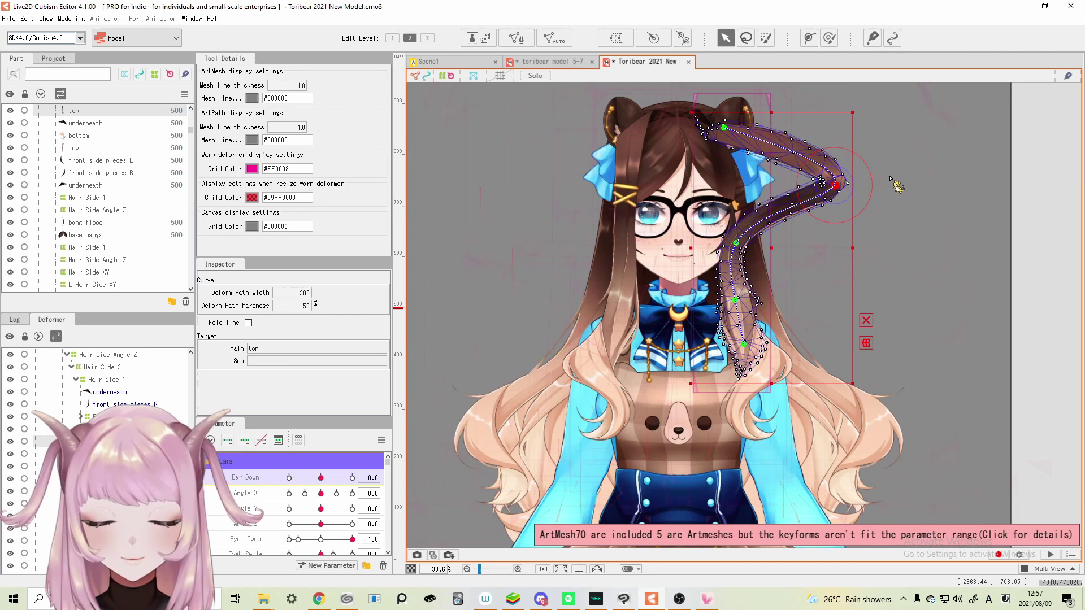
key("ctrl+z")
key("ctrl+z")
key("ctrl+z")
key("ctrl+z")
key("ctrl+z")
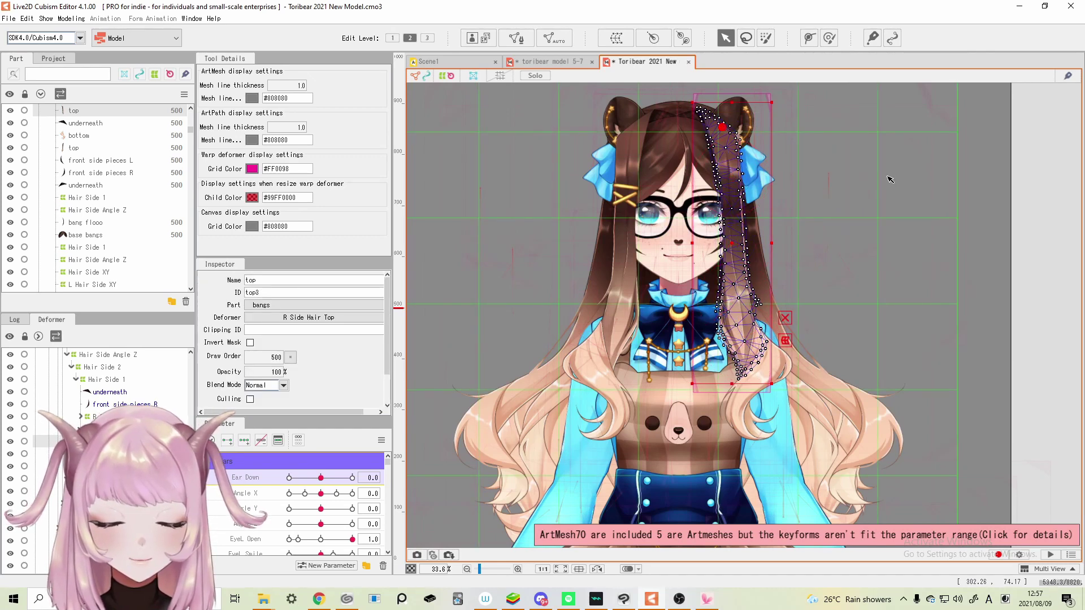
key("ctrl+z")
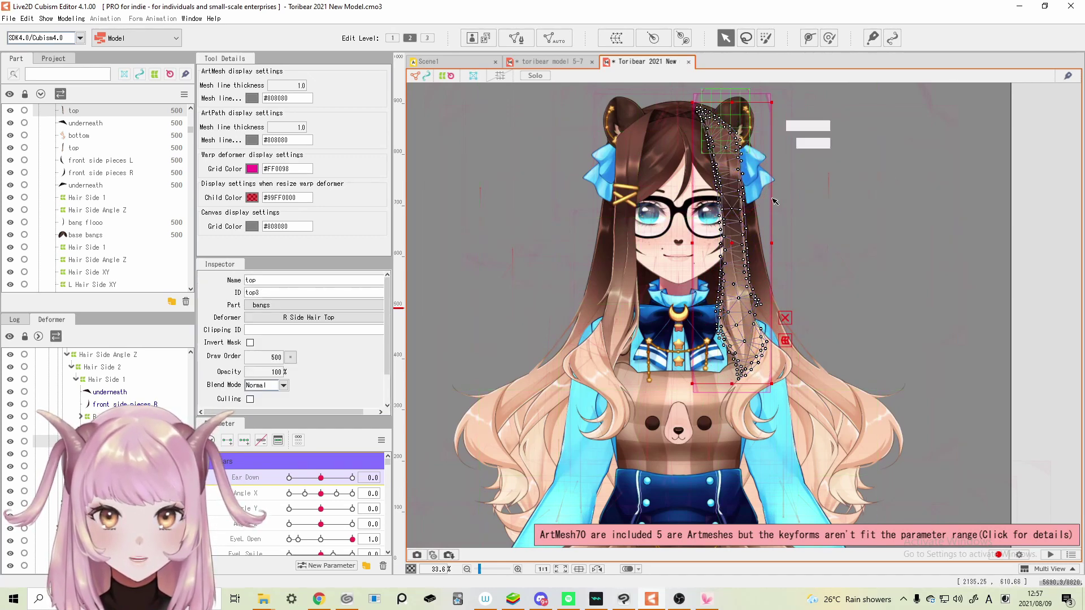
left_click(595, 315)
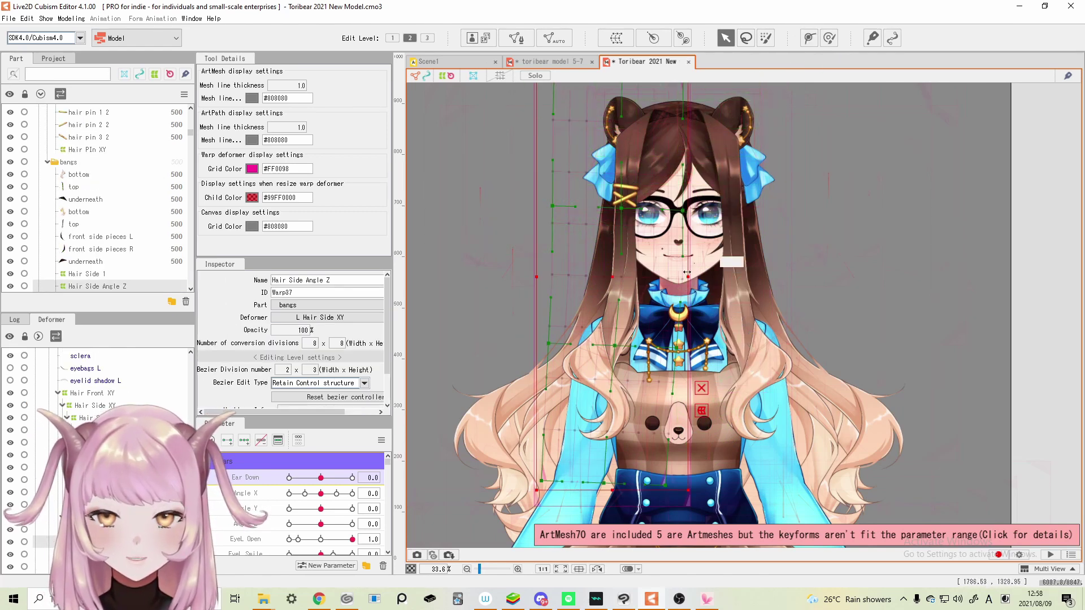
Back out of the deform path tool and reach Modeling's Temporary deform tool submenu.
left_click(810, 39)
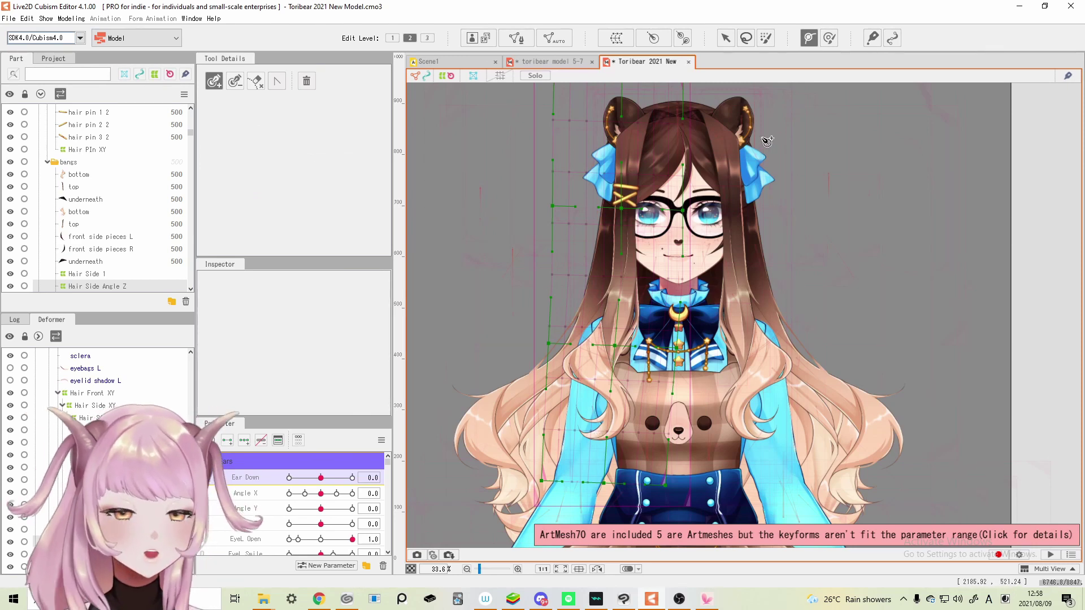
left_click(725, 38)
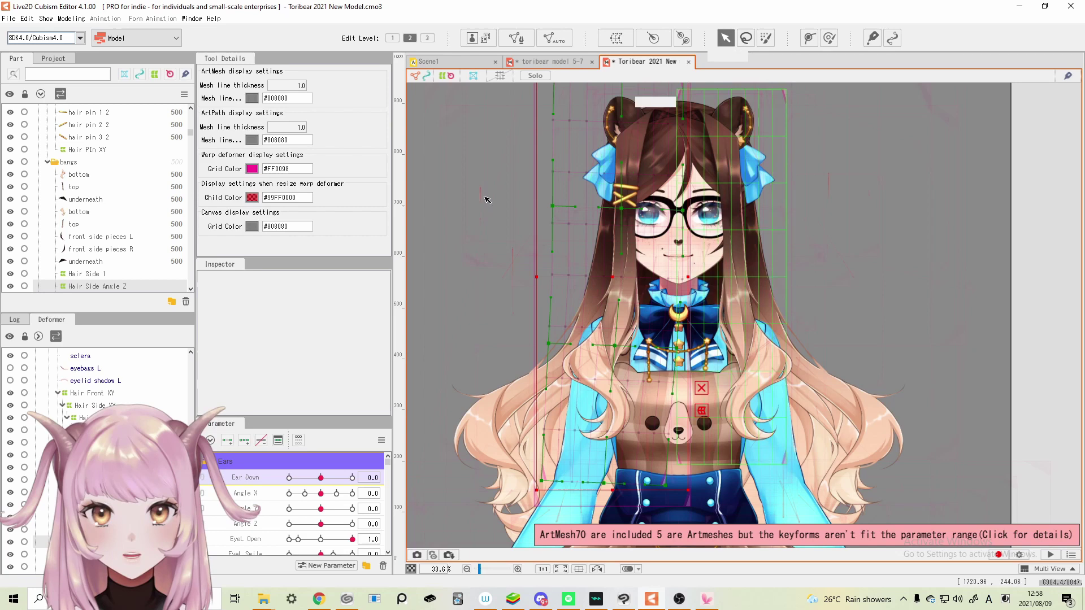
left_click(71, 18)
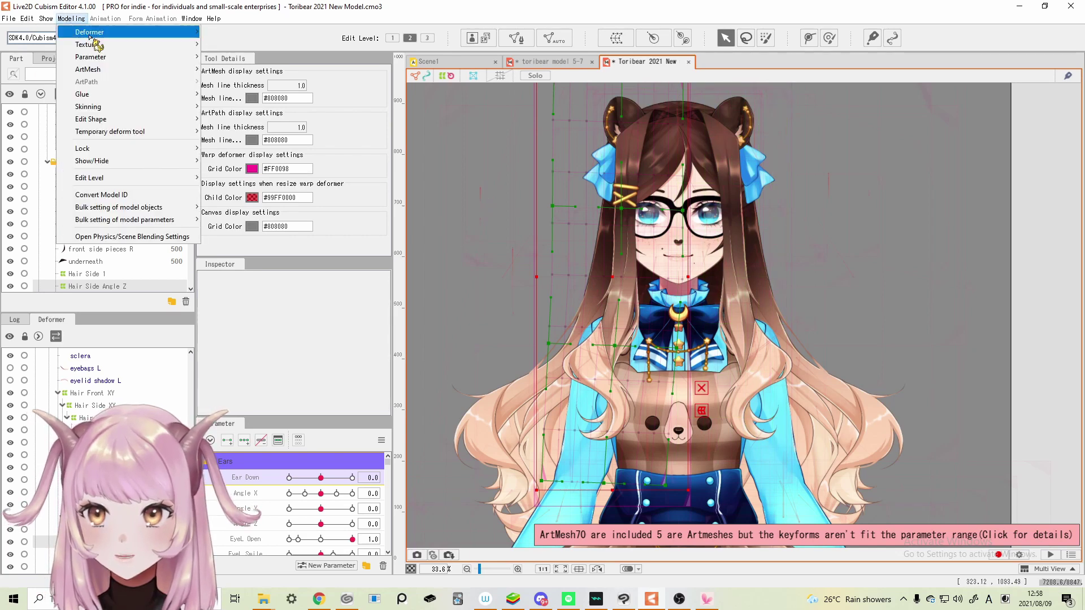
mouse_move(89, 134)
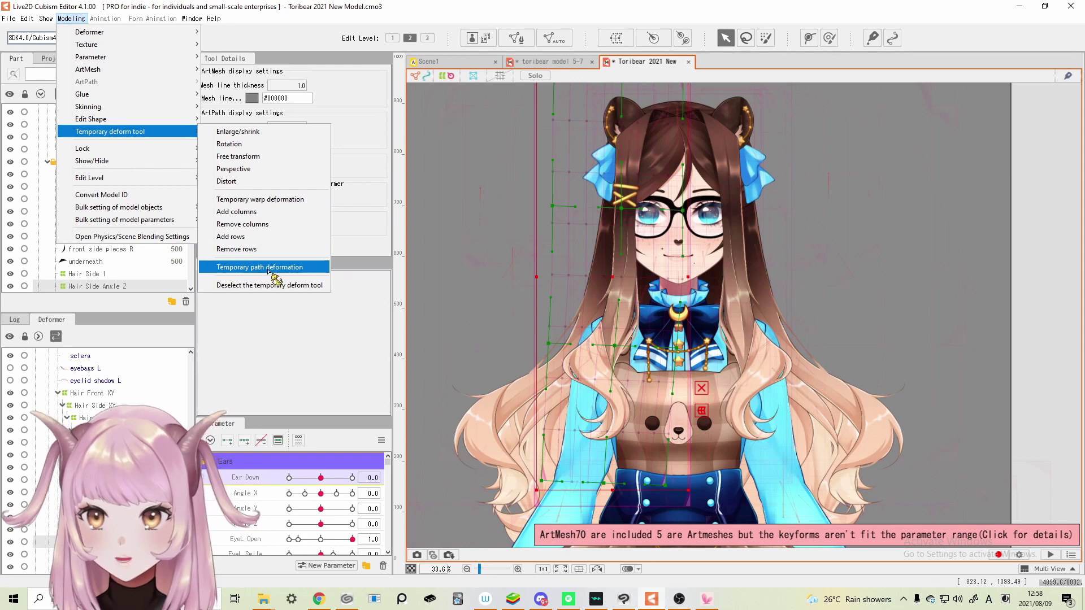
Start Temporary path deformation on the hair side, test a path bend and undo it.
left_click(304, 268)
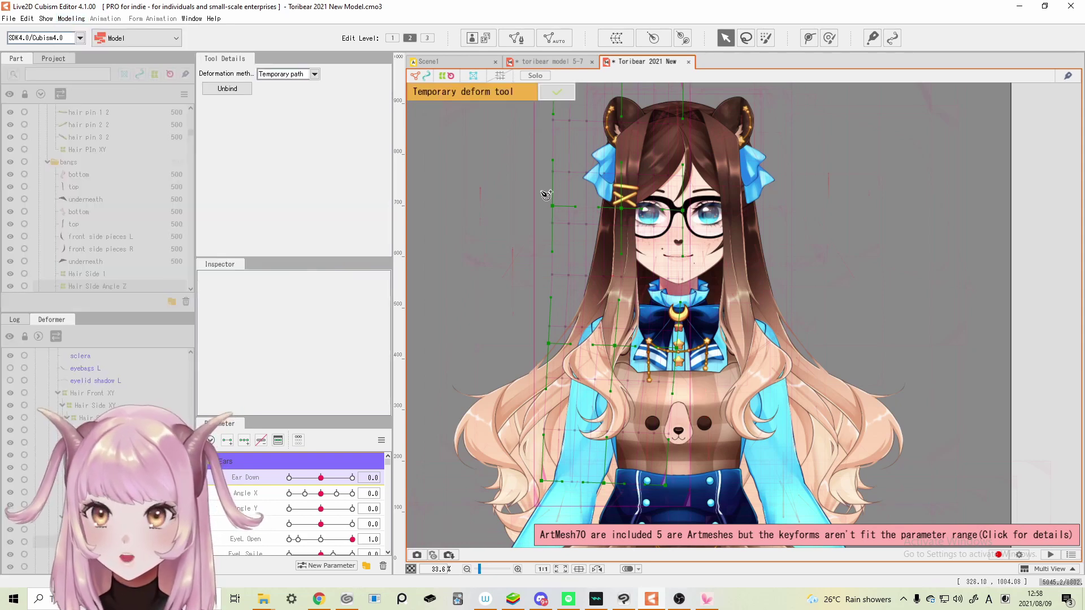
scroll(639, 170, "down", 3)
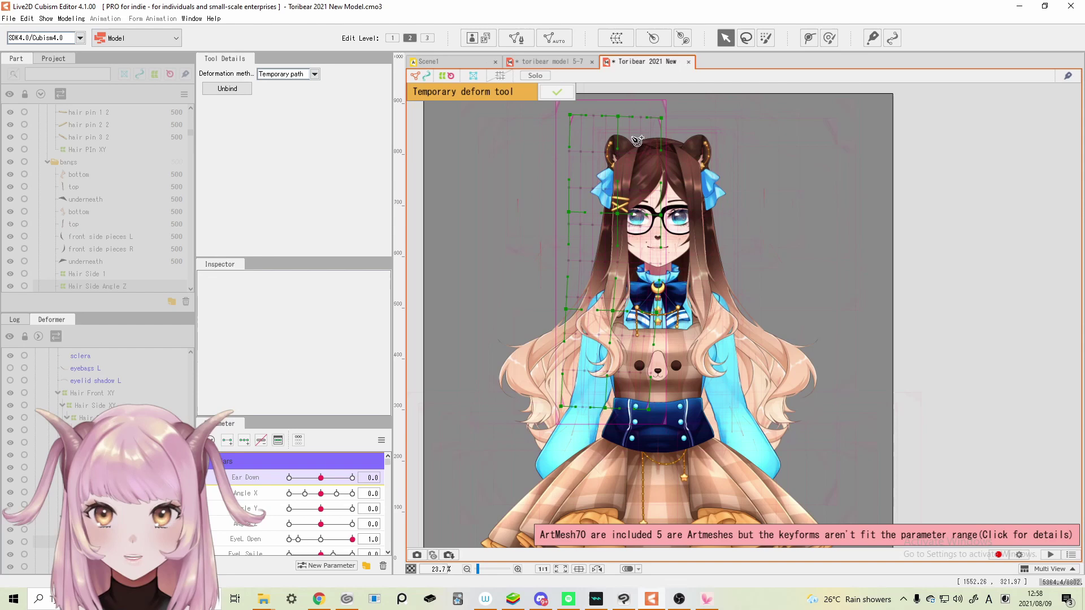
scroll(646, 136, "up", 2)
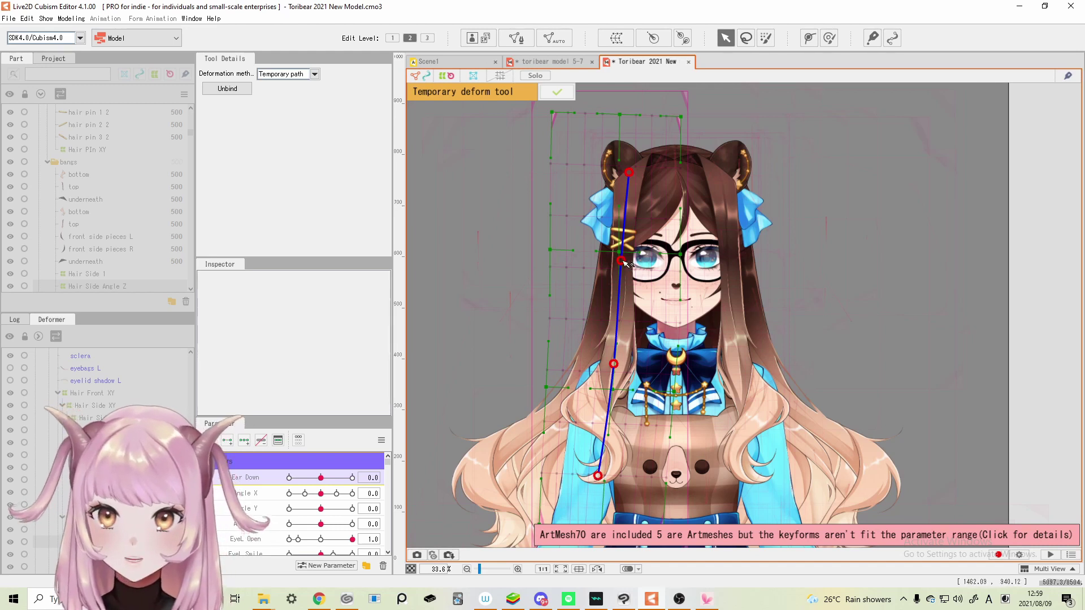
left_click_drag(623, 262, 629, 226)
key("ctrl+z")
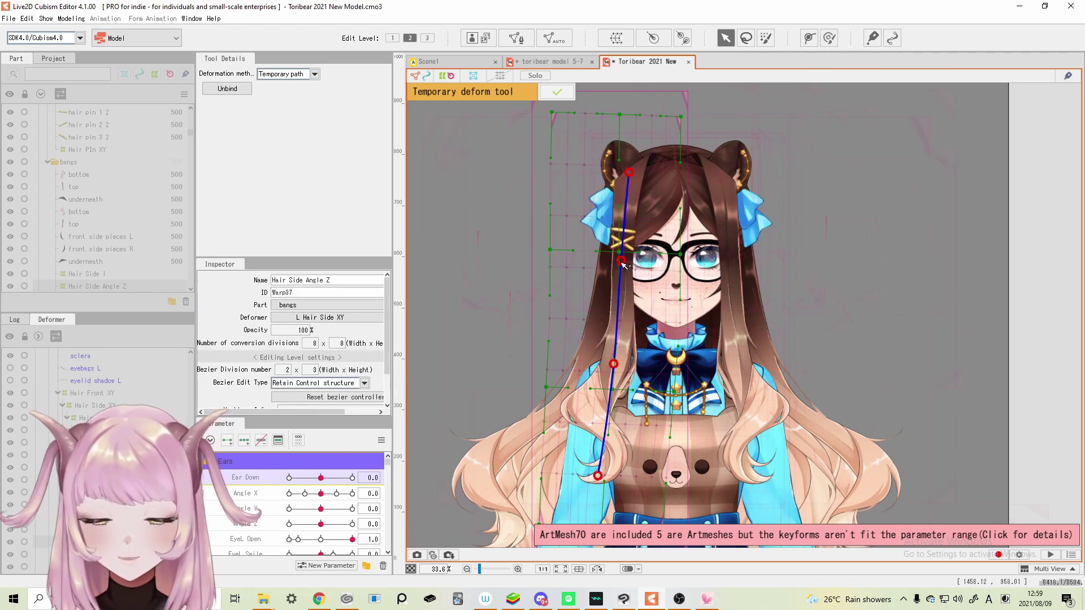
mouse_move(622, 261)
left_mouse_down()
mouse_move(565, 254)
mouse_move(655, 249)
mouse_move(559, 255)
mouse_move(701, 251)
mouse_move(480, 243)
mouse_move(621, 260)
left_mouse_up()
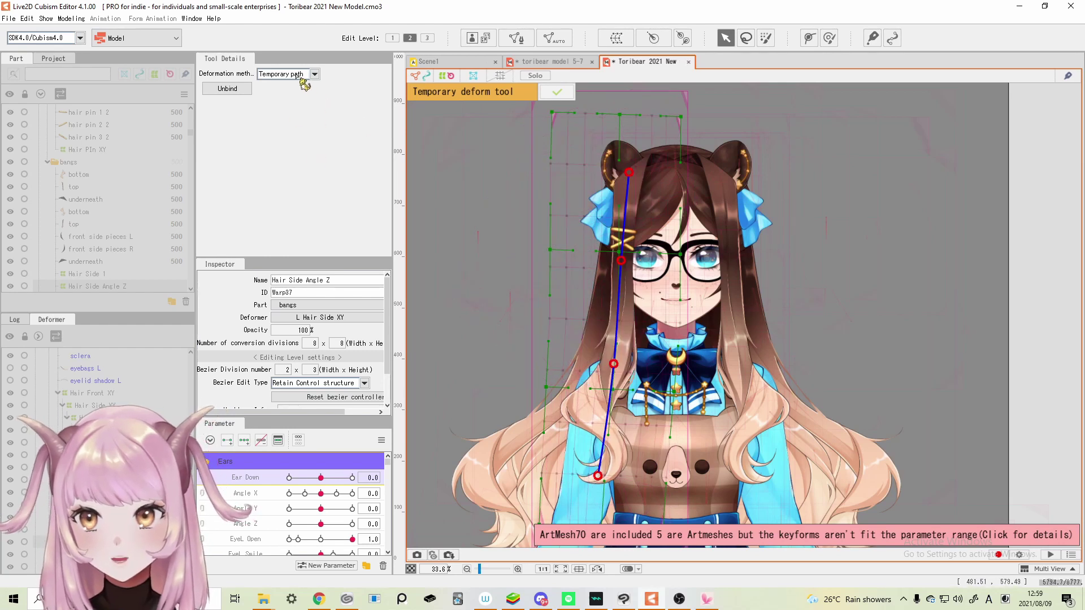
left_click(314, 74)
left_click(314, 75)
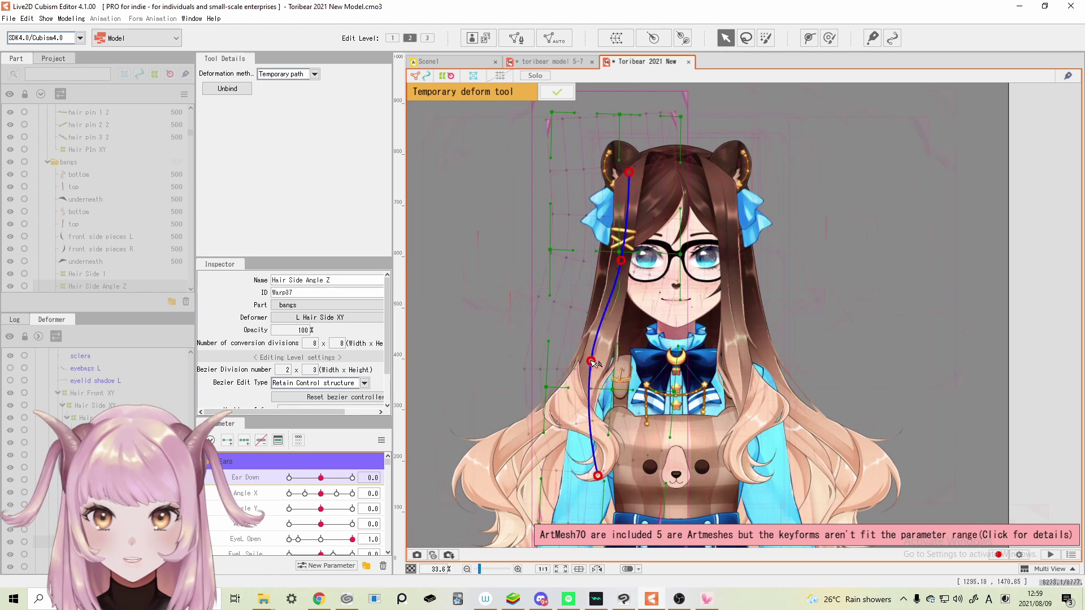
Curve the hair strand up-left by dragging the path's end and middle points.
left_click_drag(598, 476, 455, 395)
left_click_drag(598, 360, 555, 342)
left_click_drag(453, 402, 436, 363)
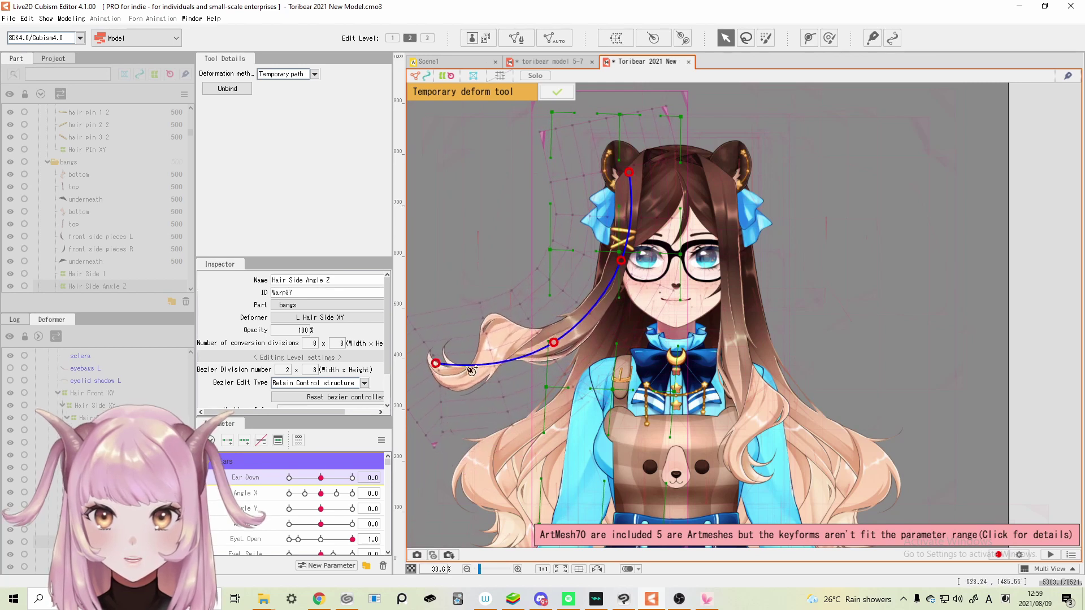
left_click(546, 347)
key("ctrl+z")
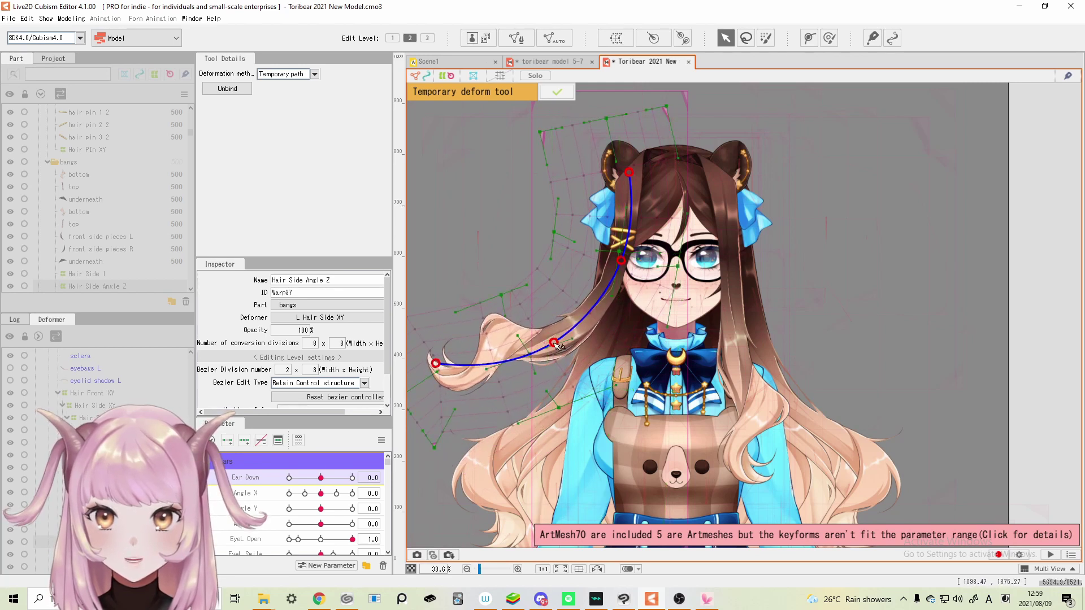
left_click_drag(553, 343, 543, 333)
left_click_drag(436, 362, 431, 345)
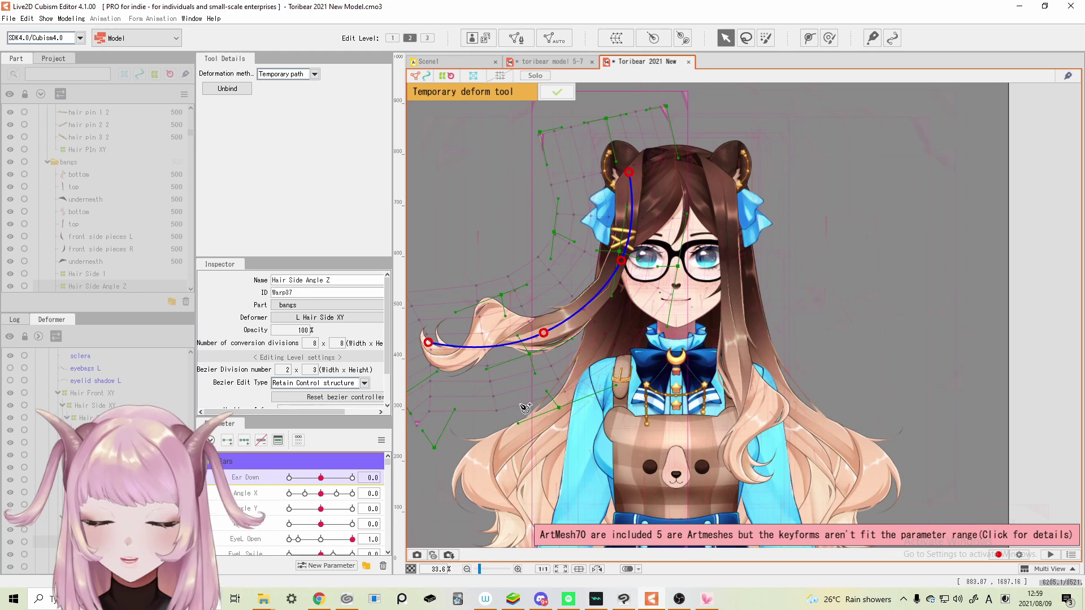
left_click_drag(610, 398, 666, 391)
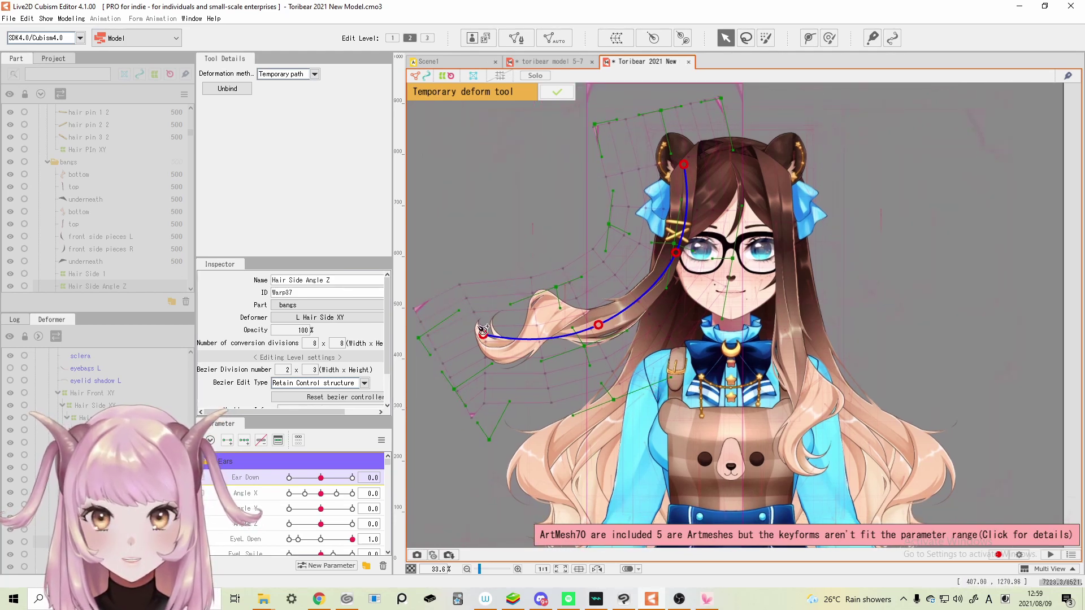
Swing the strand right and back left, reshape its lower curve, and apply the path deformation.
left_click_drag(483, 335, 786, 401)
left_click_drag(600, 328, 723, 336)
left_click_drag(787, 401, 830, 365)
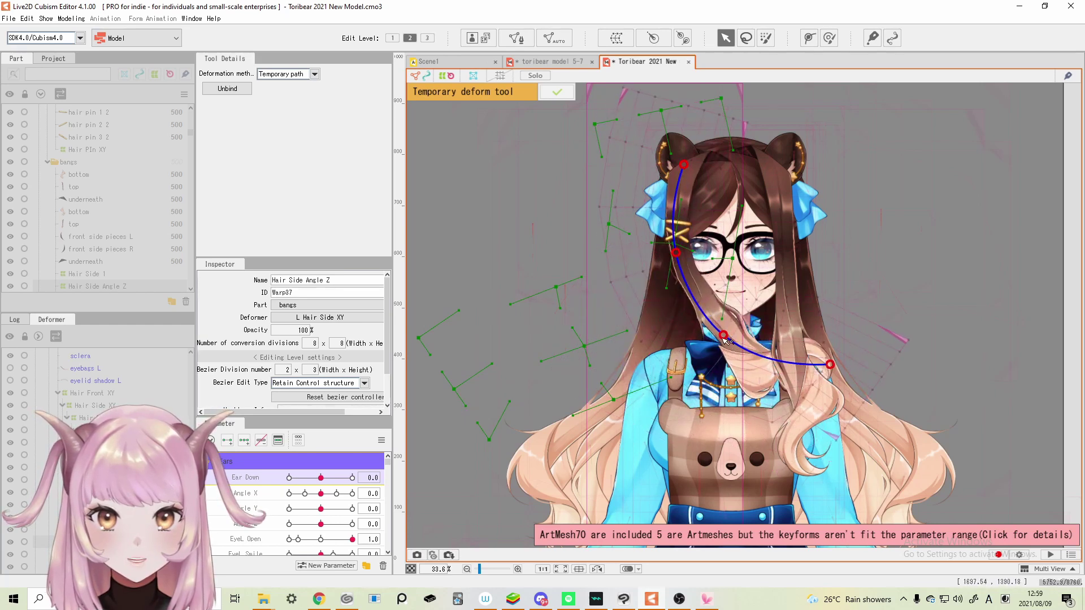
left_click_drag(726, 340, 753, 348)
left_click_drag(831, 365, 692, 441)
left_click_drag(680, 359, 675, 358)
left_click_drag(692, 441, 625, 422)
left_click_drag(675, 358, 651, 356)
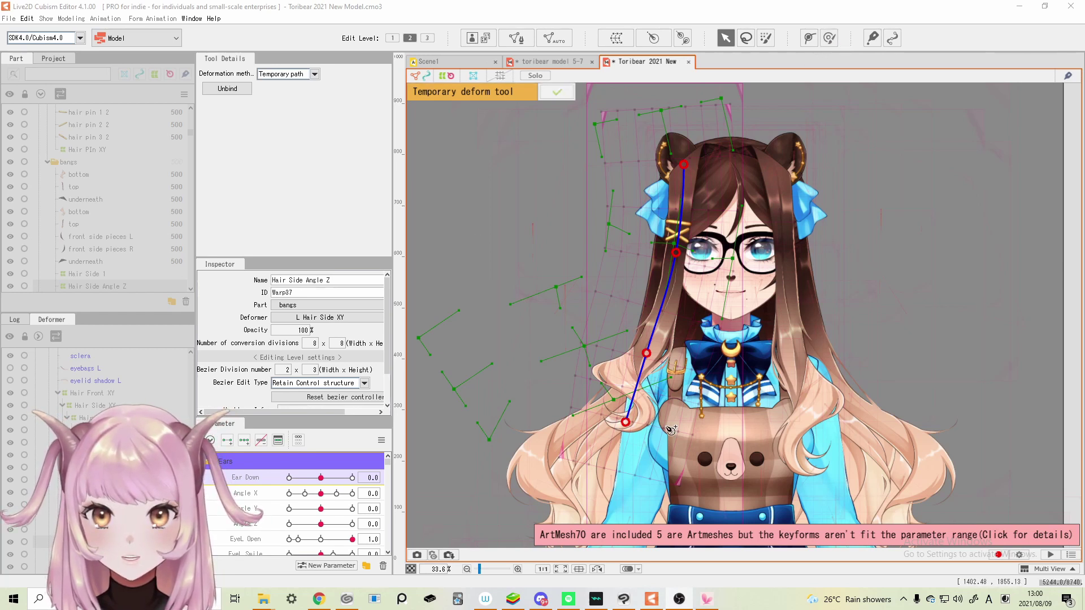
left_click_drag(617, 424, 530, 368)
left_click_drag(642, 362, 609, 345)
left_click(558, 94)
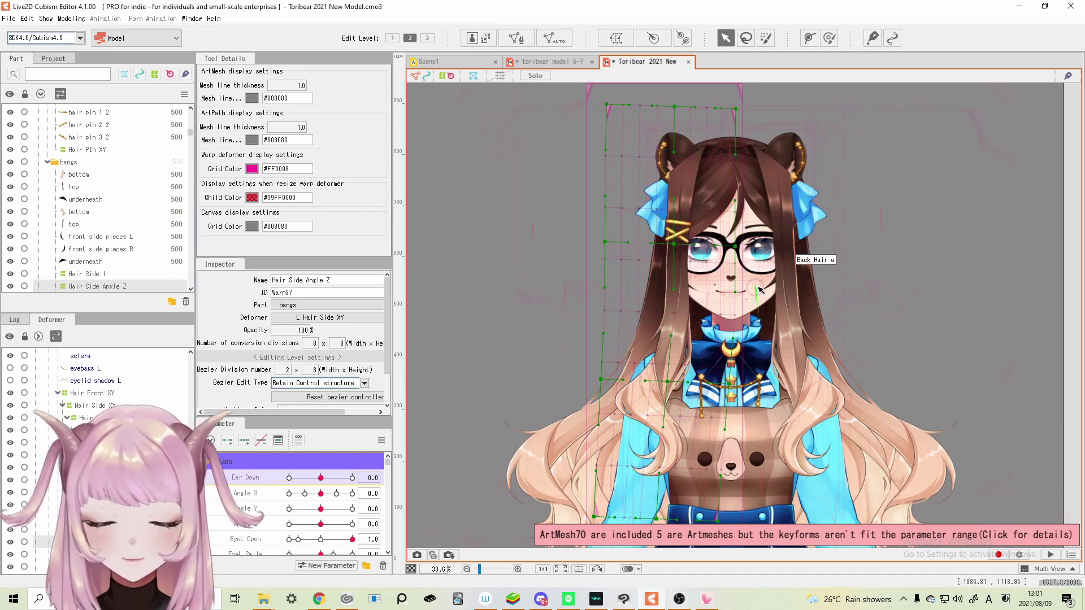
Start a Temporary warp deformation on the Hair Side Angle Z deformer.
left_click(75, 19)
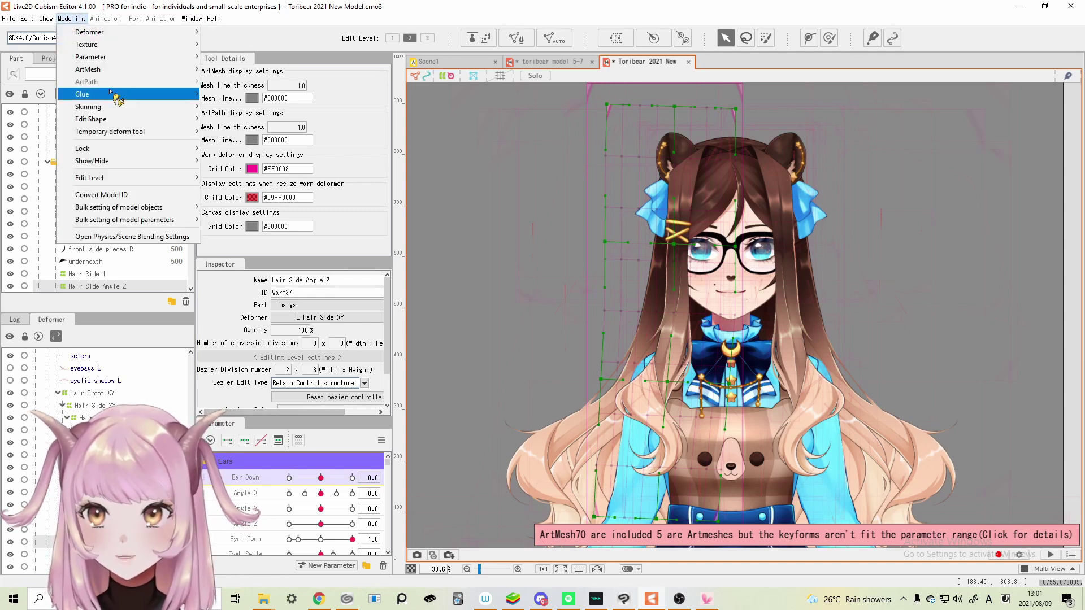
mouse_move(135, 141)
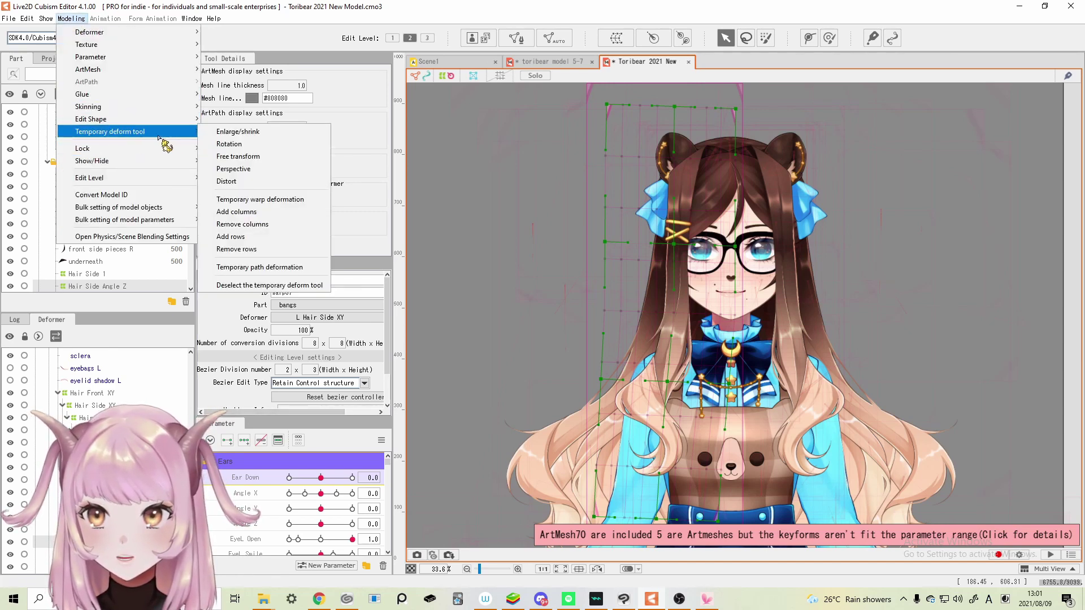
left_click(277, 200)
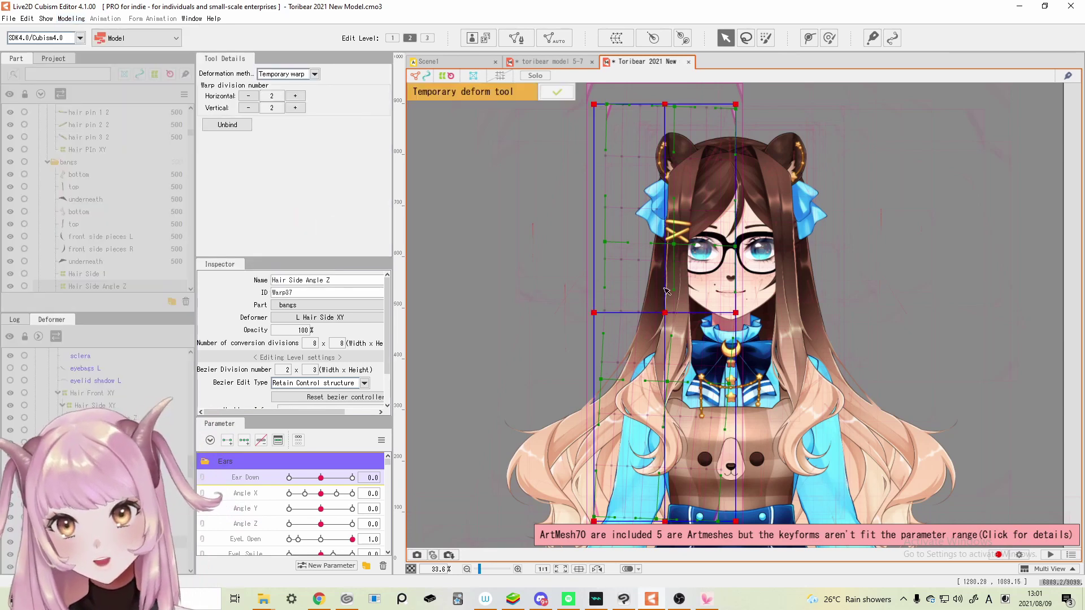
scroll(626, 198, "down", 2)
scroll(685, 174, "up", 2)
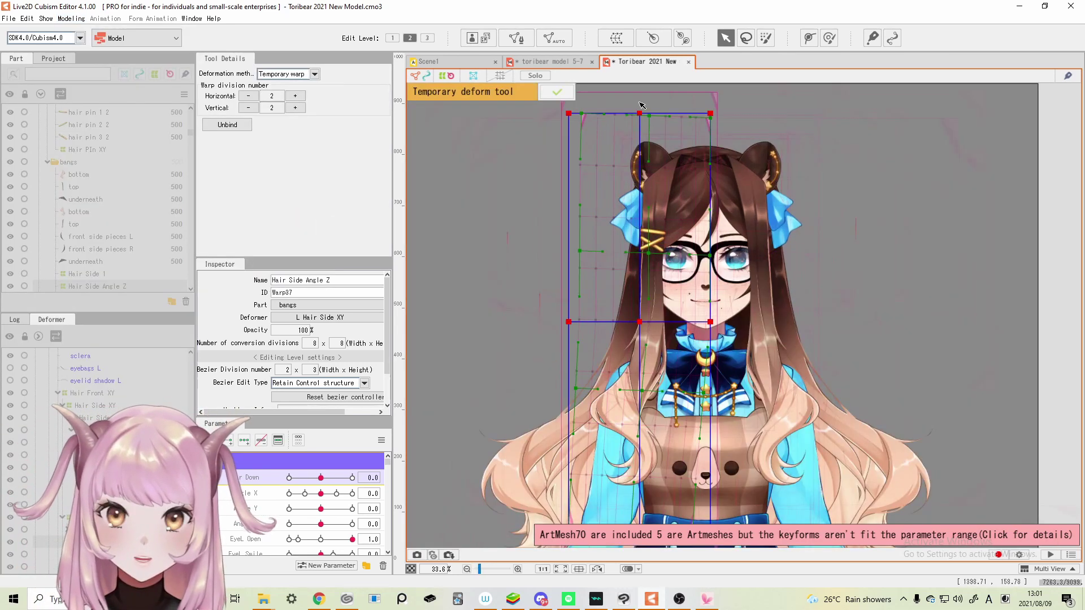
scroll(667, 330, "down", 2)
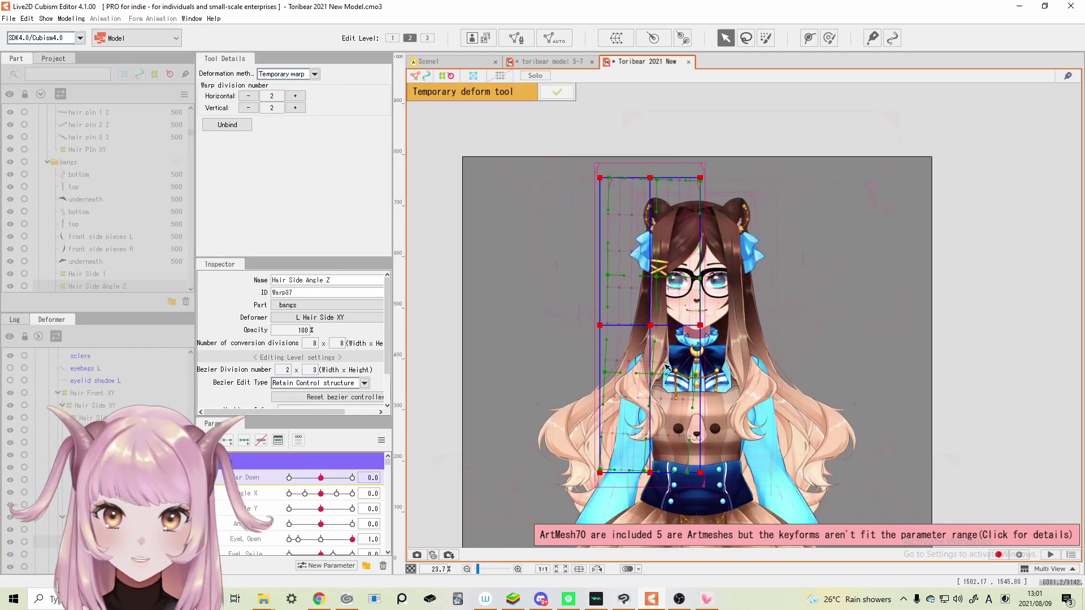
scroll(666, 366, "up", 2)
scroll(681, 283, "down", 2)
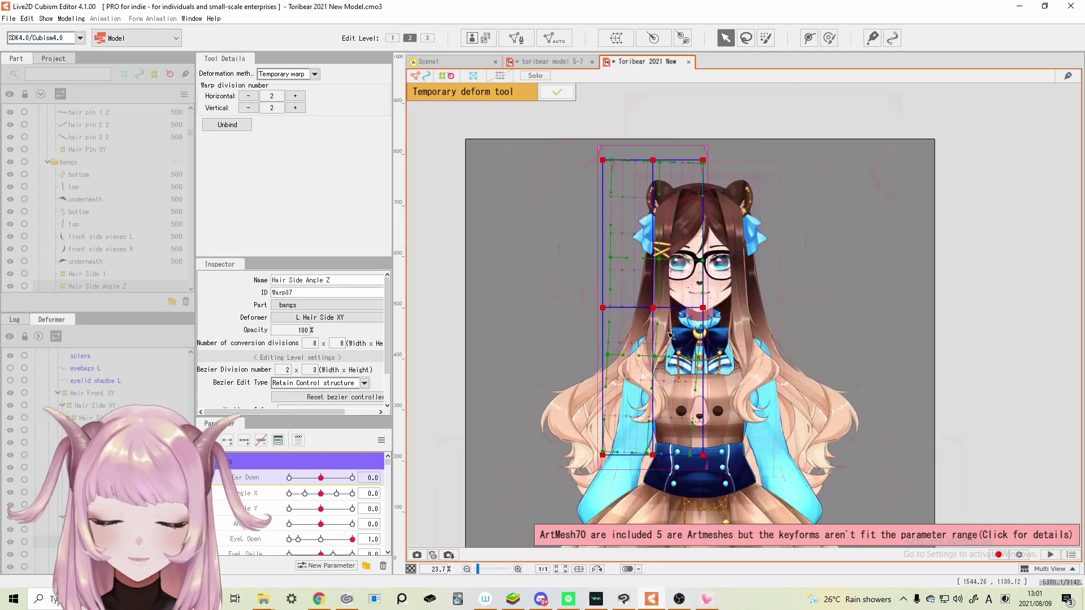
Test dragging the warp's centre, top-left, top-middle and right-middle points, undoing each move.
left_click_drag(649, 309, 794, 310)
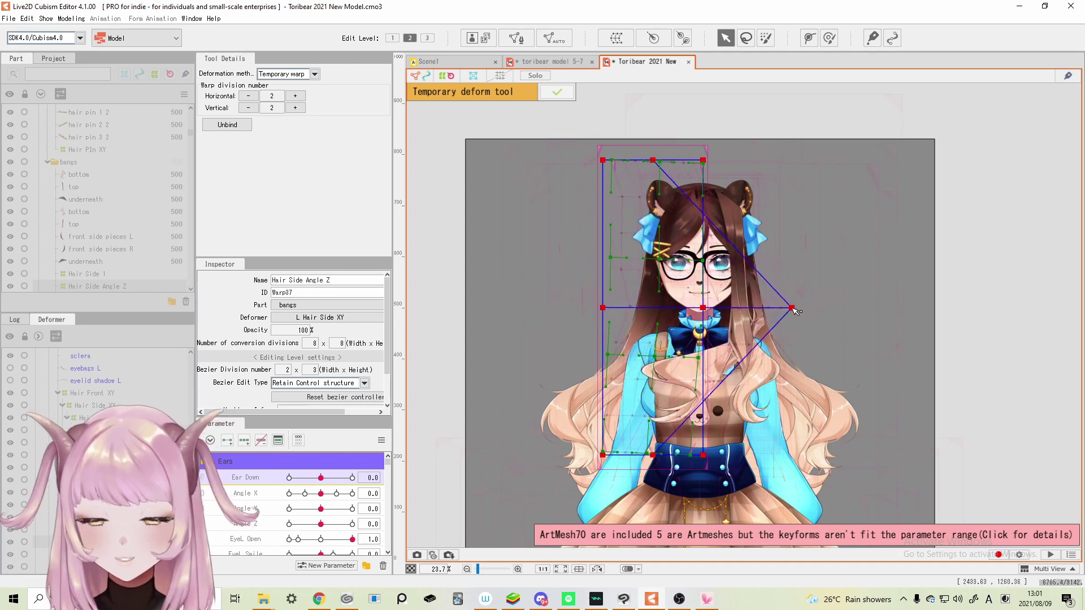
key("ctrl+z")
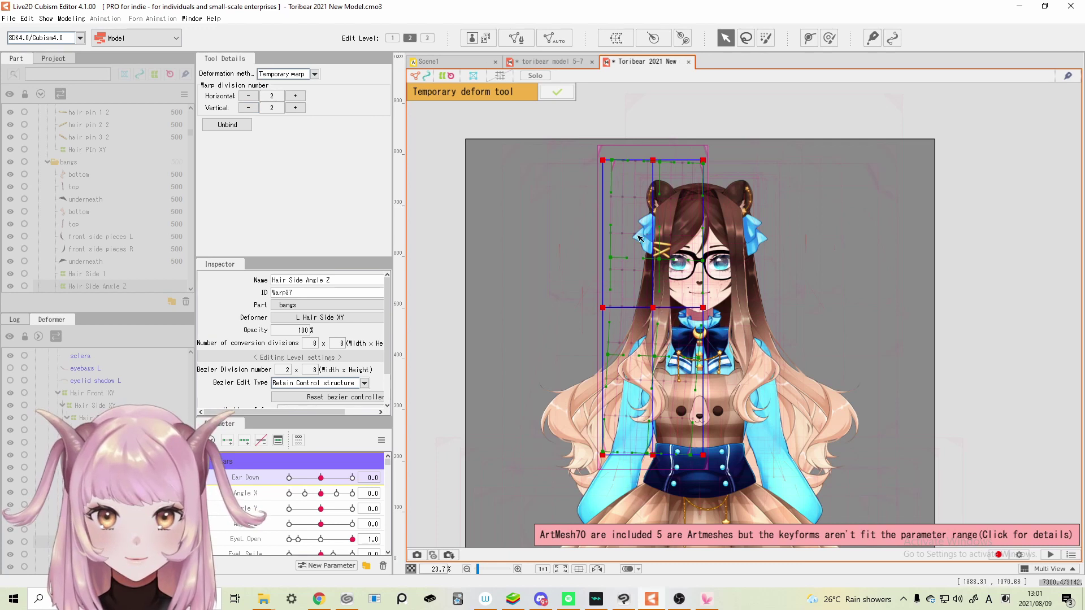
left_click_drag(603, 161, 580, 171)
key("ctrl+z")
left_click_drag(654, 161, 683, 165)
key("ctrl+z")
left_click_drag(703, 308, 731, 308)
key("ctrl+z")
Set the temporary warp grid to 4 horizontal by 4 vertical divisions.
left_click(296, 97)
left_click(296, 98)
left_click(296, 97)
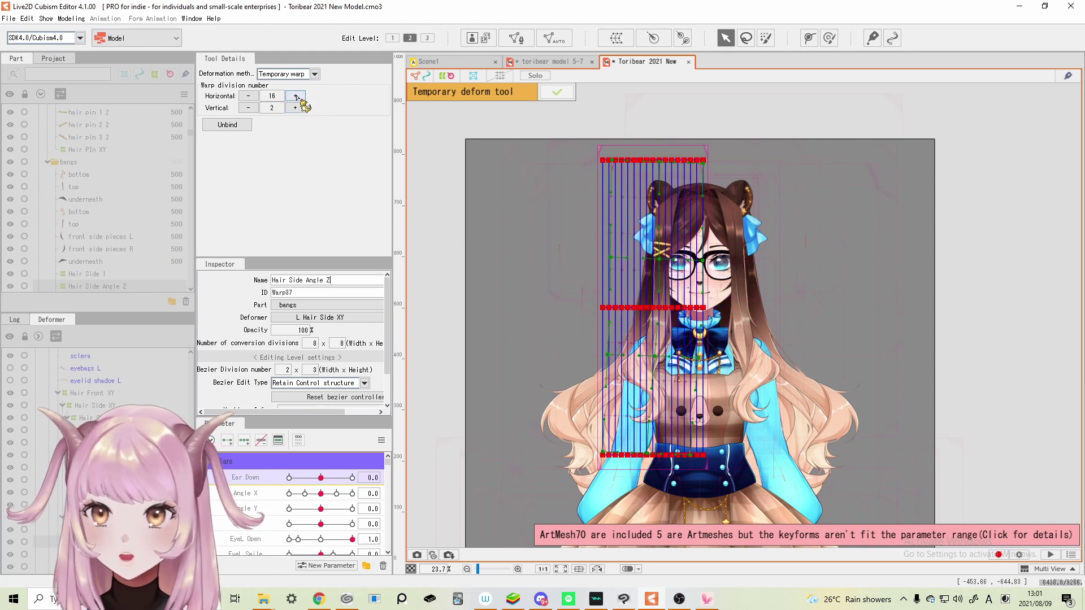
left_click(248, 96)
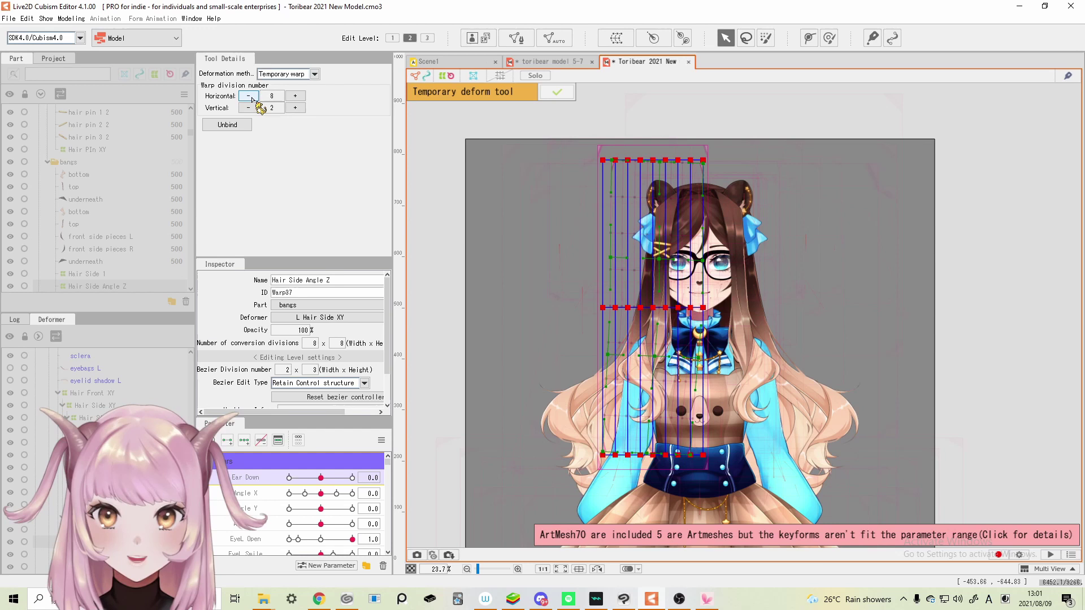
left_click(248, 96)
left_click(295, 107)
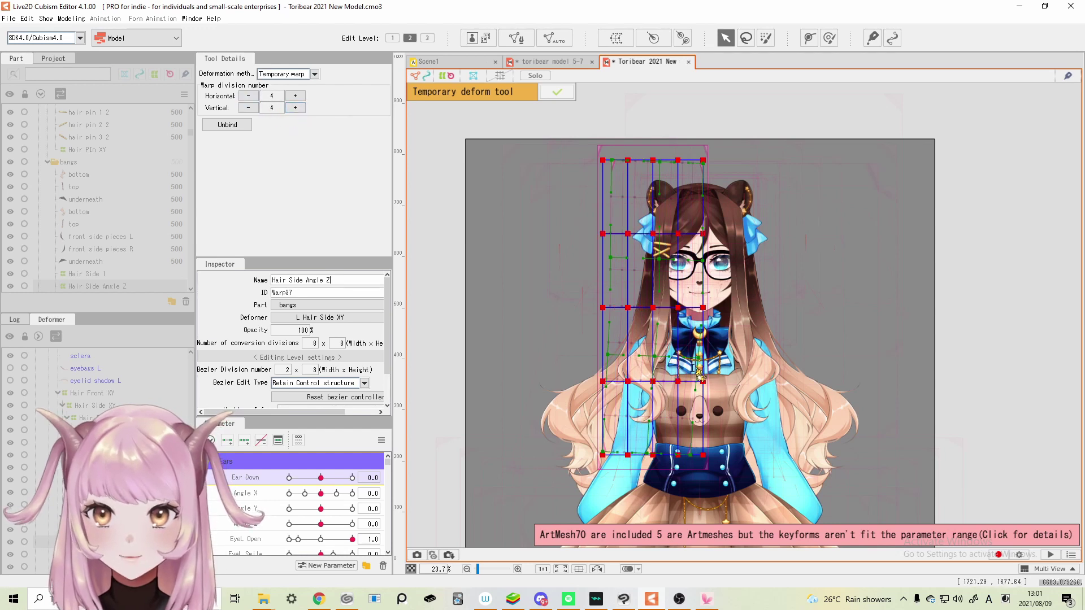
Test-pull a grid point down, then undo to leave the hair undeformed.
left_click_drag(654, 382, 594, 419)
key("ctrl+z")
key("ctrl+z")
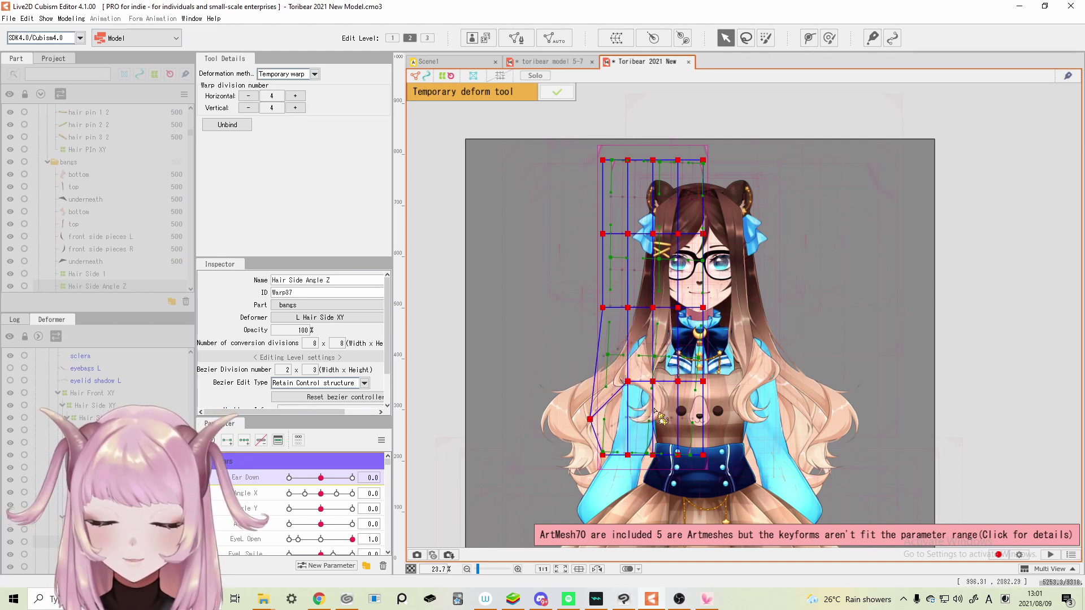
key("ctrl+z")
scroll(695, 464, "up", 2)
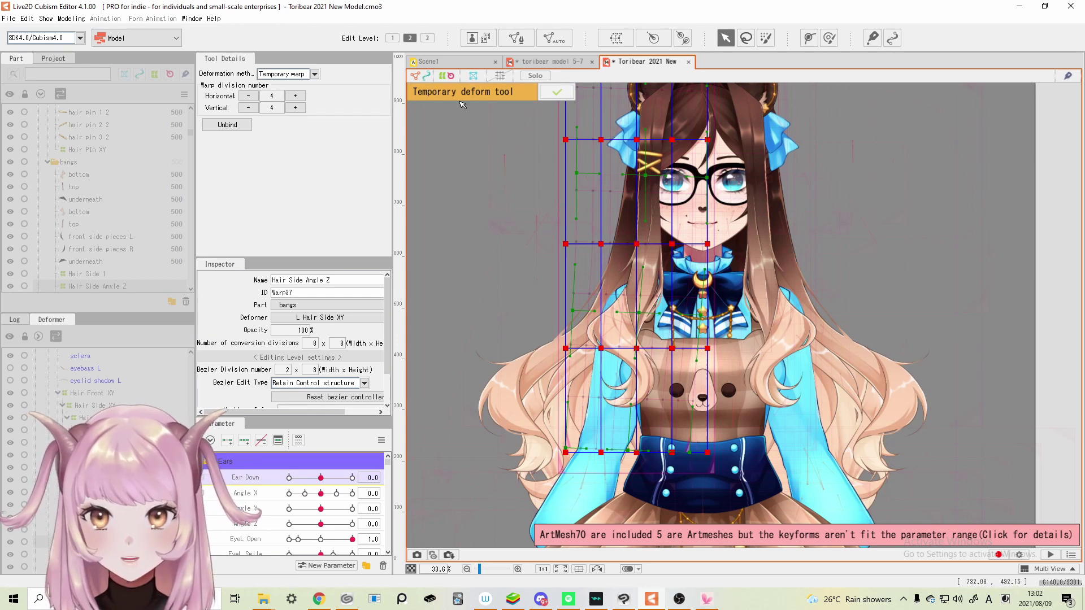
Confirm the 4×4 temporary warp, then start a temporary Distort deformation on the hair side.
left_click(560, 96)
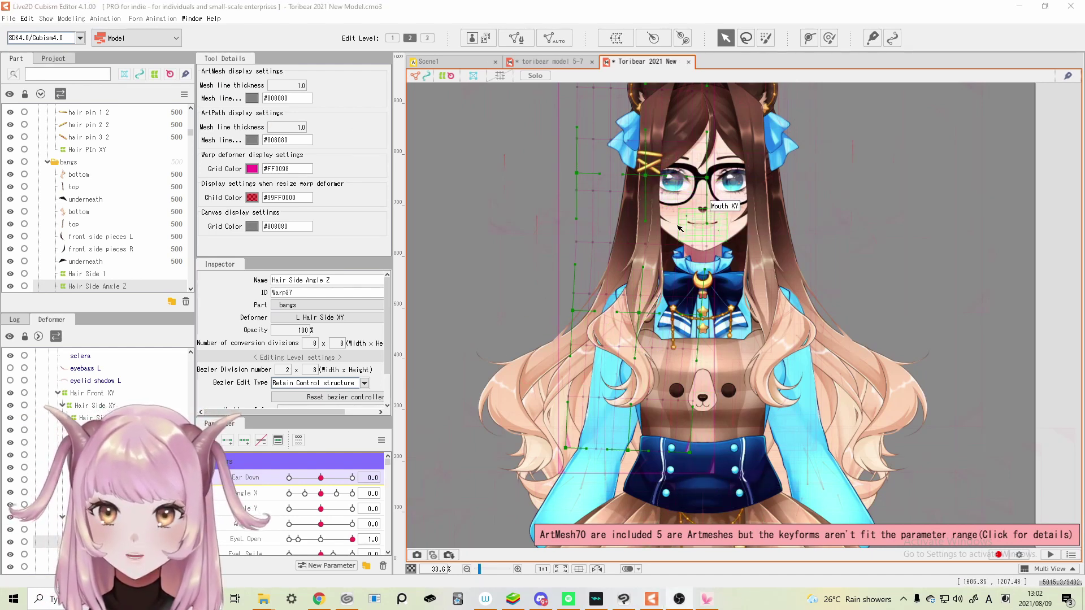
left_click(67, 19)
mouse_move(81, 136)
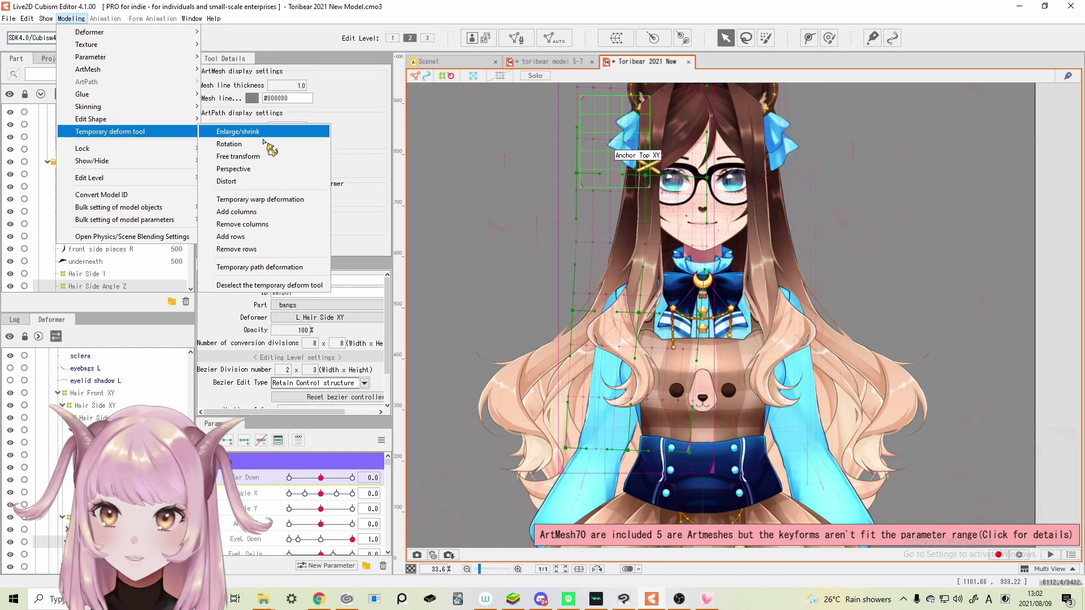
left_click(284, 182)
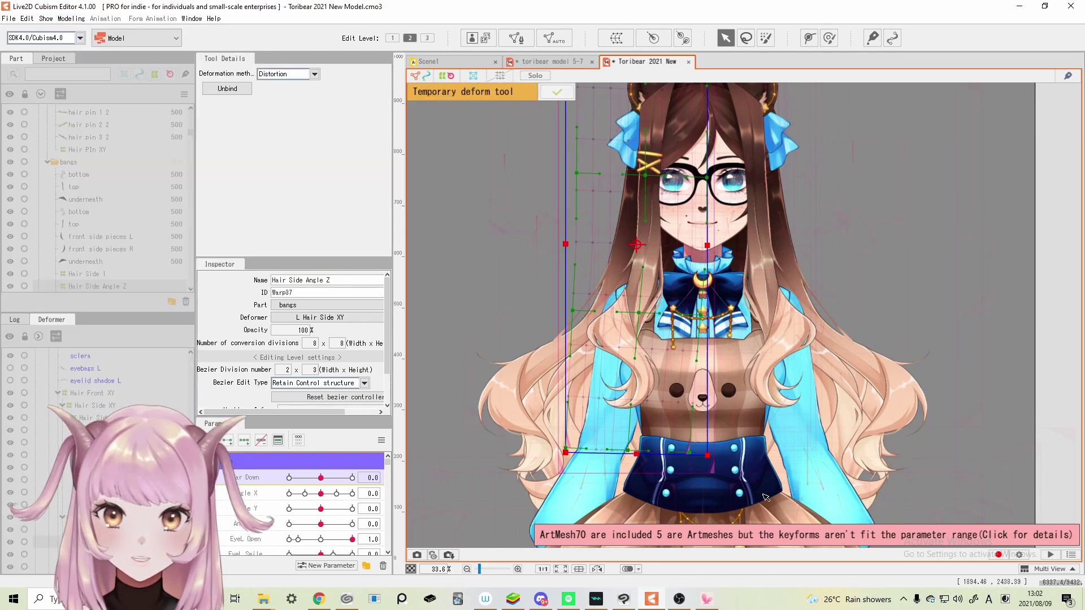
Test a corner distortion on the hair box, undo it, and cycle through deformation methods.
left_click_drag(707, 455, 842, 387)
key("ctrl+z")
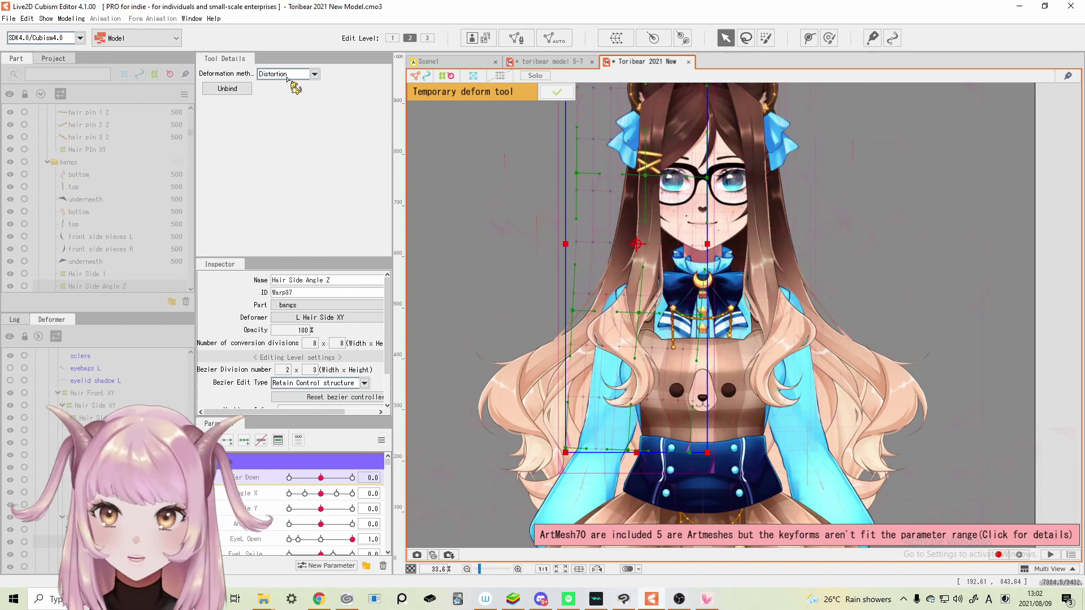
left_click(281, 76)
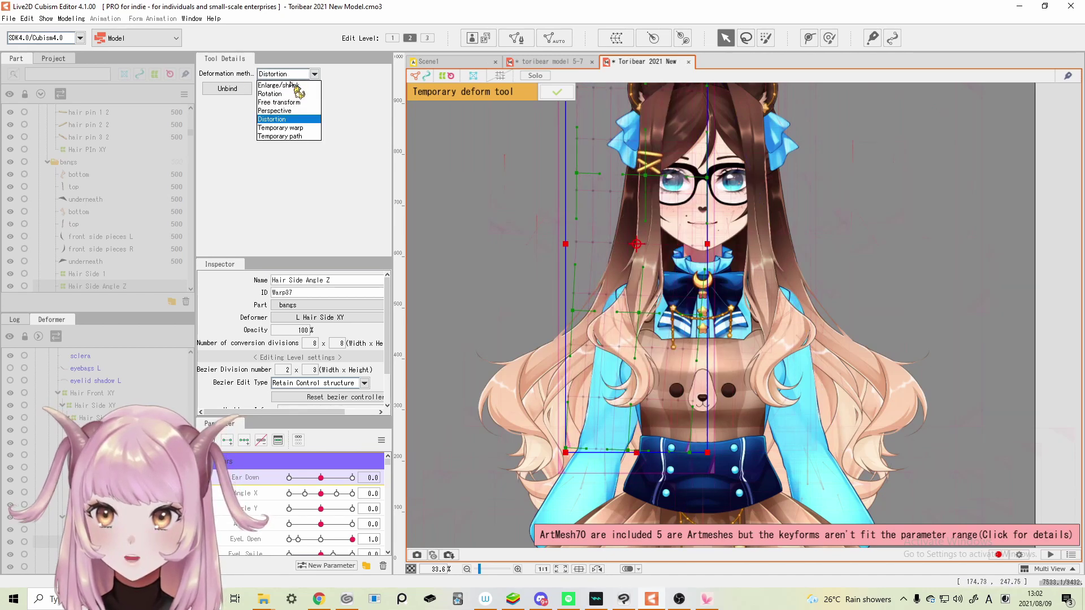
key("Down")
key("Down")
key("Down")
key("Down")
key("Down")
key("Down")
key("Down")
key("Return")
left_click(286, 74)
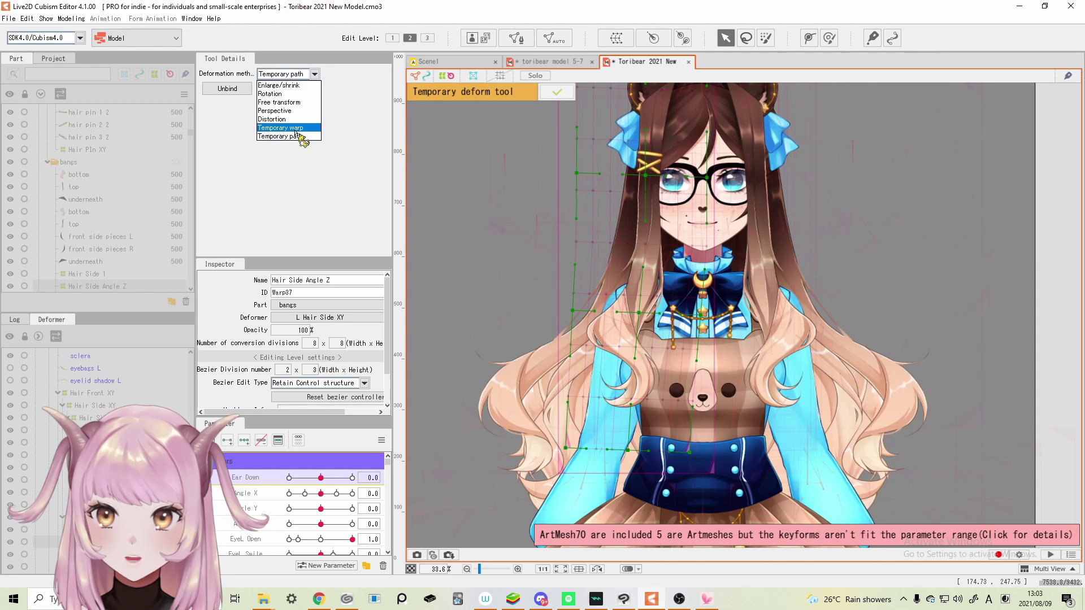
Switch the deformation method to Rotation, move the pivot, and try rotating the hair side.
left_click(281, 127)
left_click(288, 74)
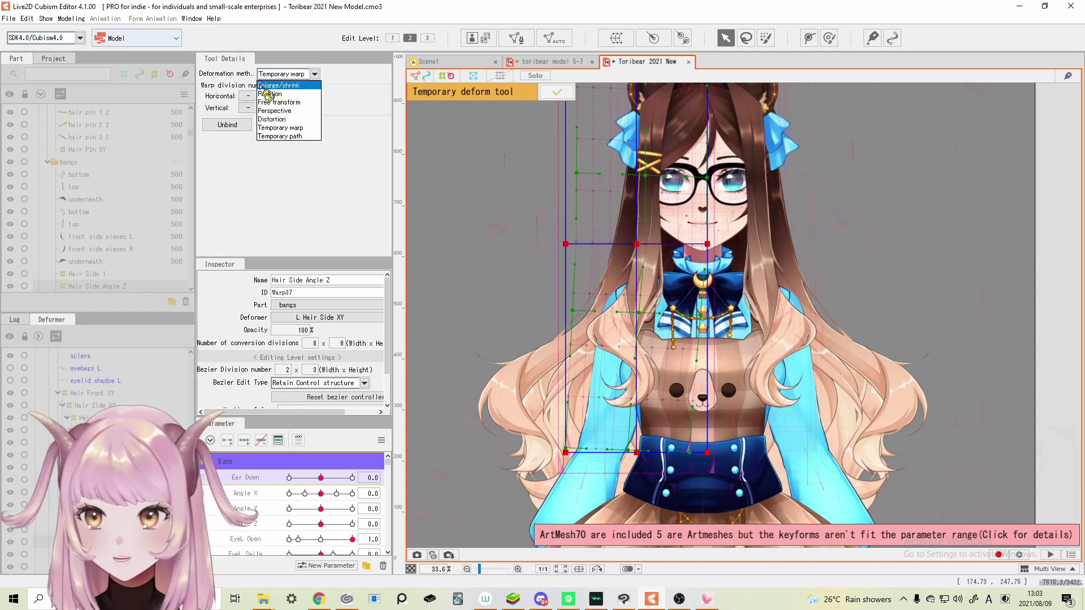
left_click(291, 94)
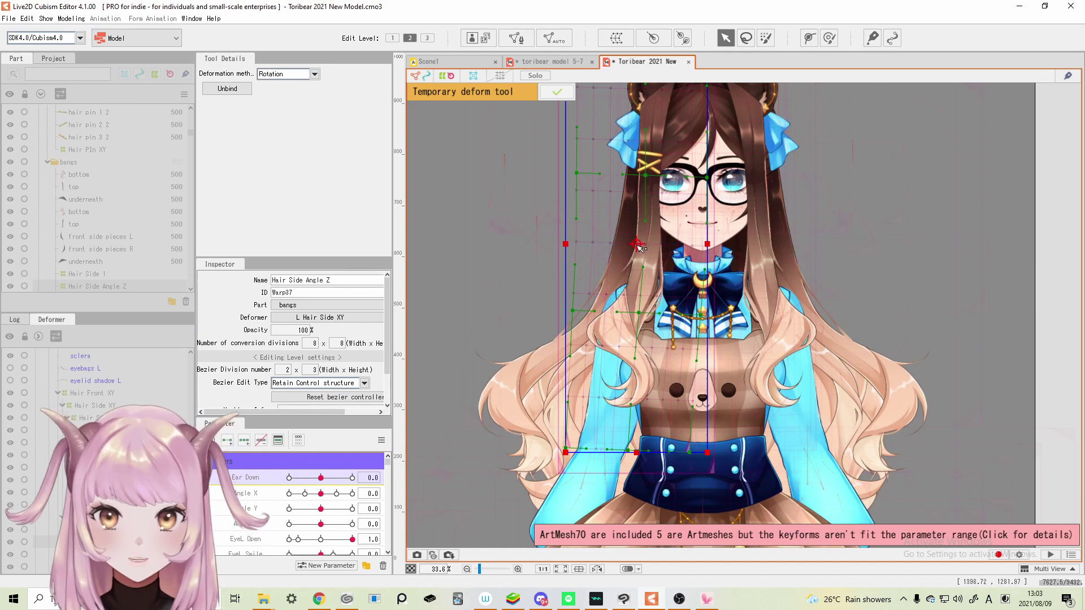
left_click_drag(637, 244, 689, 252)
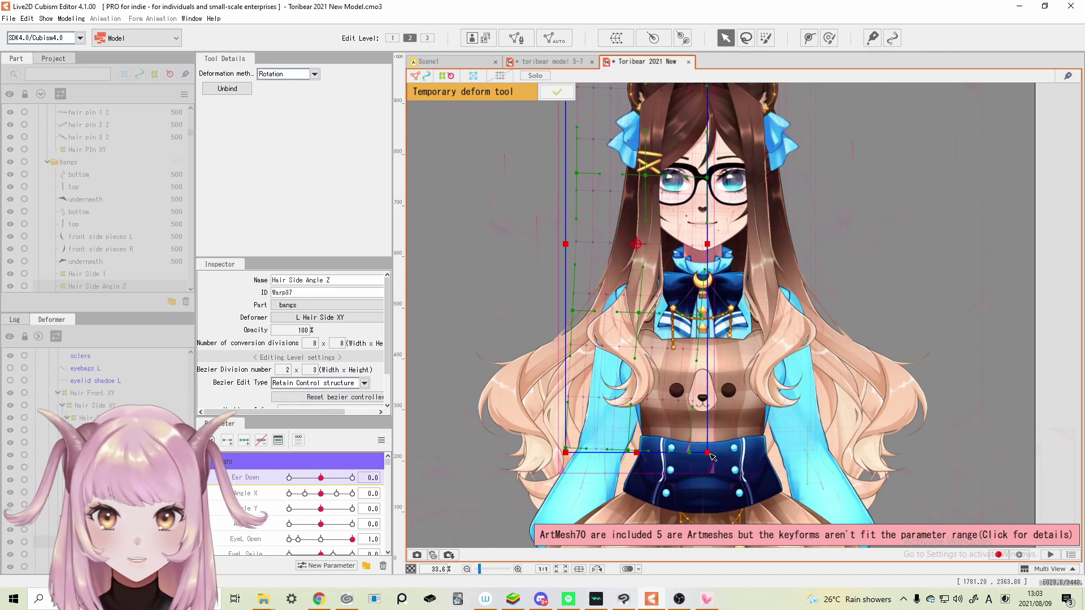
left_click_drag(712, 457, 672, 484)
Try a Free transform skew on the hair box's lower-left corner, then undo it.
left_click(293, 75)
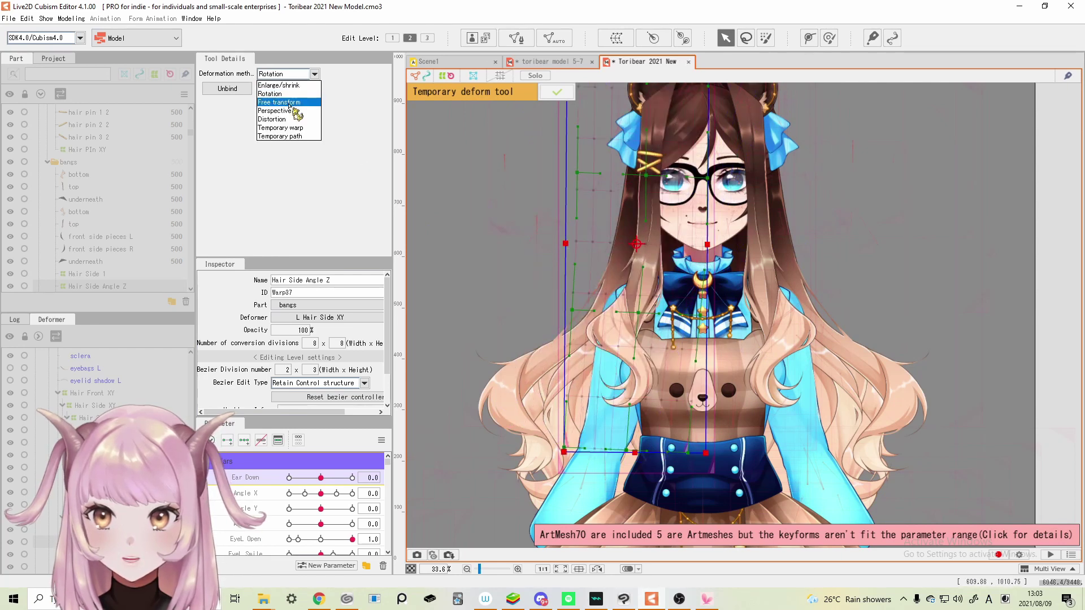
left_click(289, 103)
left_click_drag(564, 452, 501, 243)
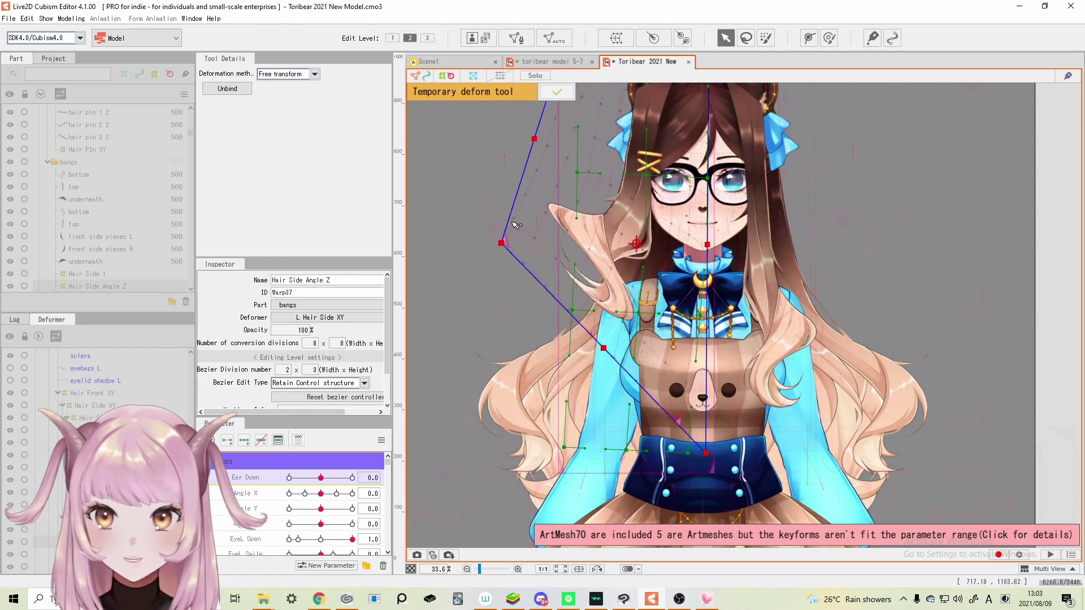
key("ctrl+z")
Switch to Perspective and drag the lower-left handle to taper the hair box's left side.
left_click(308, 73)
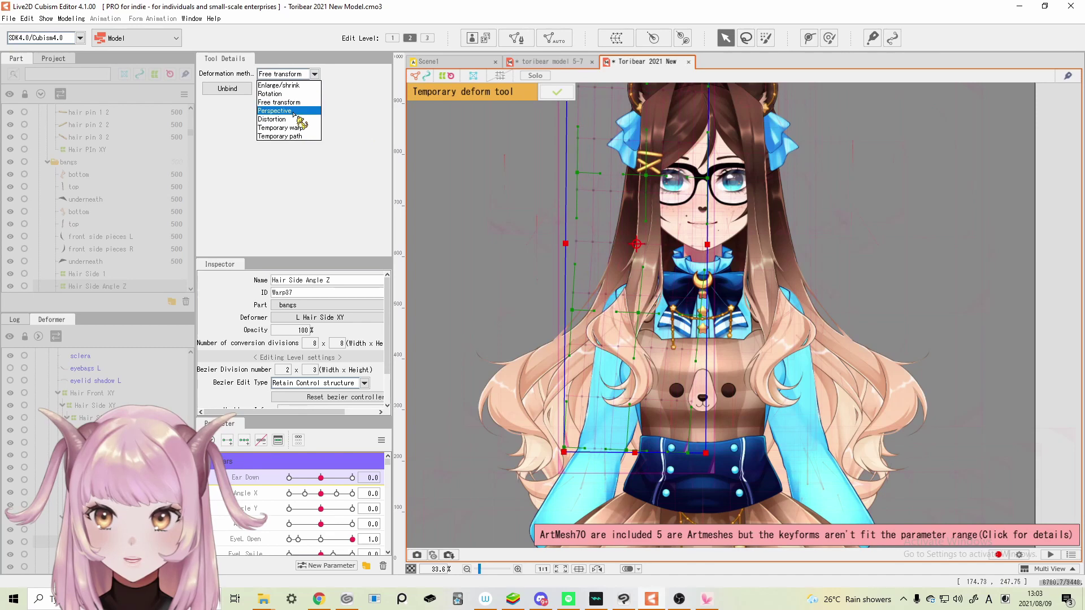
left_click(293, 111)
left_click_drag(564, 453, 594, 461)
mouse_move(561, 396)
left_mouse_down()
mouse_move(566, 243)
mouse_move(564, 386)
left_mouse_up()
left_click_drag(587, 327, 623, 281)
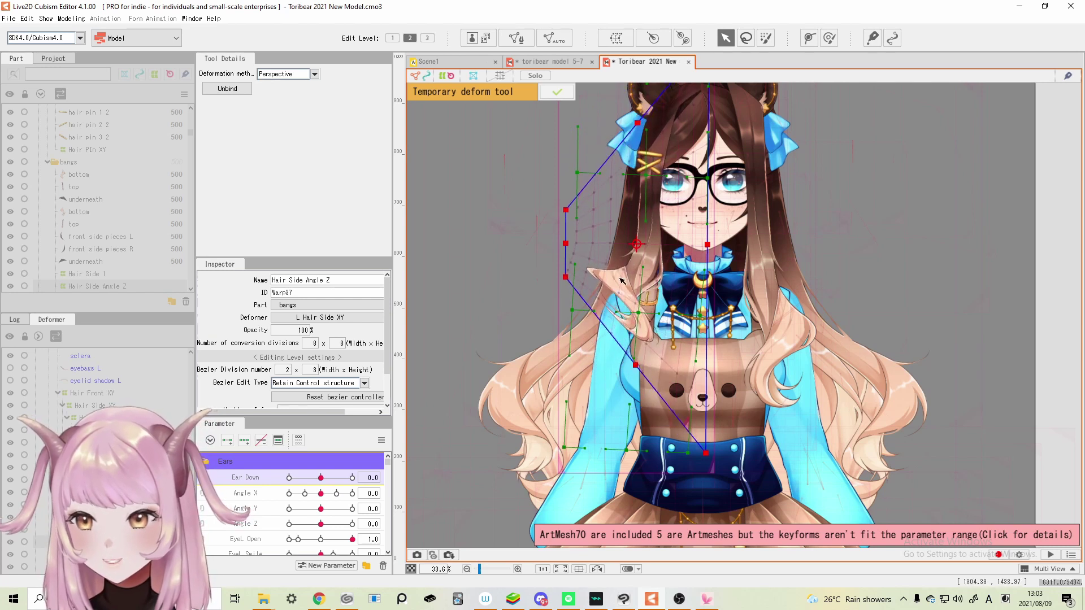